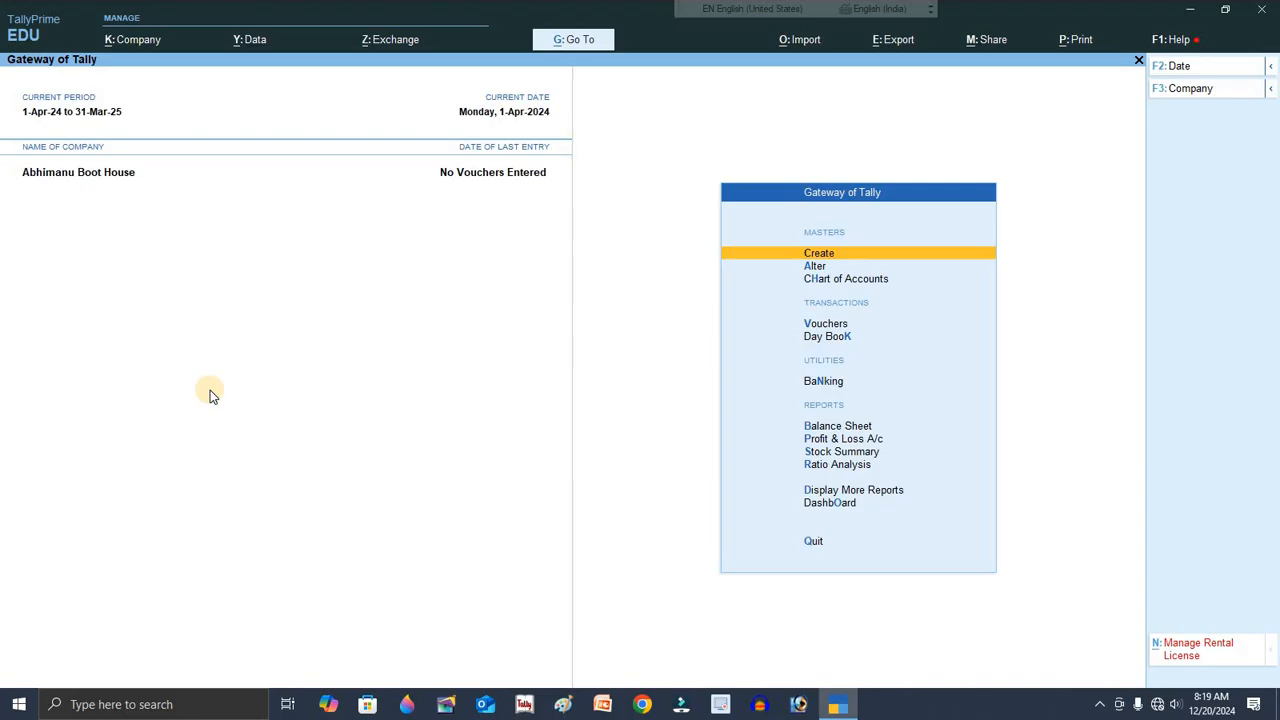
Open Microsoft Word with a blank document and maximize its window.
{"action": "key", "text": "super+r"}
{"action": "key", "text": "Return"}
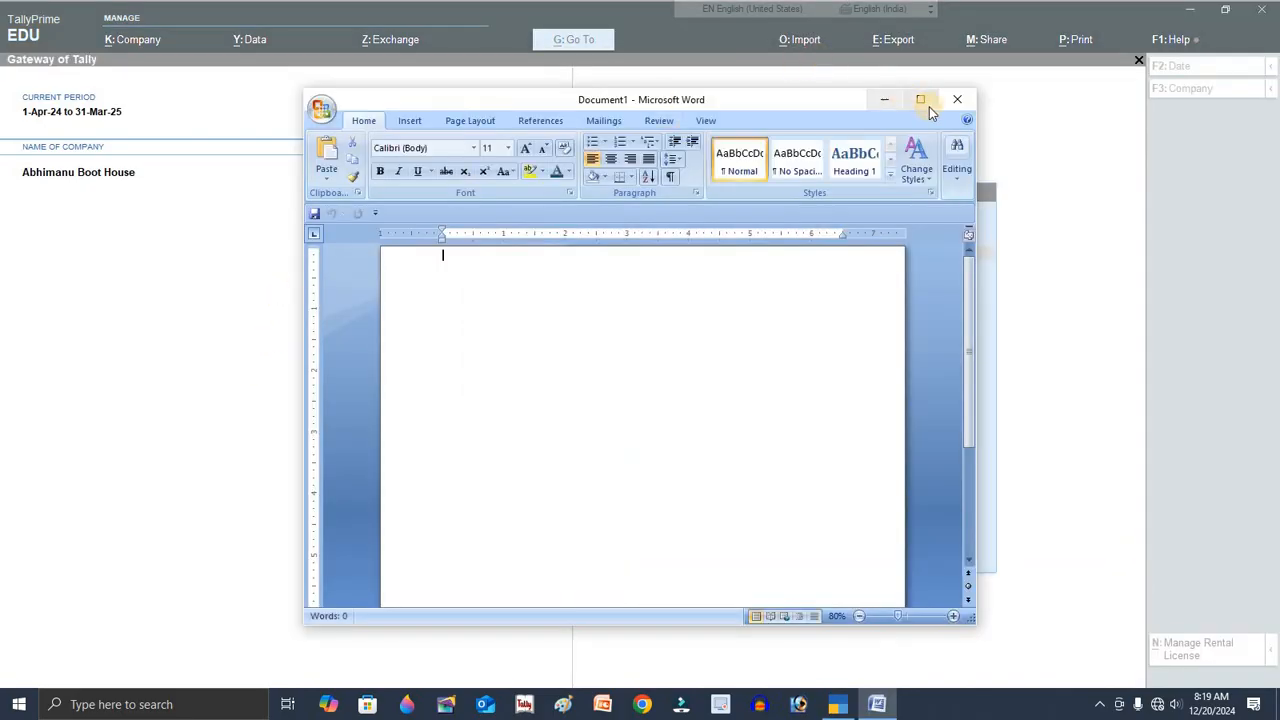
{"action": "left_click", "coordinate": [920, 100]}
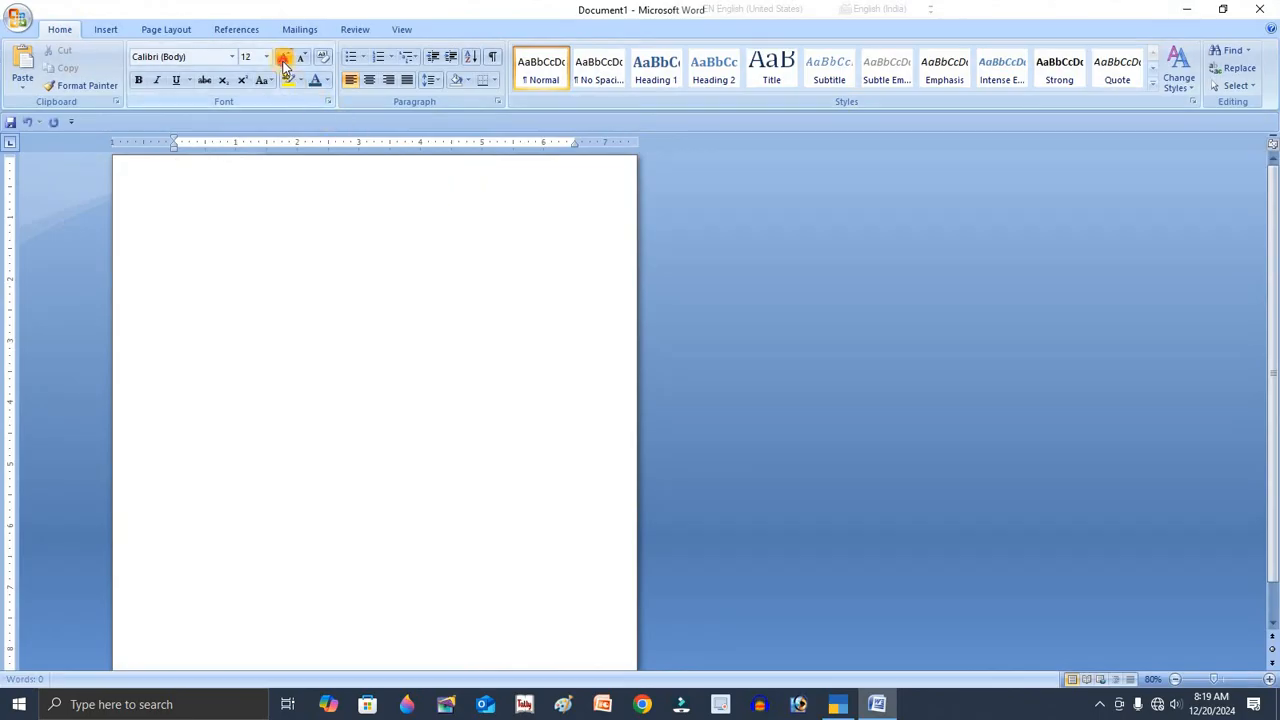
Set the font size of the blank document to 22.
{"action": "left_click", "coordinate": [284, 60]}
{"action": "left_click", "coordinate": [284, 60]}
{"action": "left_click", "coordinate": [284, 60]}
{"action": "left_click", "coordinate": [284, 60]}
{"action": "left_click", "coordinate": [284, 60]}
{"action": "scroll", "coordinate": [218, 301], "scroll_direction": "up", "scroll_amount": 7}
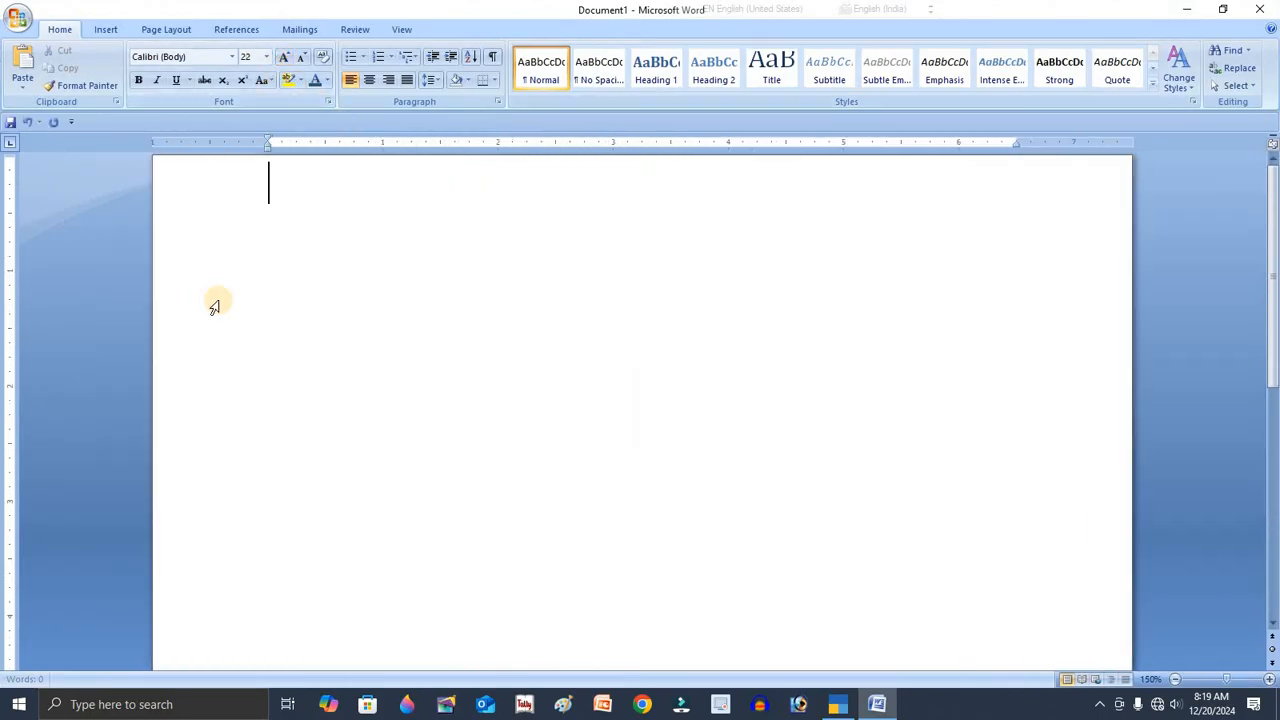
{"action": "scroll", "coordinate": [216, 304], "scroll_direction": "up", "scroll_amount": 2}
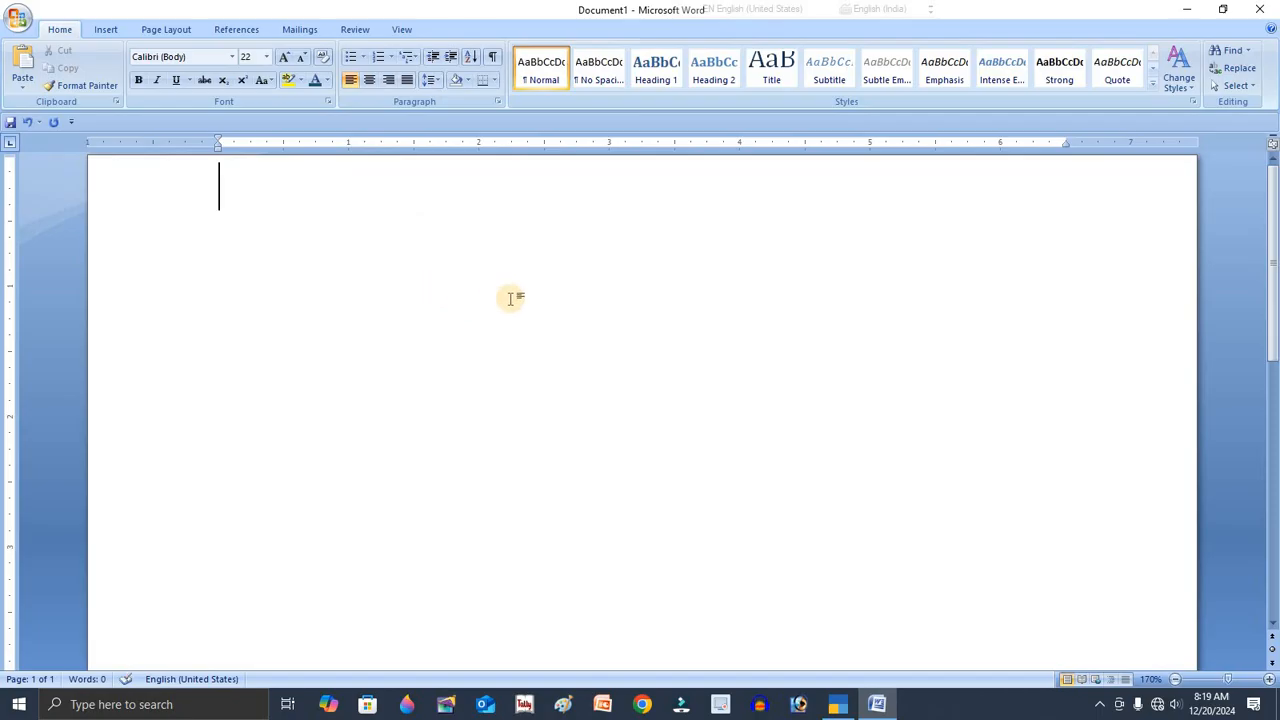
Write "Dhaniya" as the first item of a numbered list in the format "1-".
{"action": "type", "text": "Dha"}
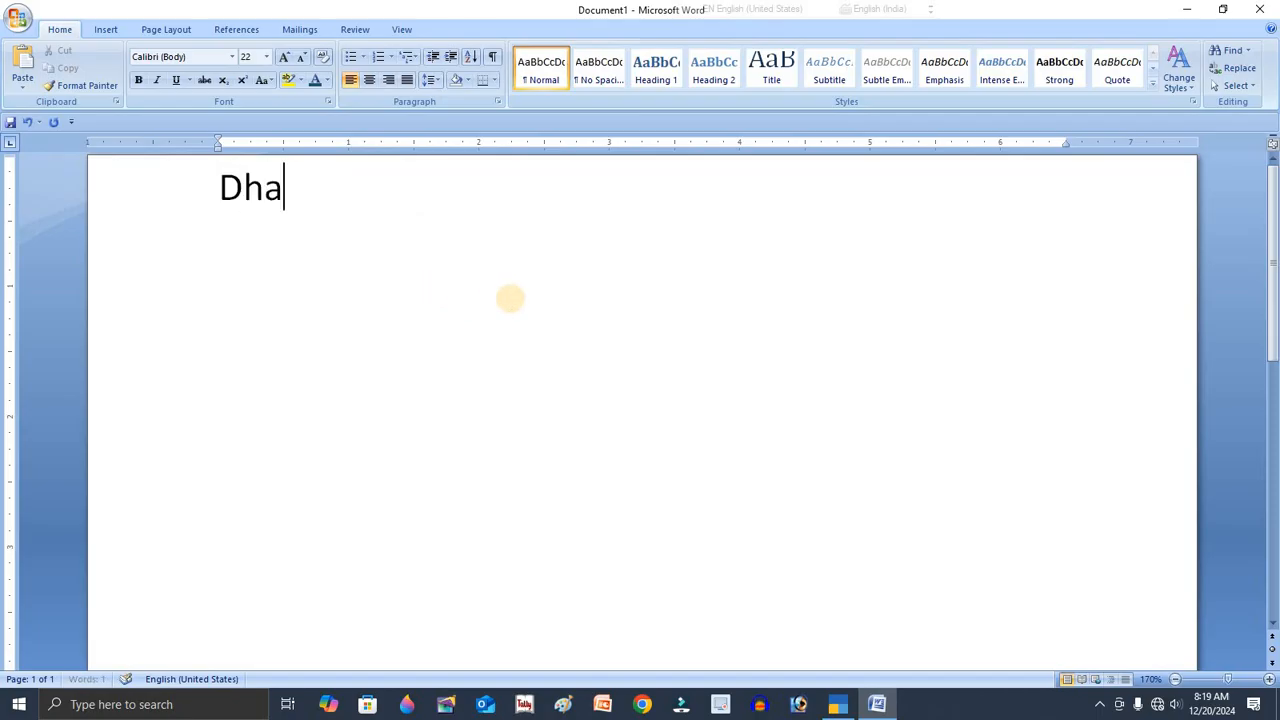
{"action": "type", "text": "niya"}
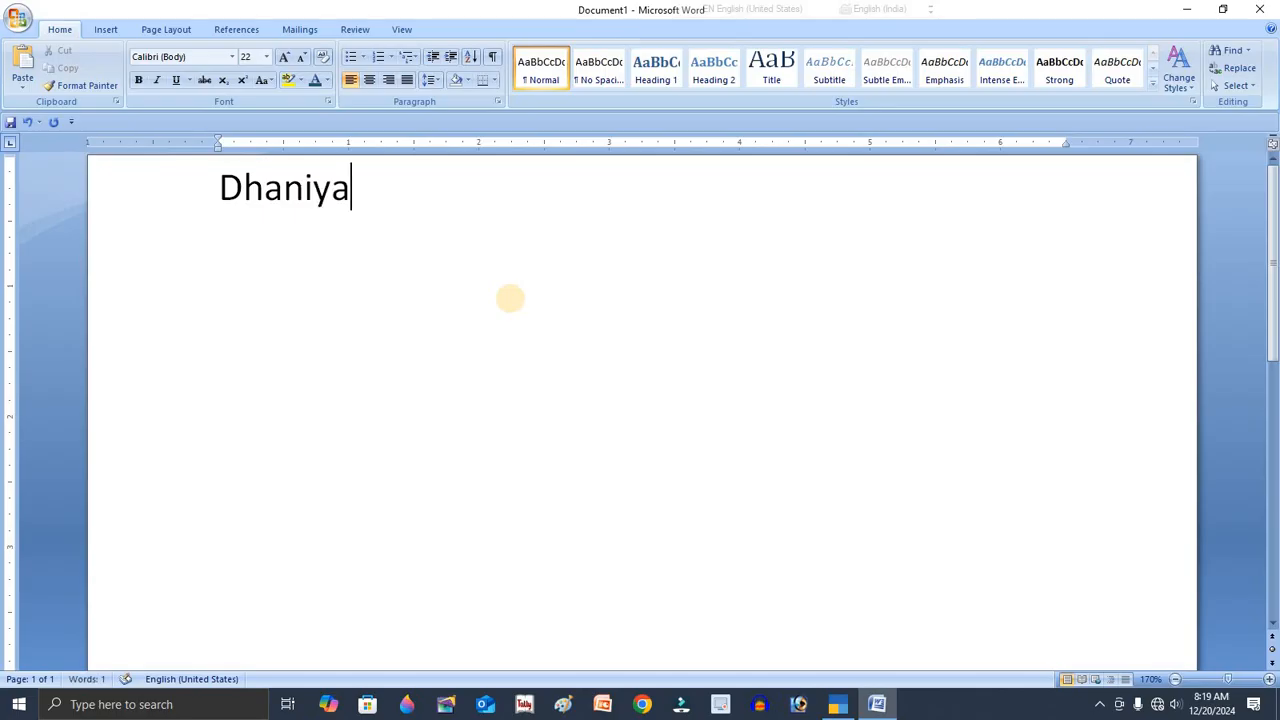
{"action": "key", "text": "Home"}
{"action": "type", "text": "1*-"}
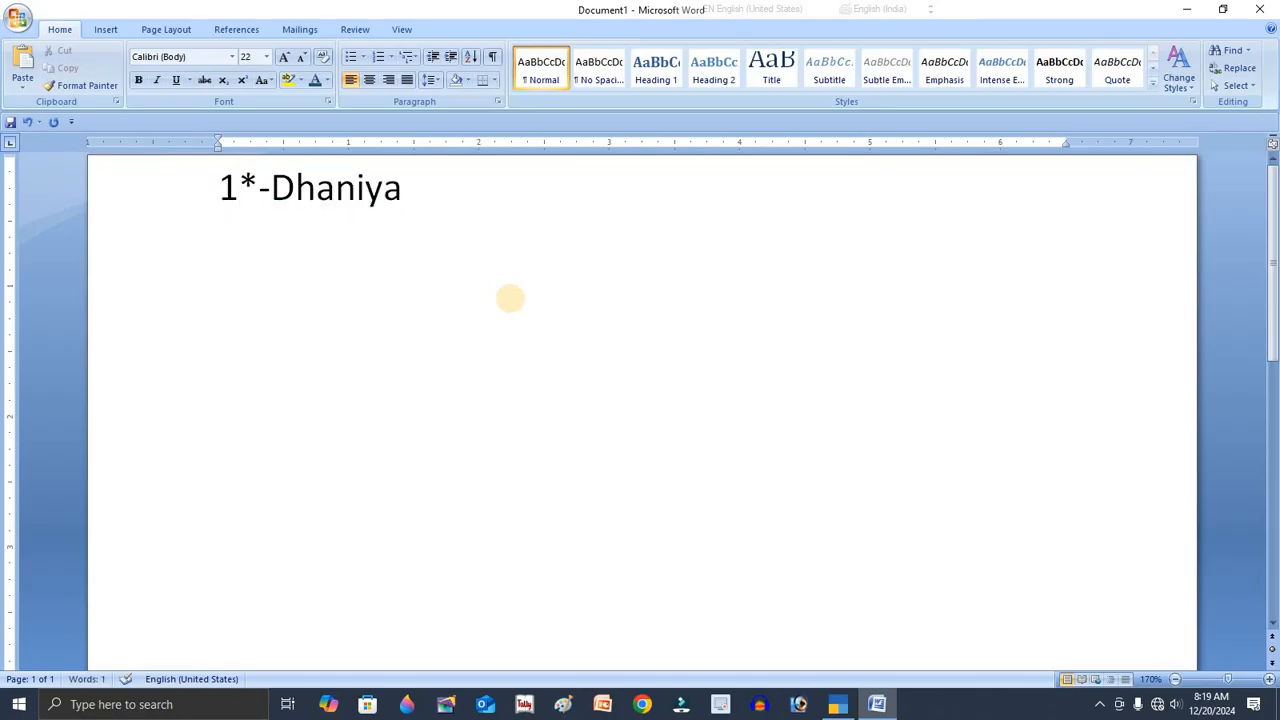
{"action": "key", "text": "BackSpace"}
{"action": "key", "text": "BackSpace"}
{"action": "type", "text": "-"}
{"action": "key", "text": "End"}
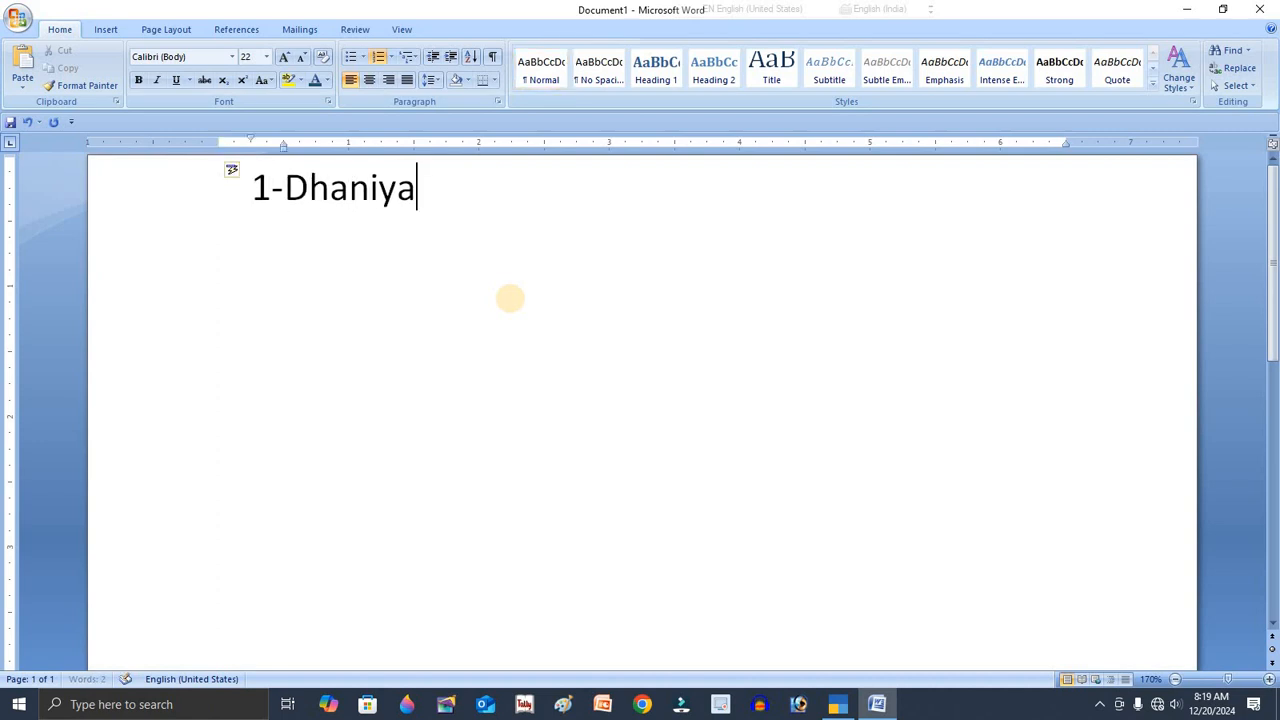
Add "Mirch" with a capital M as the second item of the numbered list.
{"action": "key", "text": "Return"}
{"action": "type", "text": "m"}
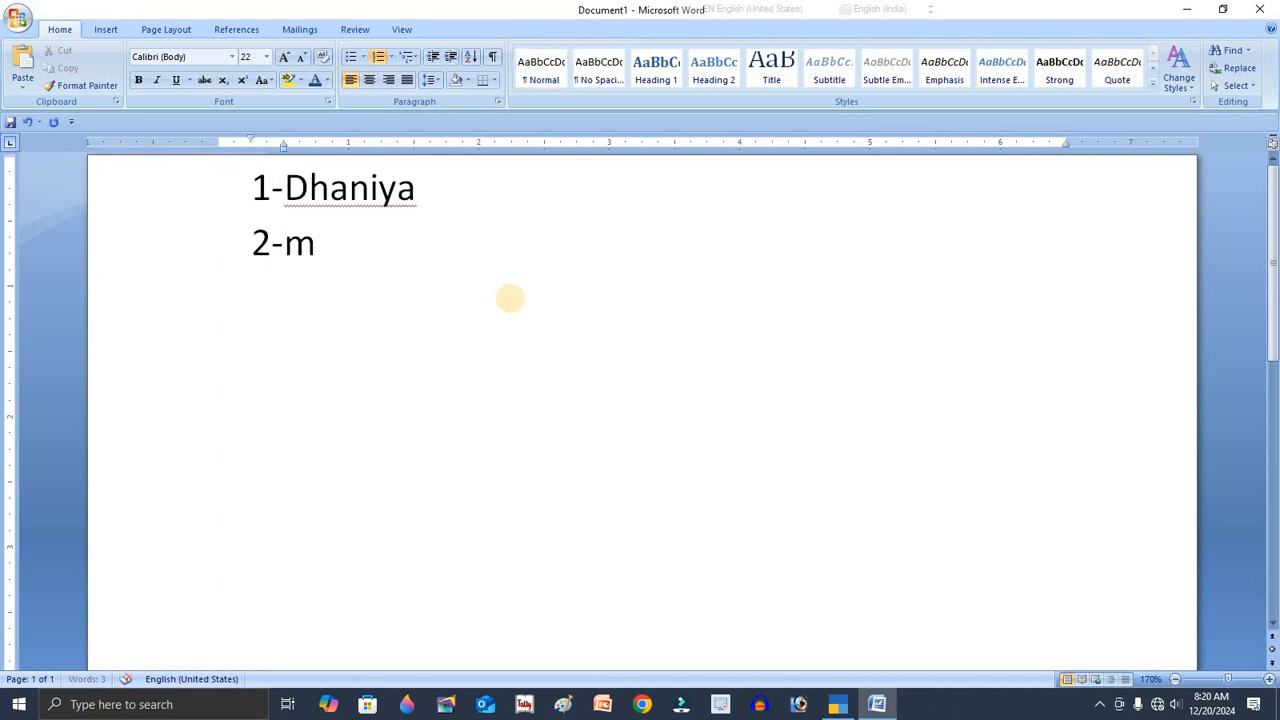
{"action": "type", "text": "irch"}
{"action": "key", "text": "Left"}
{"action": "key", "text": "Left"}
{"action": "key", "text": "Left"}
{"action": "key", "text": "Left"}
{"action": "key", "text": "BackSpace"}
{"action": "type", "text": "M"}
{"action": "key", "text": "End"}
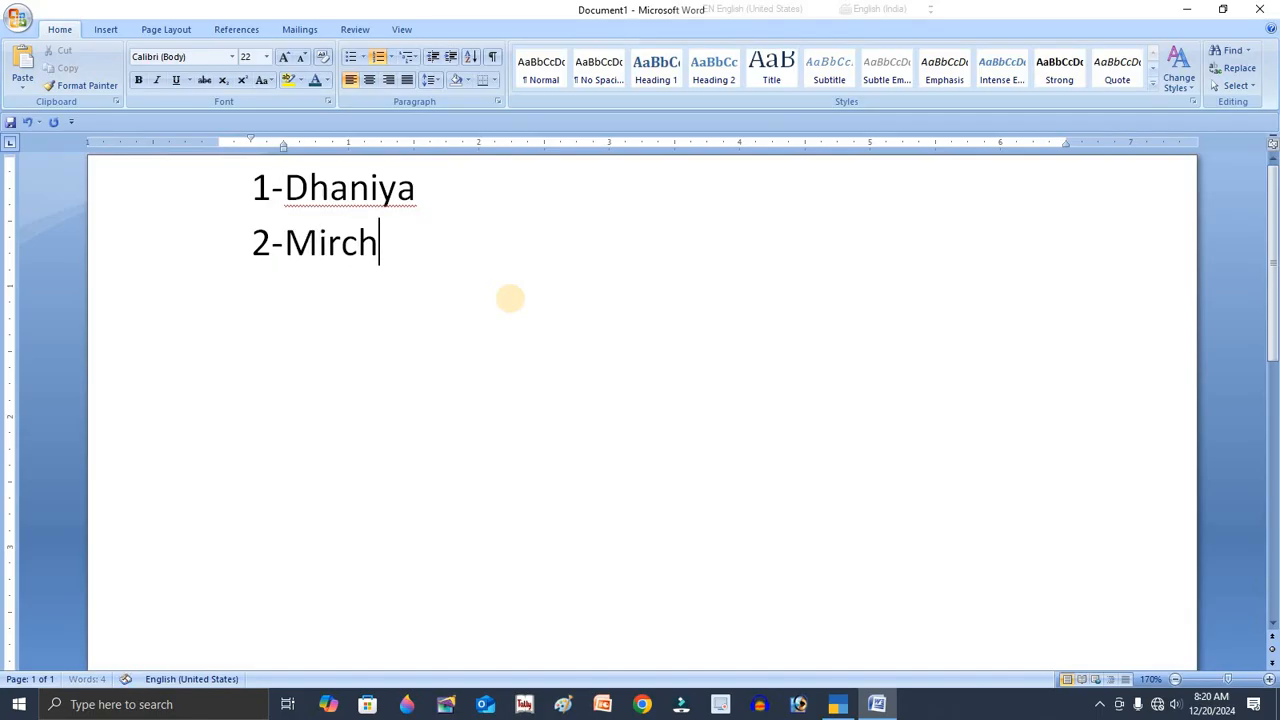
Add "Jeera" and "Sonth" as items 3 and 4 of the numbered list.
{"action": "key", "text": "Return"}
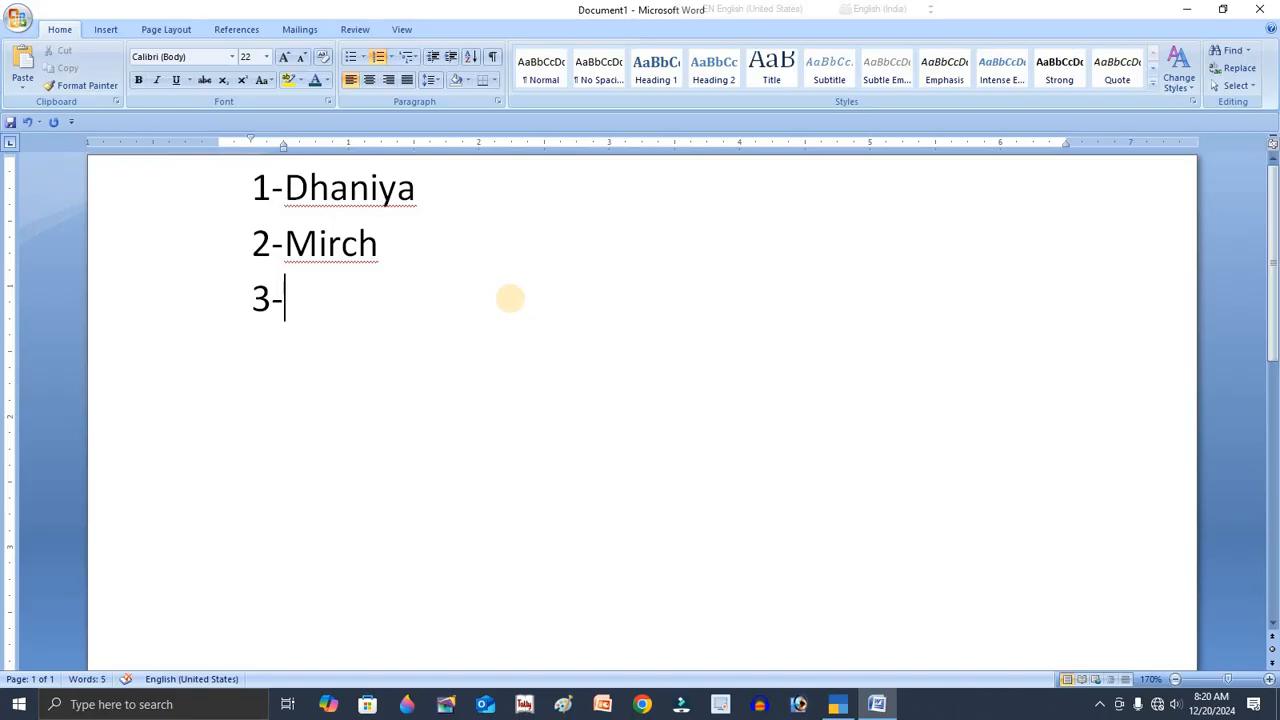
{"action": "type", "text": "Jeera"}
{"action": "key", "text": "Return"}
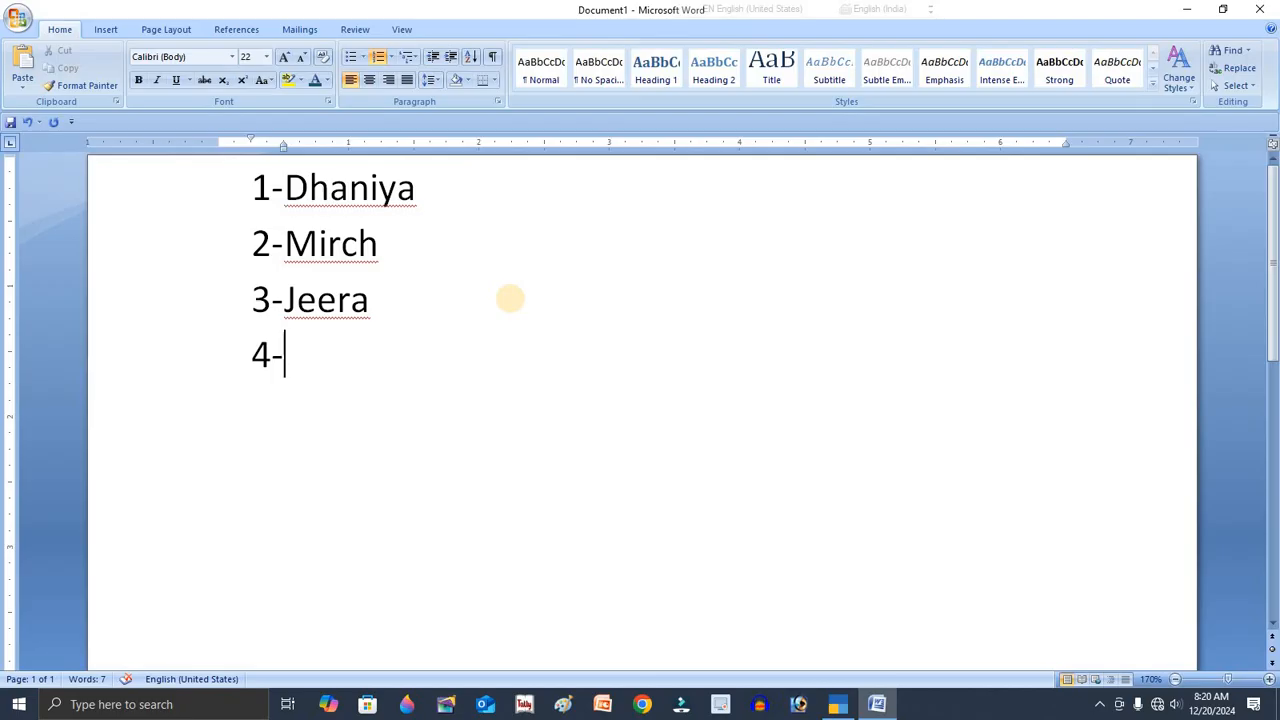
{"action": "type", "text": "Sonth"}
{"action": "key", "text": "Return"}
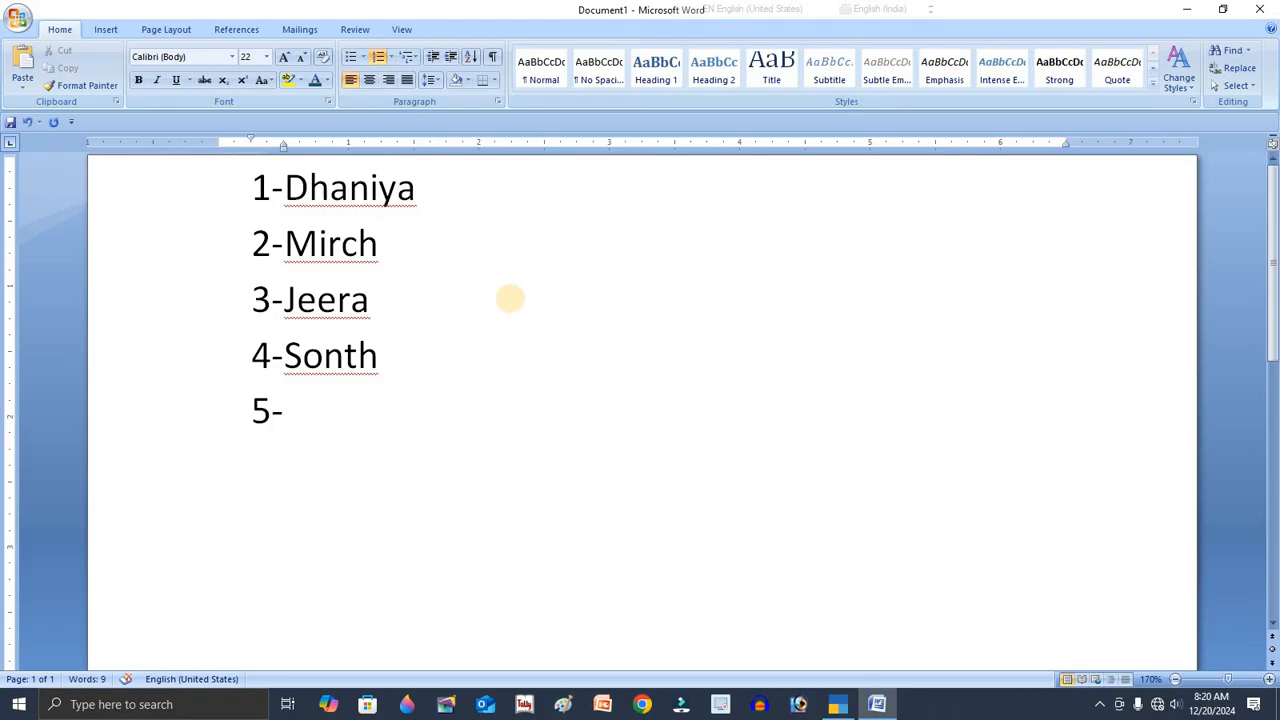
Add "Ilaichi" and "Loung" as items 5 and 6 of the numbered list.
{"action": "type", "text": "Ilaichi"}
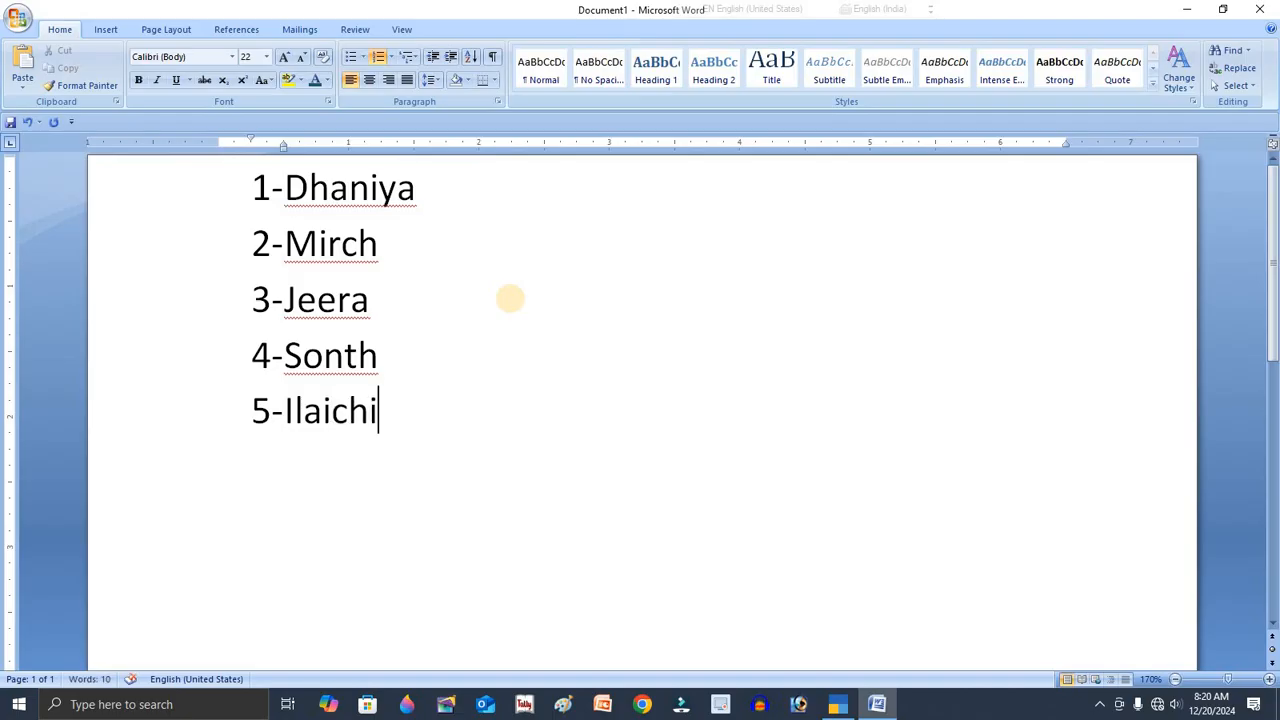
{"action": "key", "text": "Return"}
{"action": "type", "text": "6-"}
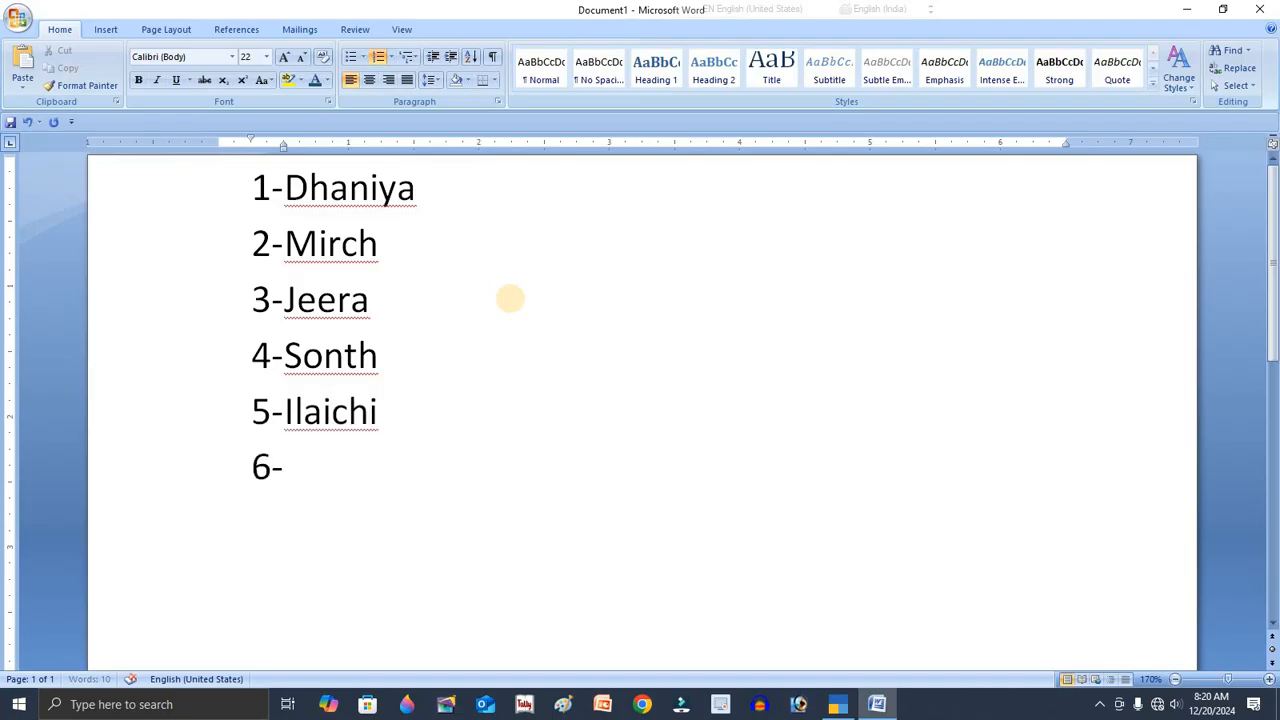
{"action": "type", "text": "Loung"}
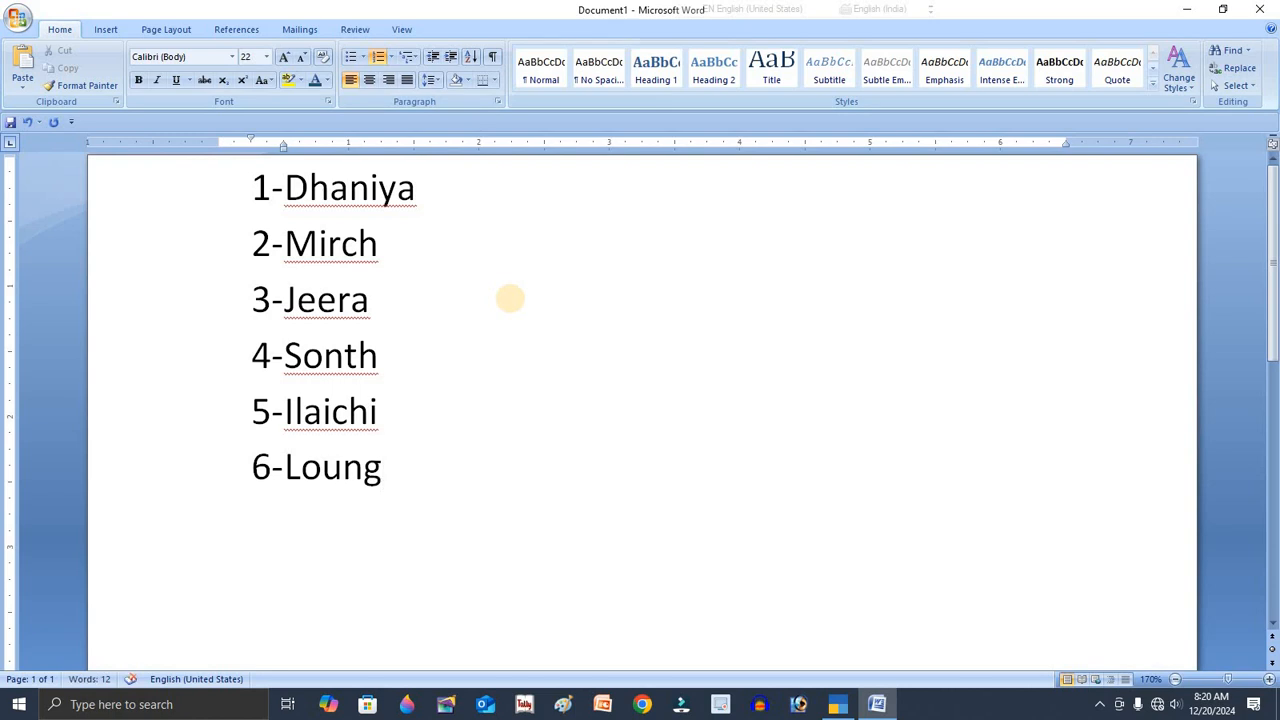
End the numbered list after item 6 and write "Garam Masala" on a separate line below it.
{"action": "key", "text": "Return"}
{"action": "type", "text": "7-"}
{"action": "key", "text": "Return"}
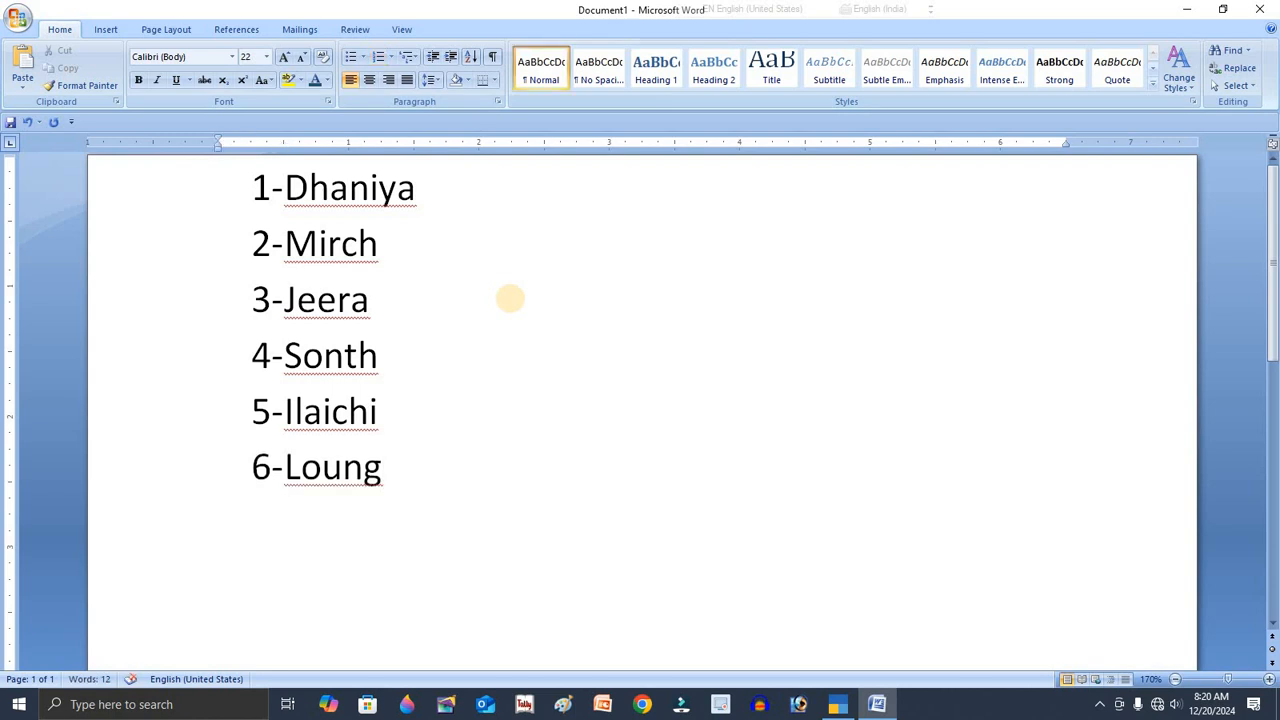
{"action": "key", "text": "Return"}
{"action": "type", "text": "Masa"}
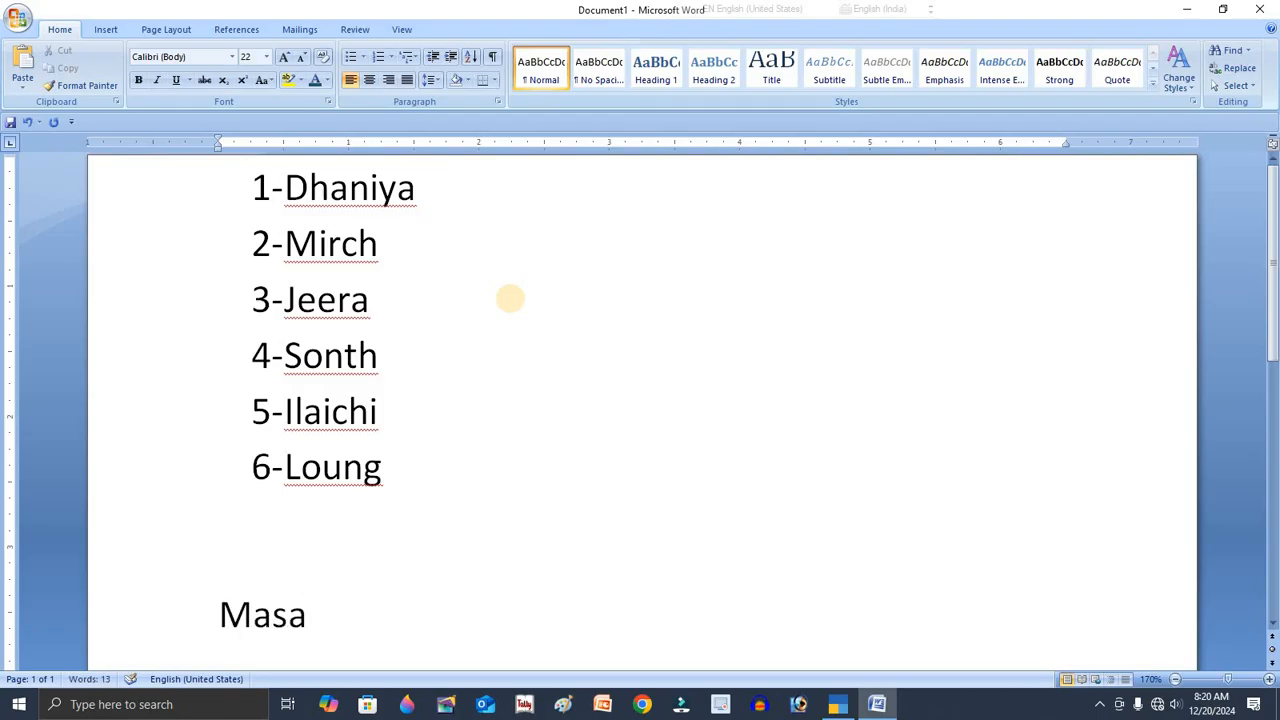
{"action": "type", "text": "la"}
{"action": "key", "text": "Home"}
{"action": "type", "text": "Garam"}
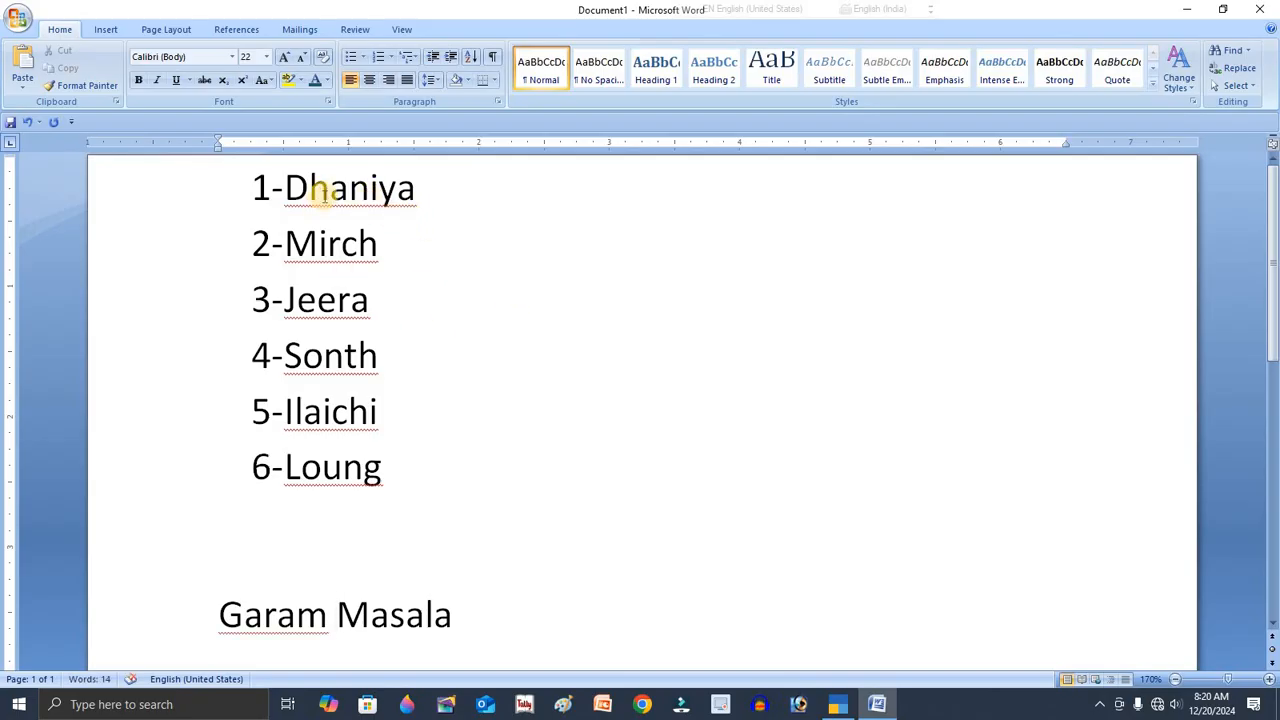
Review the listed spice ingredients from Mirch to Loung against the finished product line "Garam Masala".
{"action": "left_click", "coordinate": [326, 243]}
{"action": "left_click", "coordinate": [323, 302]}
{"action": "left_click", "coordinate": [327, 358]}
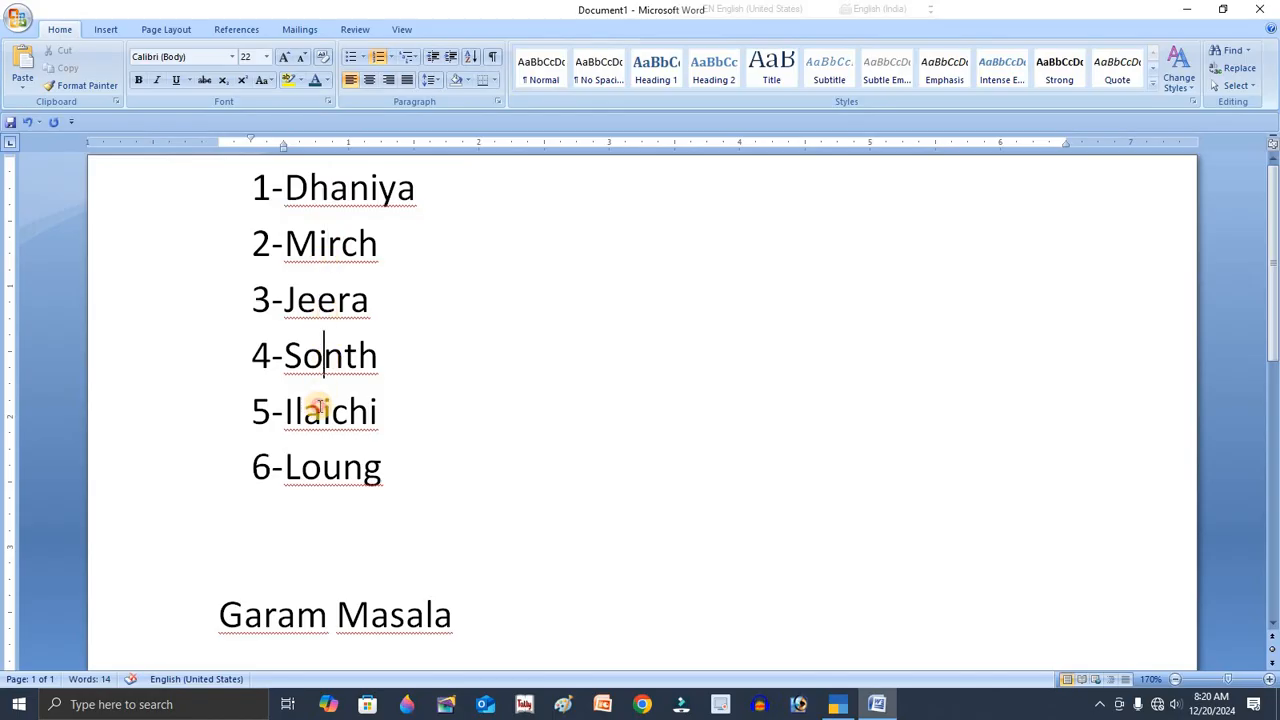
{"action": "left_click", "coordinate": [318, 408]}
{"action": "left_click", "coordinate": [313, 467]}
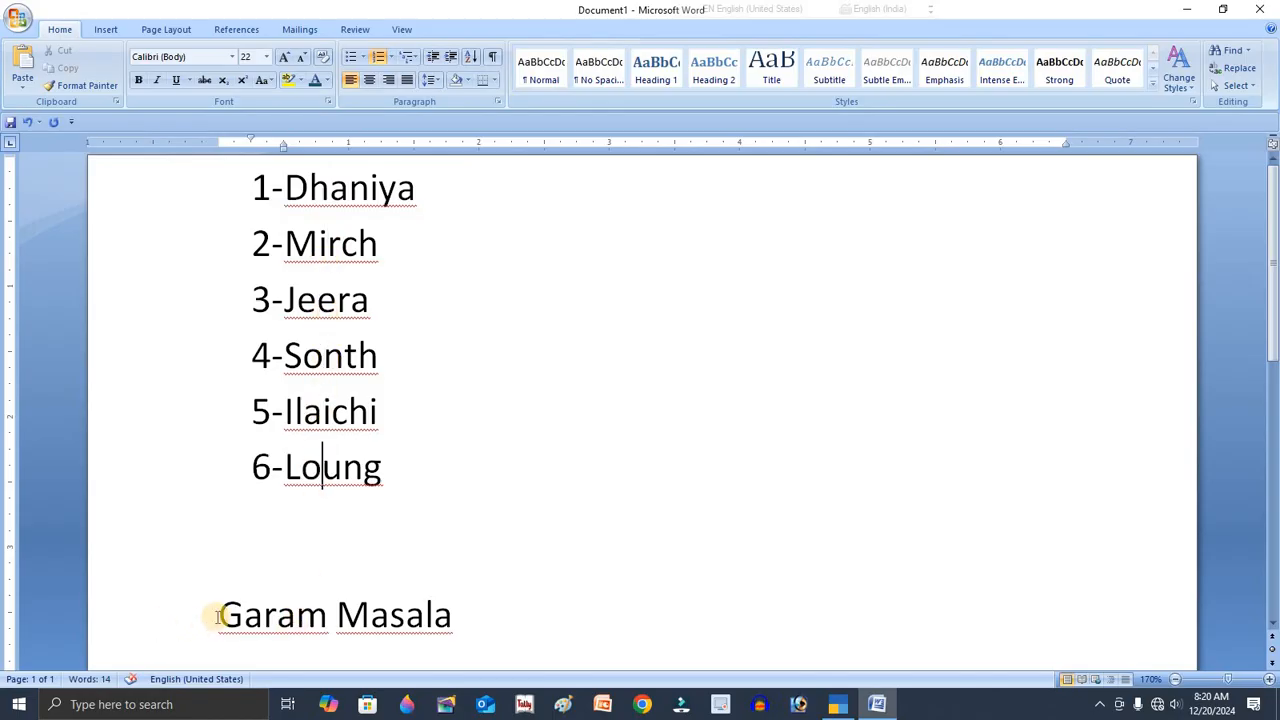
{"action": "left_click_drag", "start_coordinate": [228, 614], "coordinate": [429, 617]}
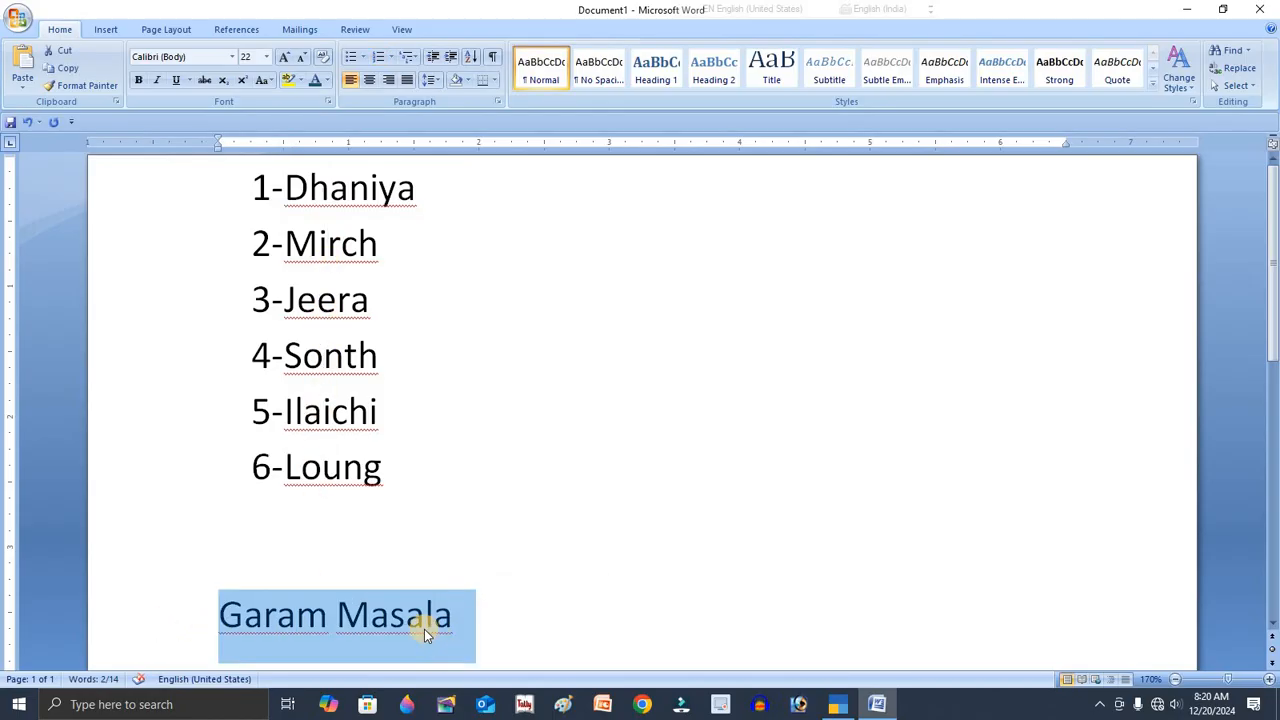
{"action": "left_click", "coordinate": [424, 620]}
{"action": "left_click_drag", "start_coordinate": [431, 180], "coordinate": [447, 485]}
{"action": "left_click_drag", "start_coordinate": [206, 614], "coordinate": [487, 628]}
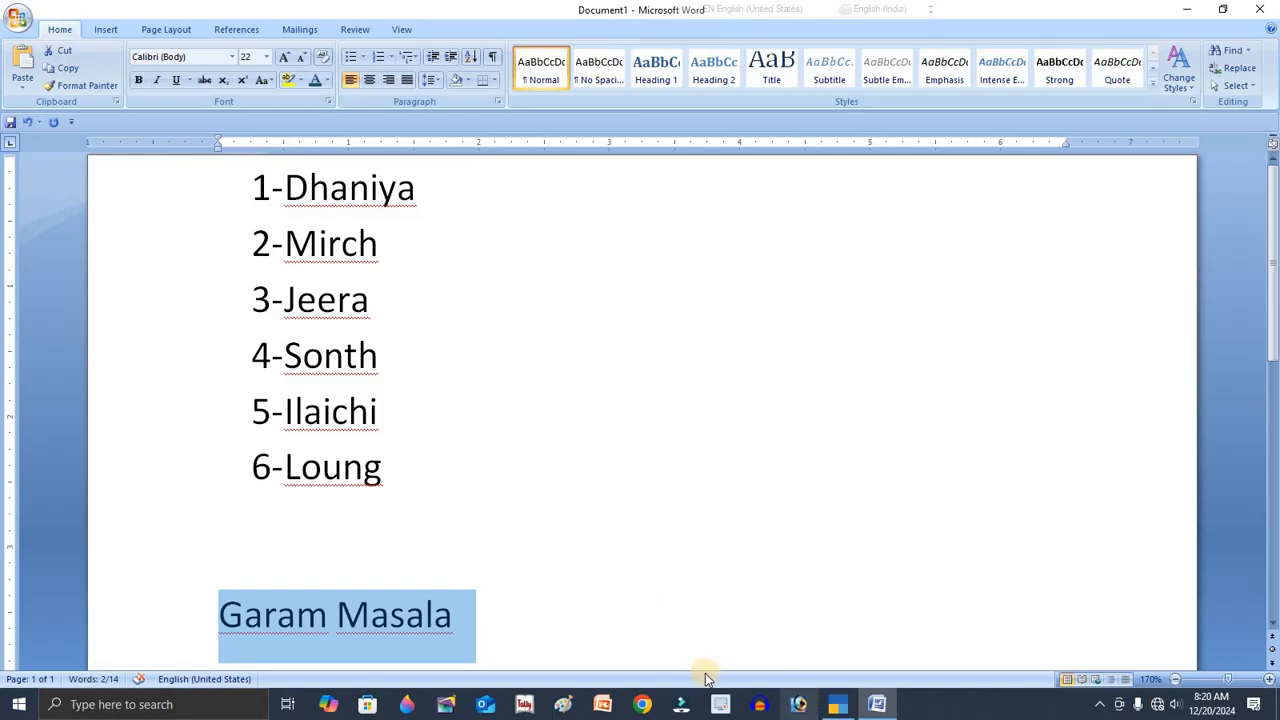
Switch to TallyPrime and shut the company Abhimanu Boot House.
{"action": "left_click", "coordinate": [832, 704]}
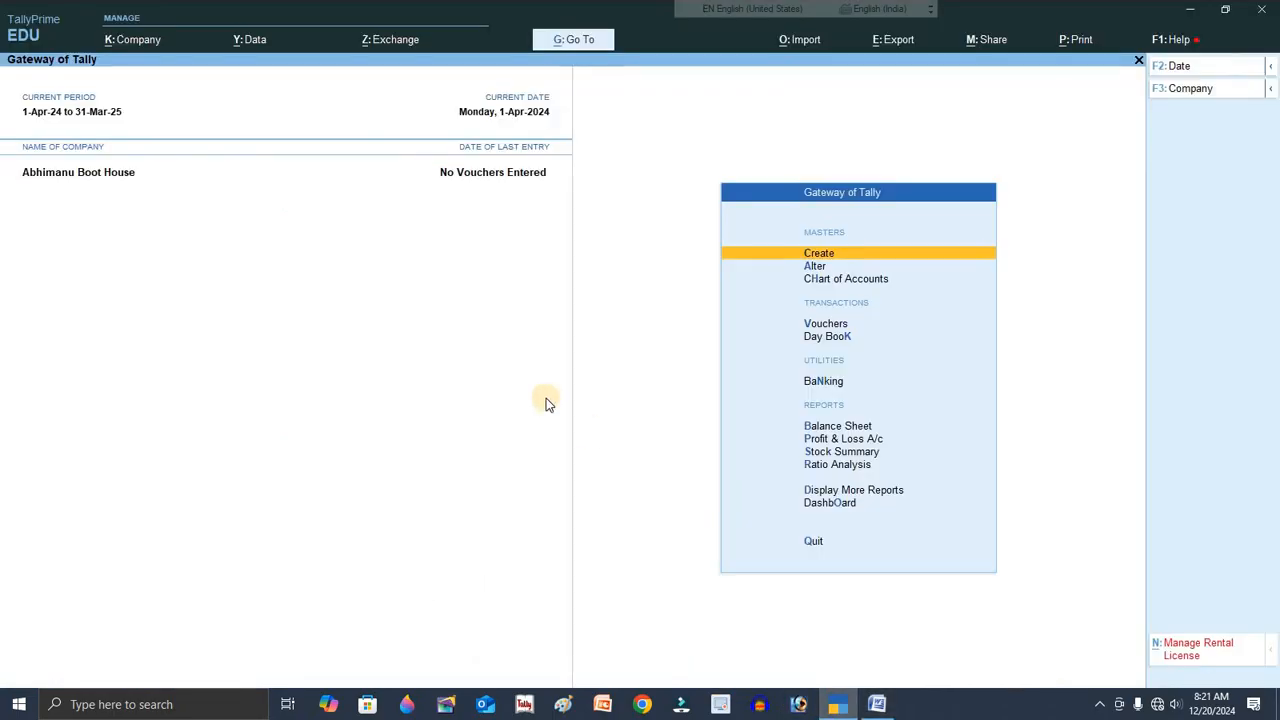
{"action": "key", "text": "alt+F3"}
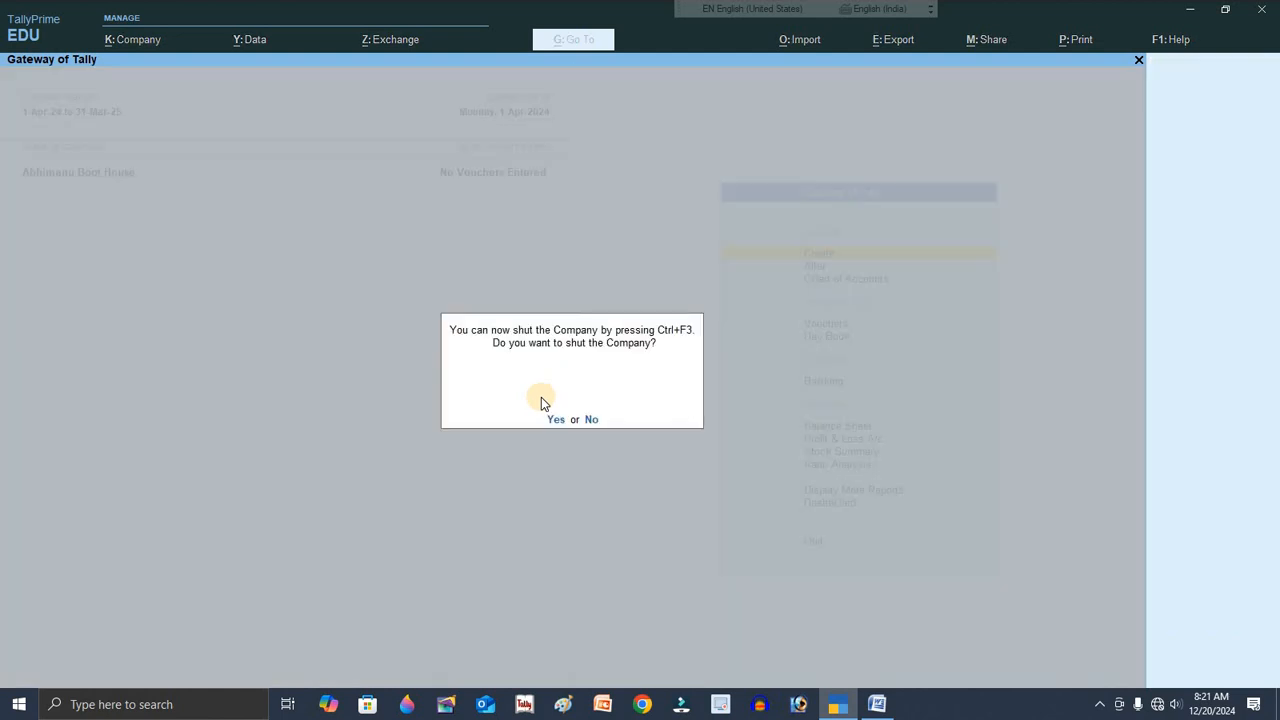
{"action": "key", "text": "y"}
{"action": "key", "text": "Return"}
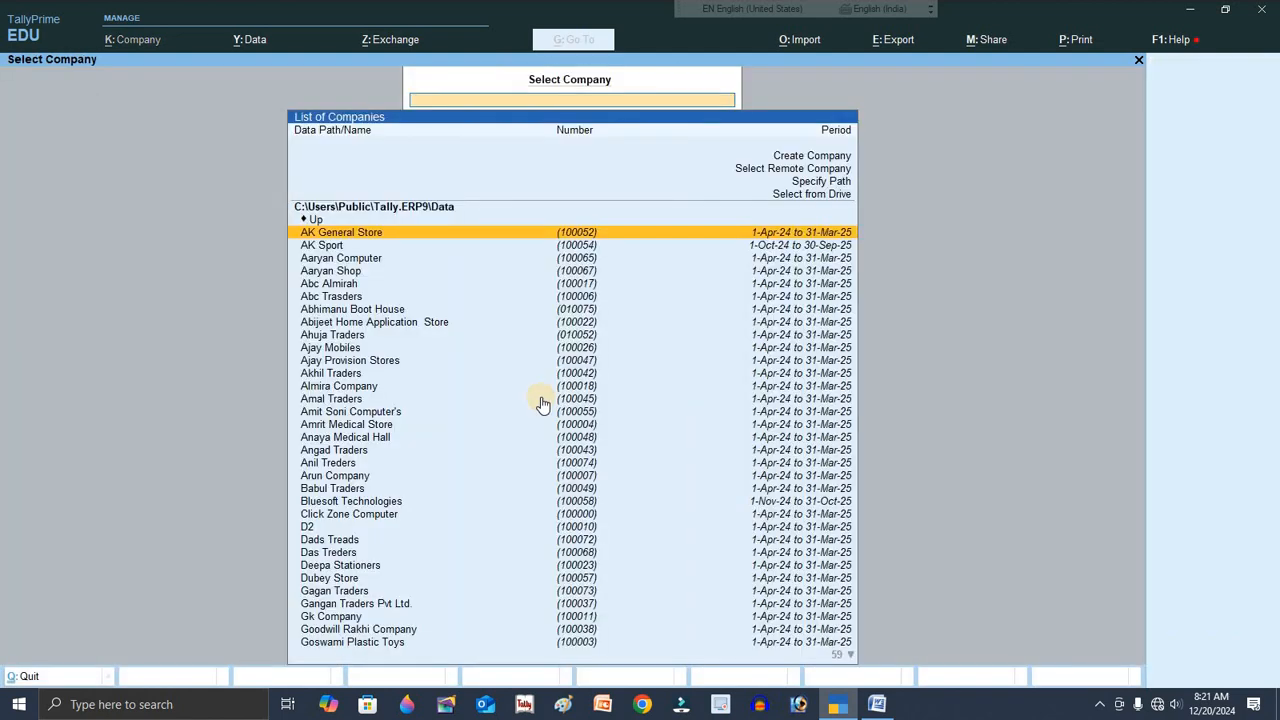
Start creating a new company with "Anish Masala Company" as its company name and mailing name.
{"action": "key", "text": "Up"}
{"action": "key", "text": "Up"}
{"action": "key", "text": "Up"}
{"action": "key", "text": "Up"}
{"action": "key", "text": "Up"}
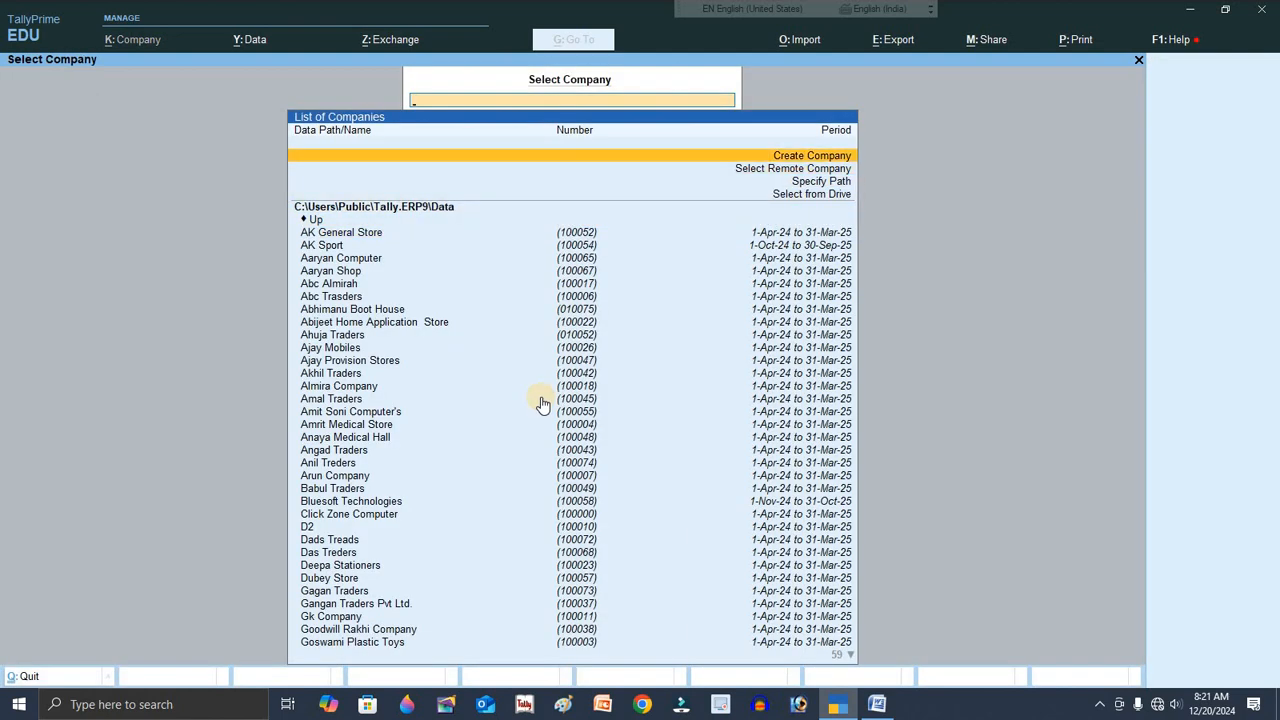
{"action": "key", "text": "Return"}
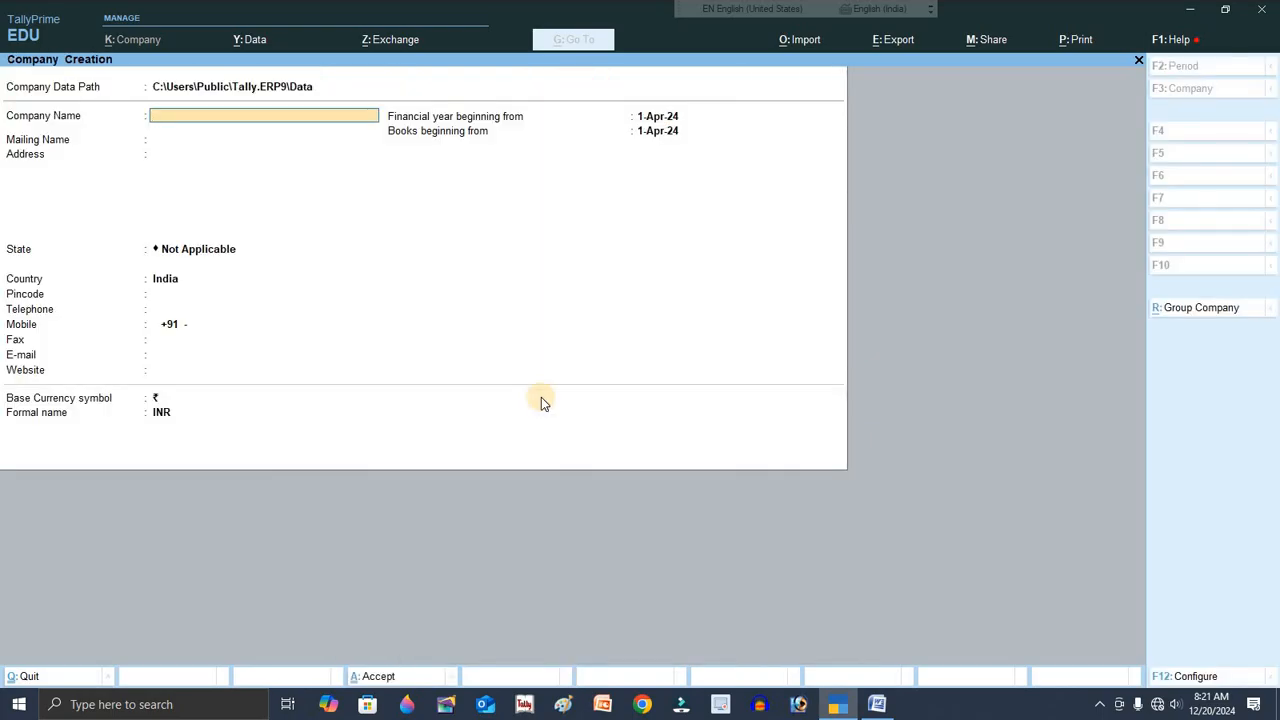
{"action": "type", "text": "Anish Masala Company"}
{"action": "key", "text": "Return"}
{"action": "key", "text": "Return"}
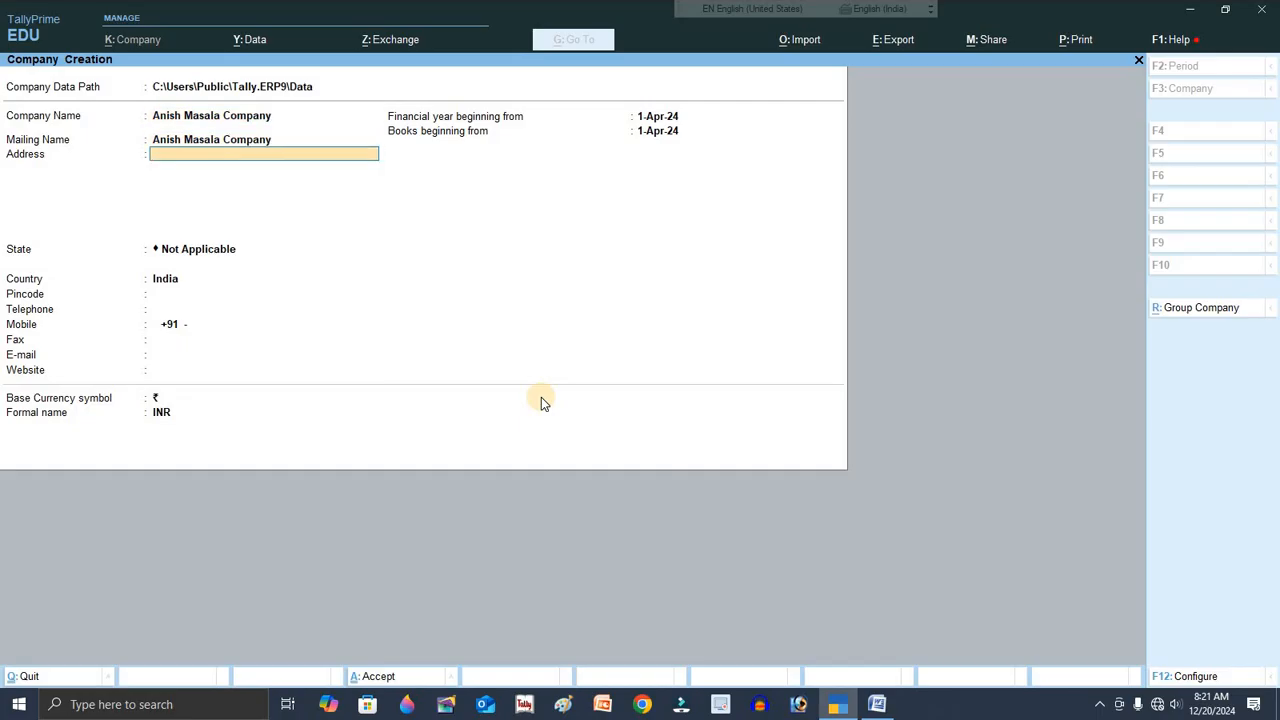
Fill in the new company's address and pincode, choosing Chhattisgarh as the state.
{"action": "type", "text": "Biu"}
{"action": "type", "text": "aspur"}
{"action": "key", "text": "Return"}
{"action": "key", "text": "Return"}
{"action": "type", "text": "Chh"}
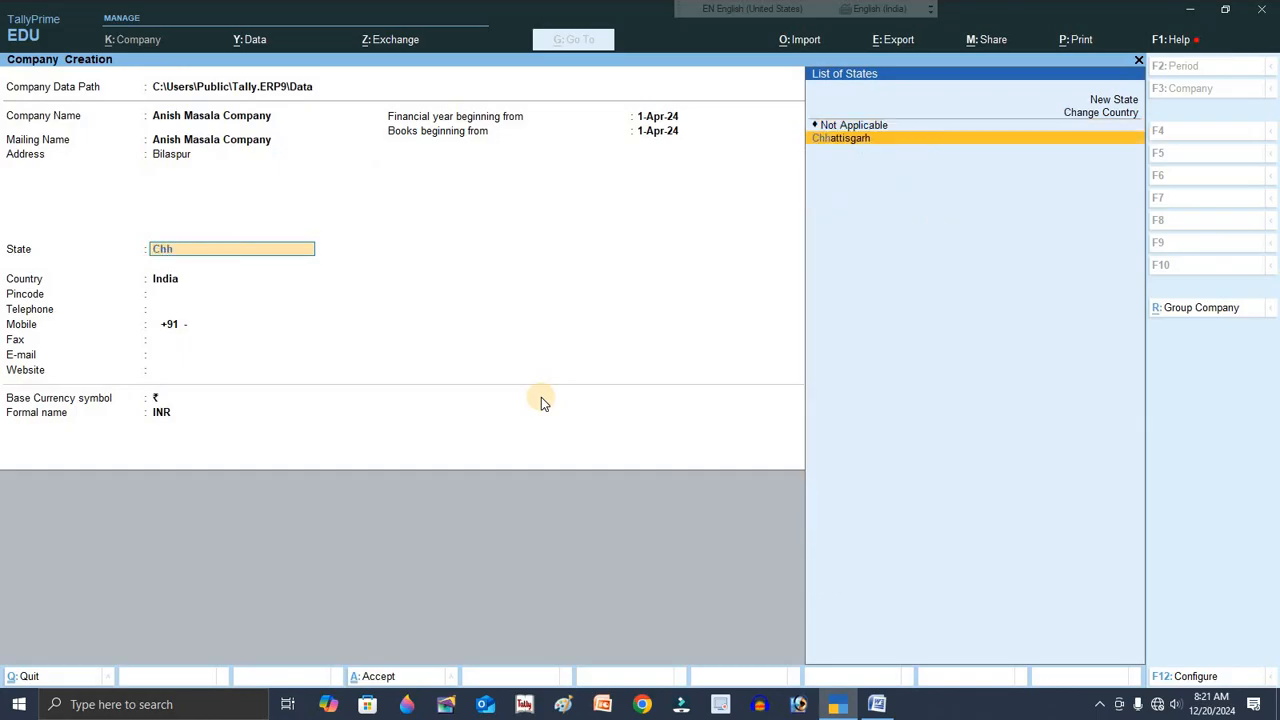
{"action": "key", "text": "Return"}
{"action": "type", "text": "495001"}
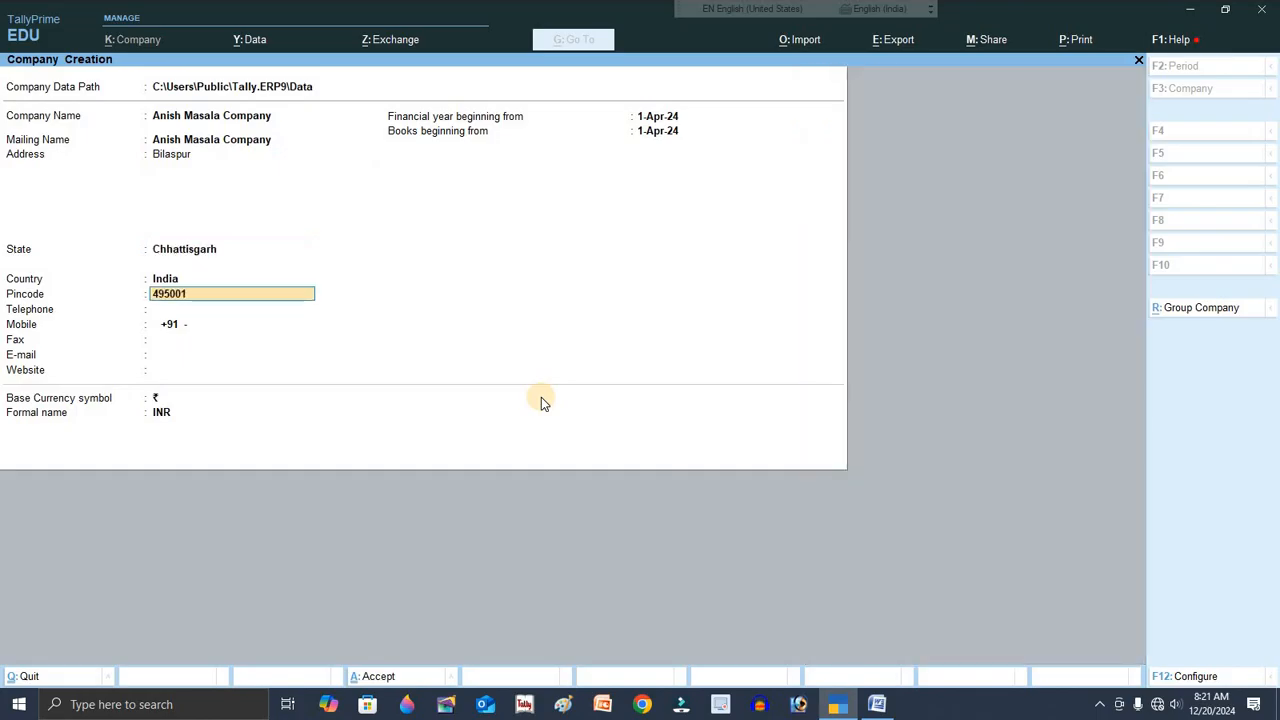
{"action": "key", "text": "Return"}
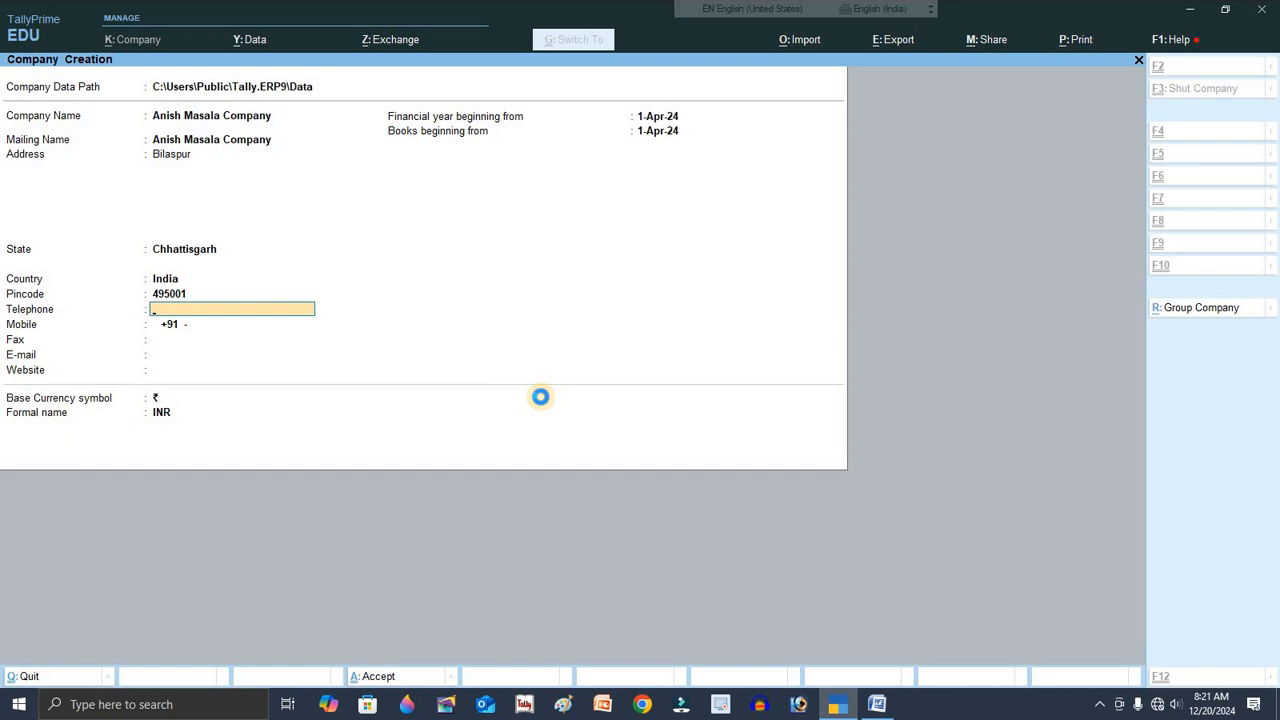
Save the new company and accept its company features as preset.
{"action": "key", "text": "ctrl+a"}
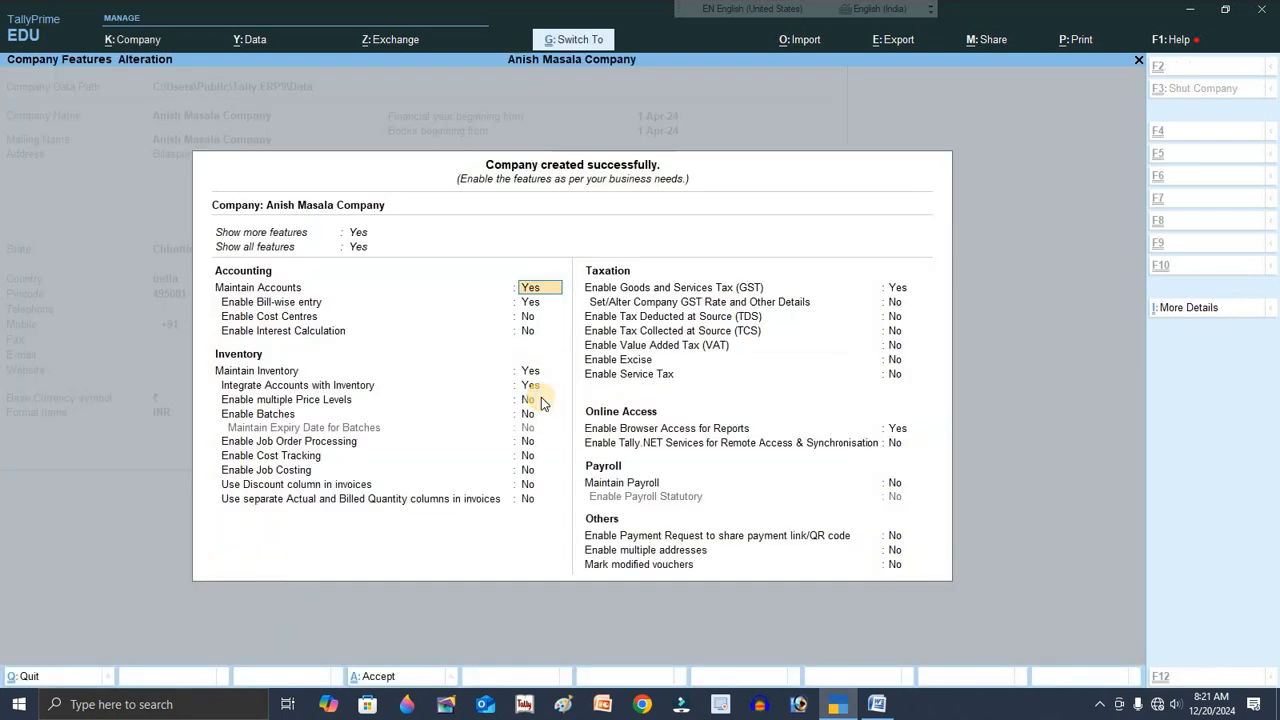
{"action": "key", "text": "ctrl+a"}
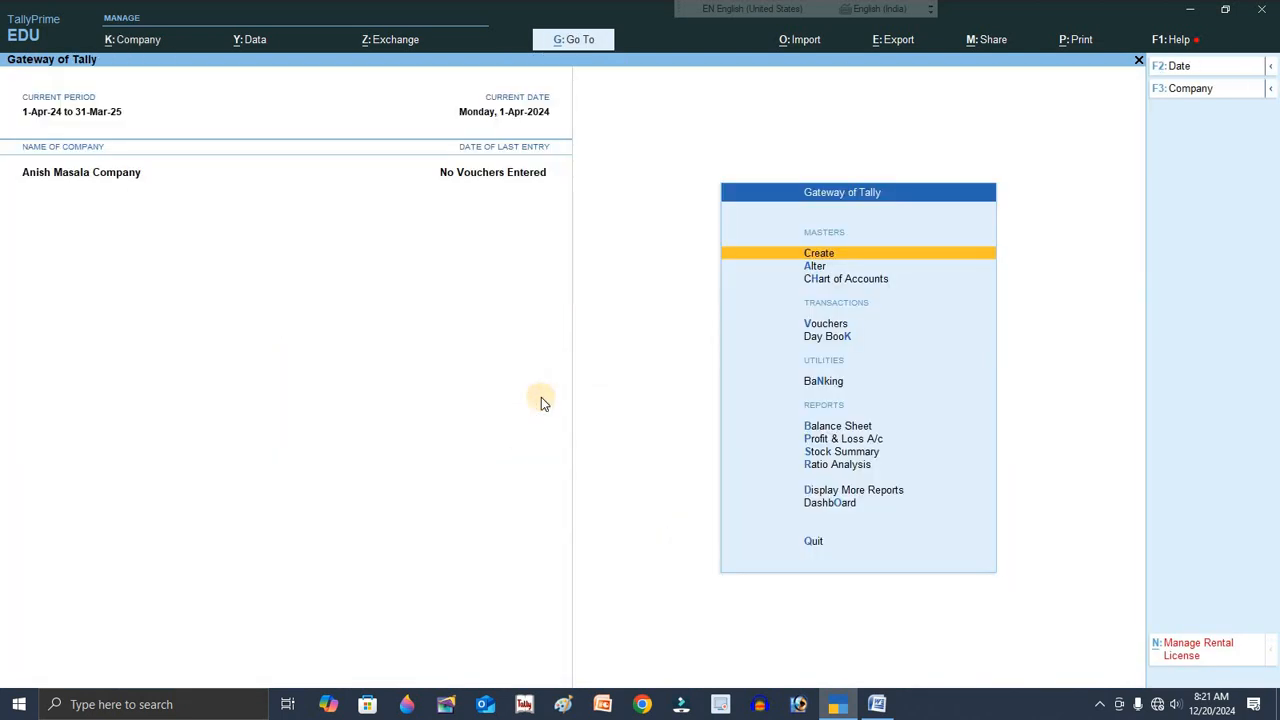
Create a ledger named "Capital A/c" under Capital Account.
{"action": "key", "text": "Return"}
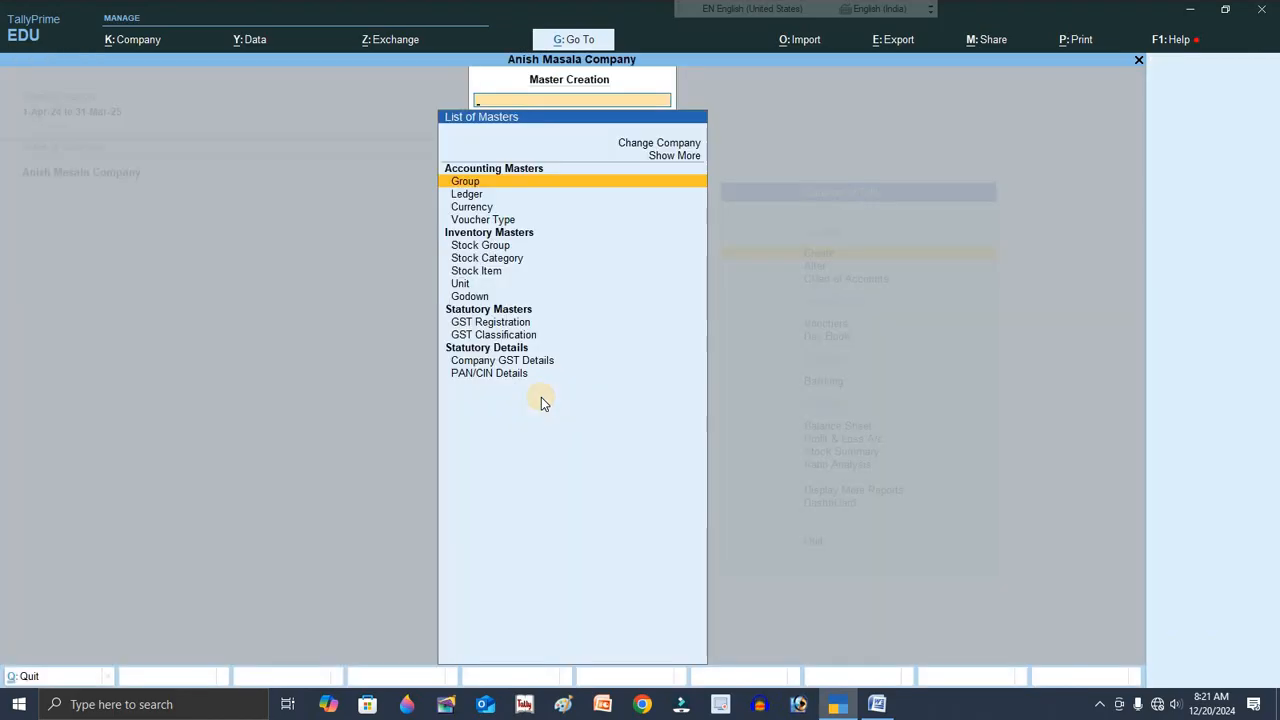
{"action": "key", "text": "Down"}
{"action": "key", "text": "Return"}
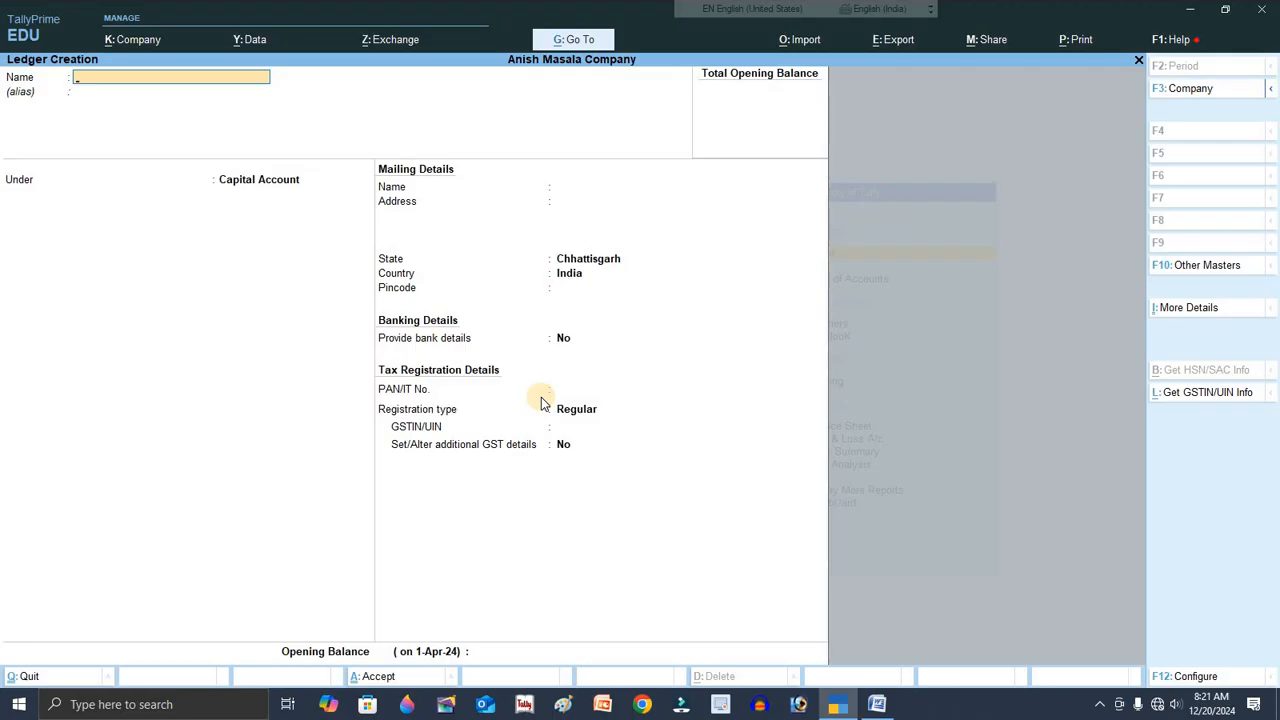
{"action": "type", "text": "Capital a/c"}
{"action": "key", "text": "Return"}
{"action": "key", "text": "ctrl+a"}
Create a ledger named "Purchase A/c" under the Purchase Accounts group.
{"action": "type", "text": "Purchase a/c"}
{"action": "key", "text": "Return"}
{"action": "key", "text": "Return"}
{"action": "type", "text": "Pur"}
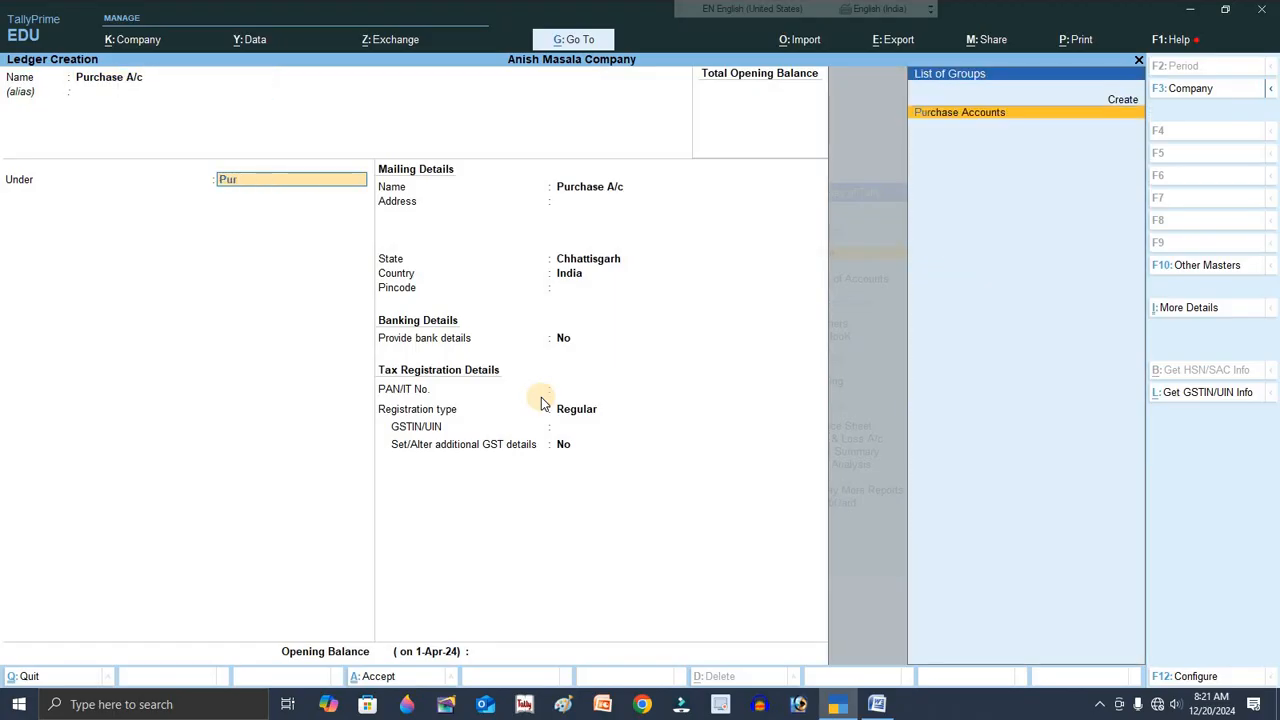
{"action": "key", "text": "Return"}
{"action": "key", "text": "ctrl+a"}
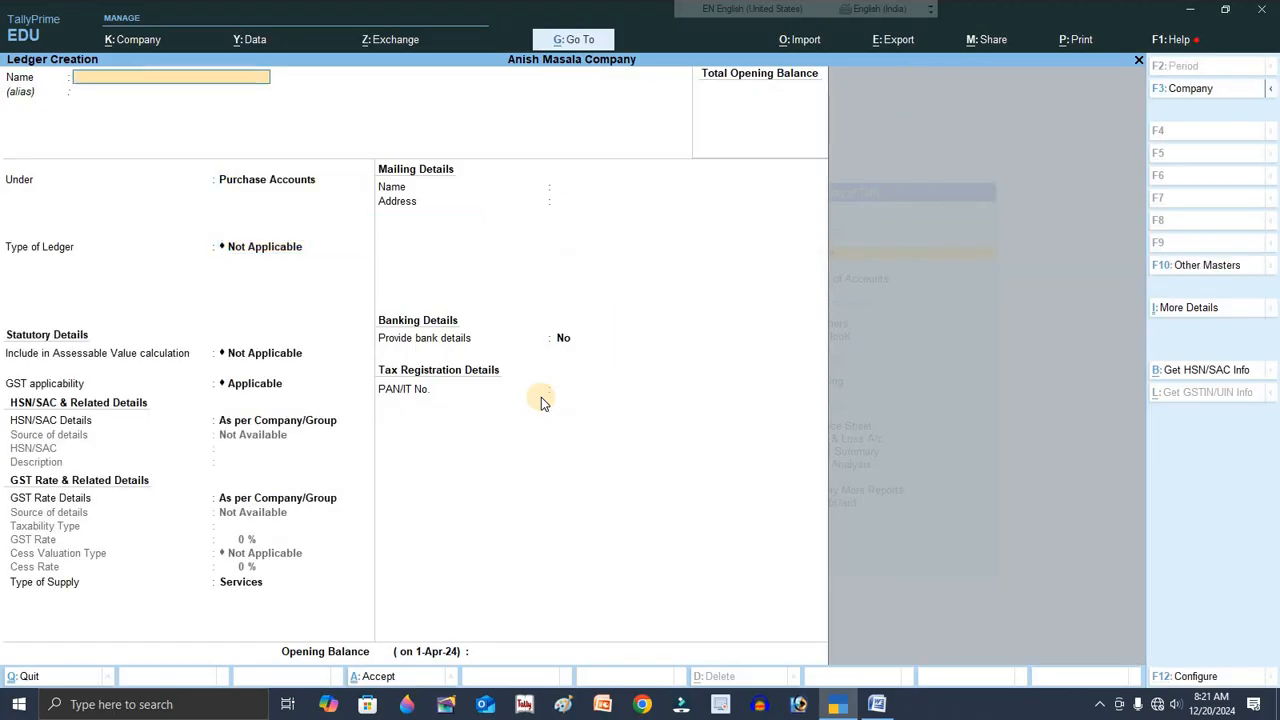
Create a ledger named "Sales A/c" under the Sales Accounts group.
{"action": "type", "text": "Sales A/c"}
{"action": "key", "text": "Return"}
{"action": "key", "text": "Return"}
{"action": "type", "text": "Sale"}
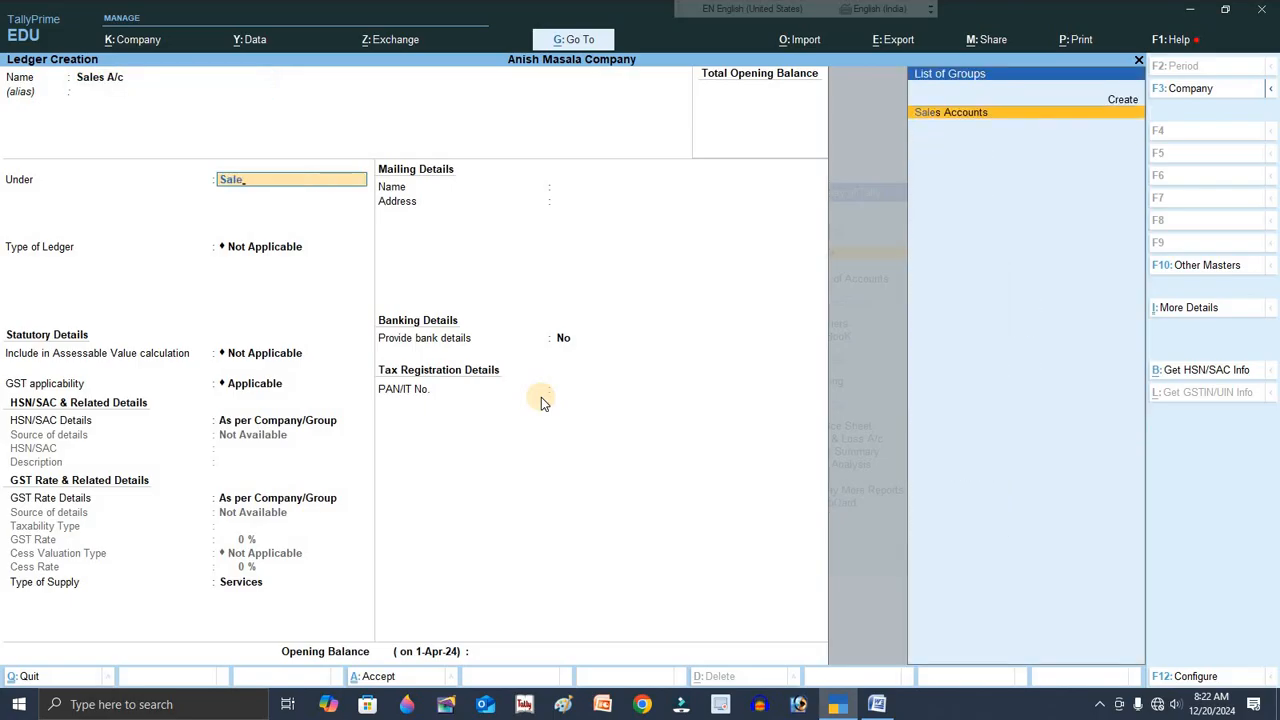
{"action": "key", "text": "Return"}
{"action": "key", "text": "ctrl+a"}
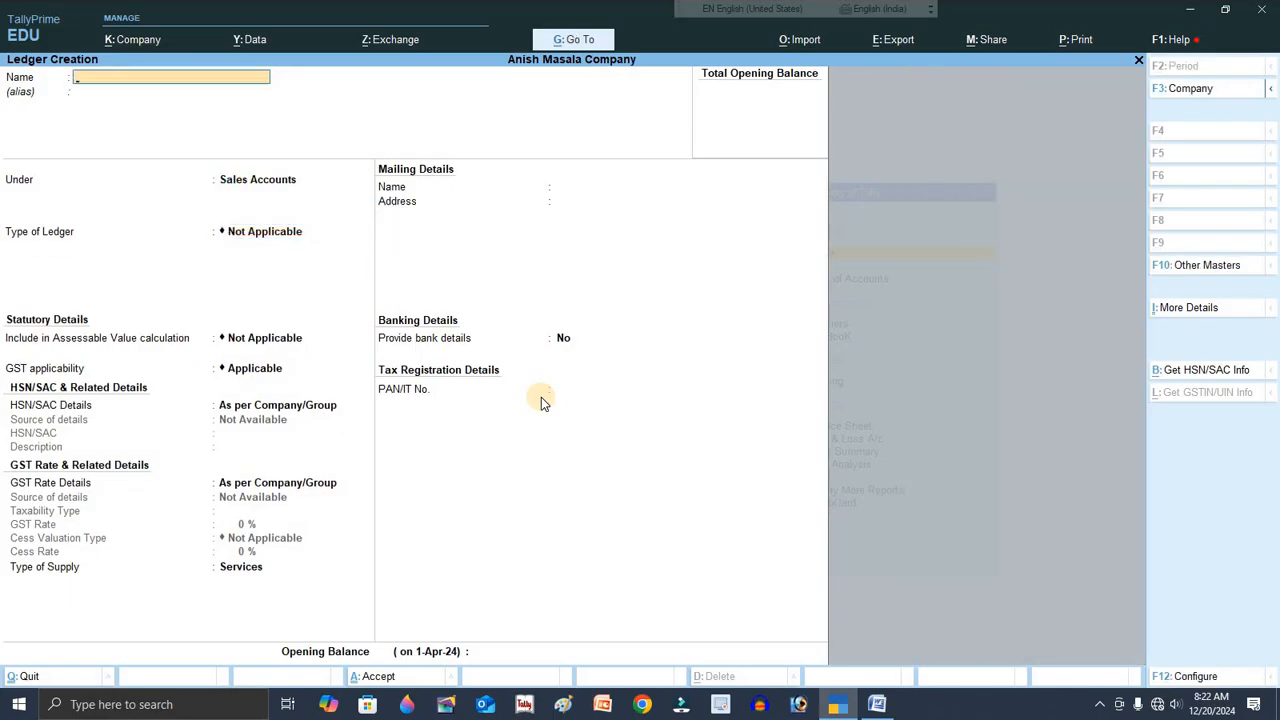
Create a CGST ledger under Duties & Taxes with GST as the duty type and CGST as the tax type.
{"action": "type", "text": "CGST"}
{"action": "key", "text": "Return"}
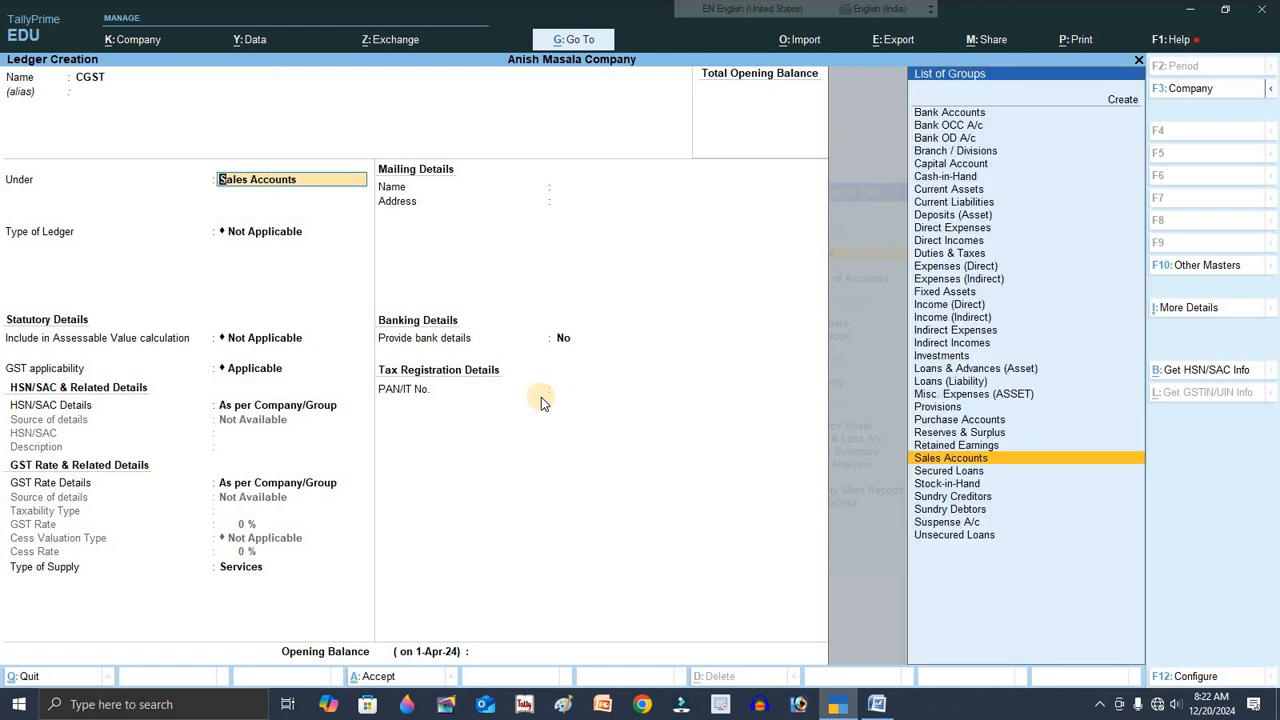
{"action": "type", "text": "Du"}
{"action": "key", "text": "Return"}
{"action": "key", "text": "Up"}
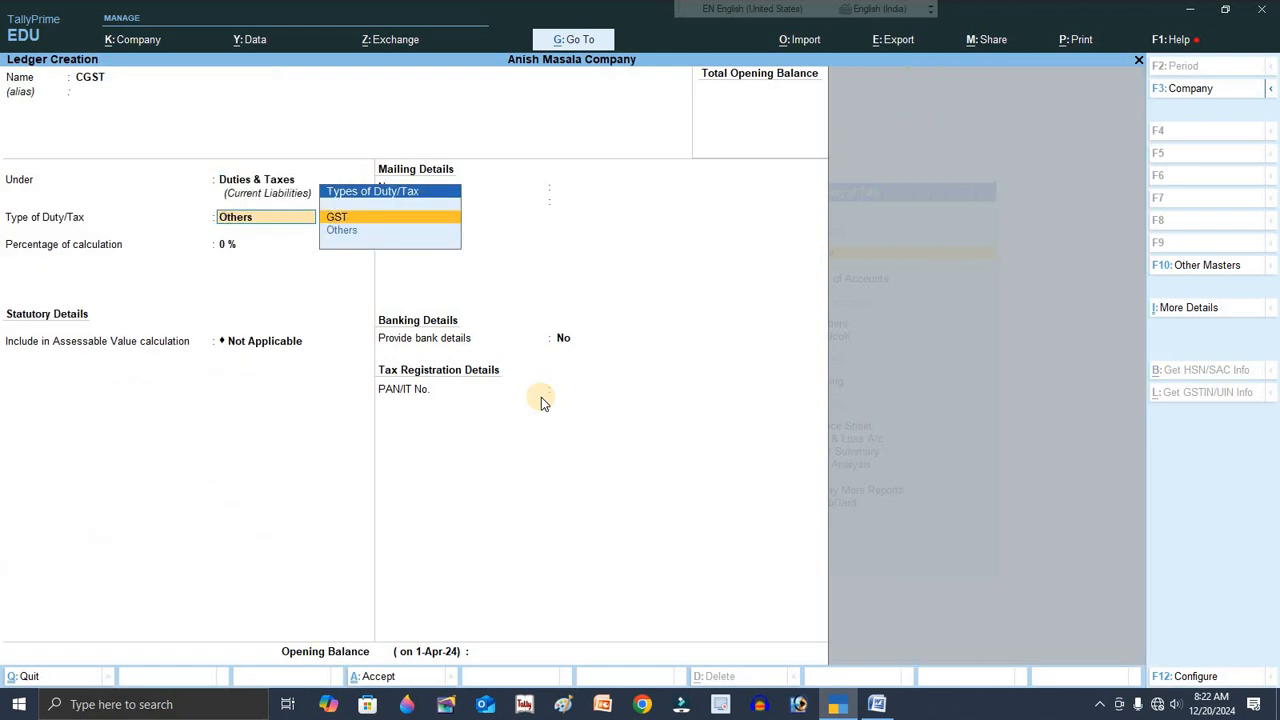
{"action": "key", "text": "Return"}
{"action": "key", "text": "Down"}
{"action": "key", "text": "Return"}
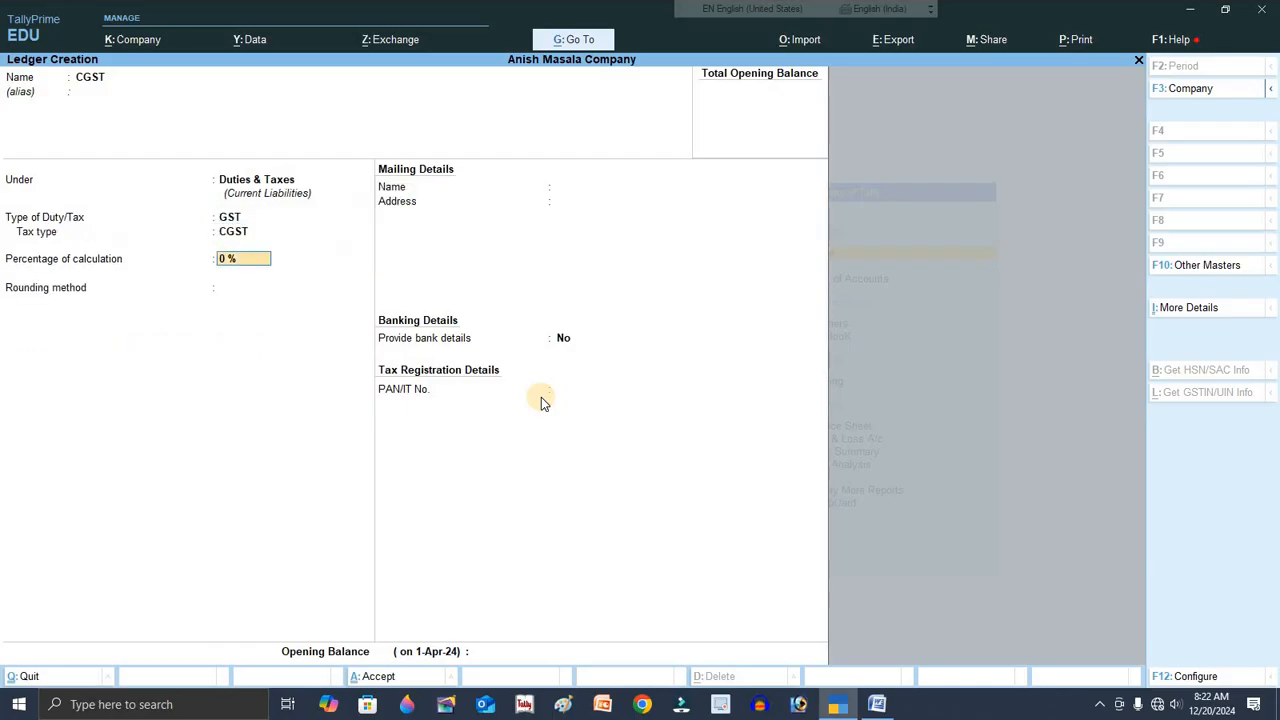
{"action": "key", "text": "ctrl+a"}
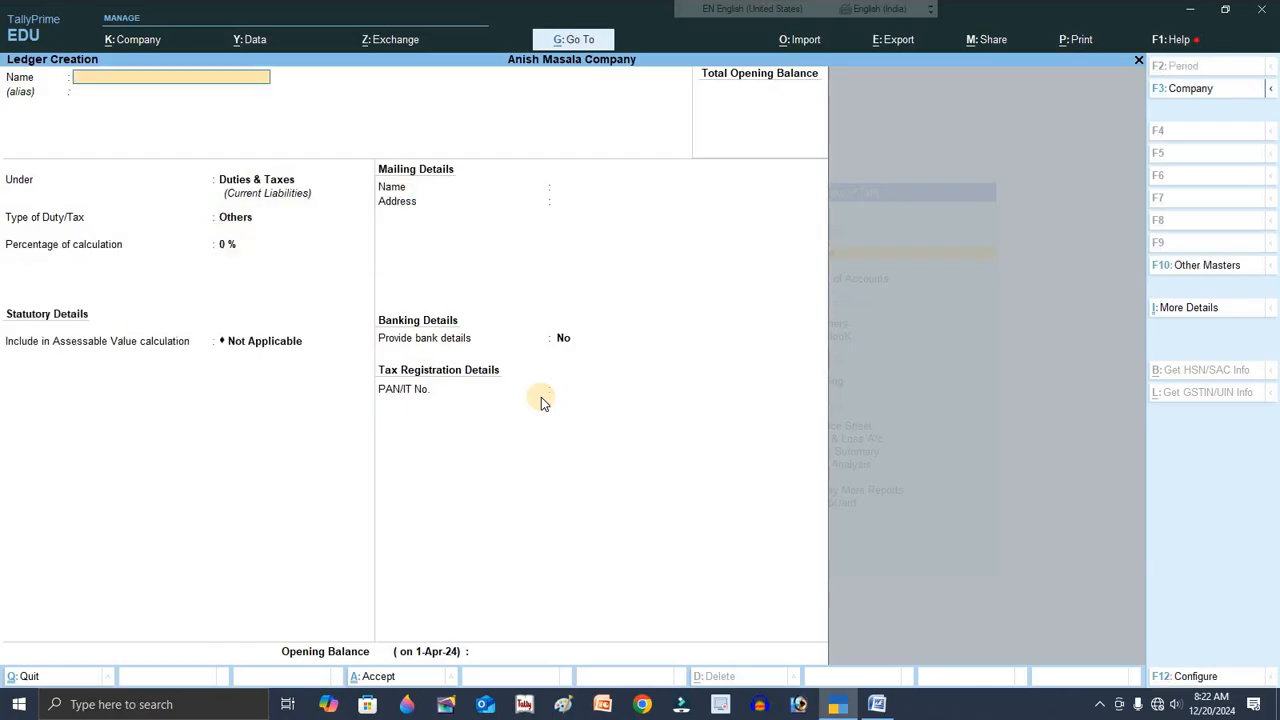
Create an SGST ledger under Duties & Taxes with GST as the duty type and SGST/UTGST as the tax type.
{"action": "type", "text": "Sgs"}
{"action": "key", "text": "BackSpace"}
{"action": "key", "text": "BackSpace"}
{"action": "type", "text": "GS"}
{"action": "key", "text": "Return"}
{"action": "key", "text": "Return"}
{"action": "key", "text": "Return"}
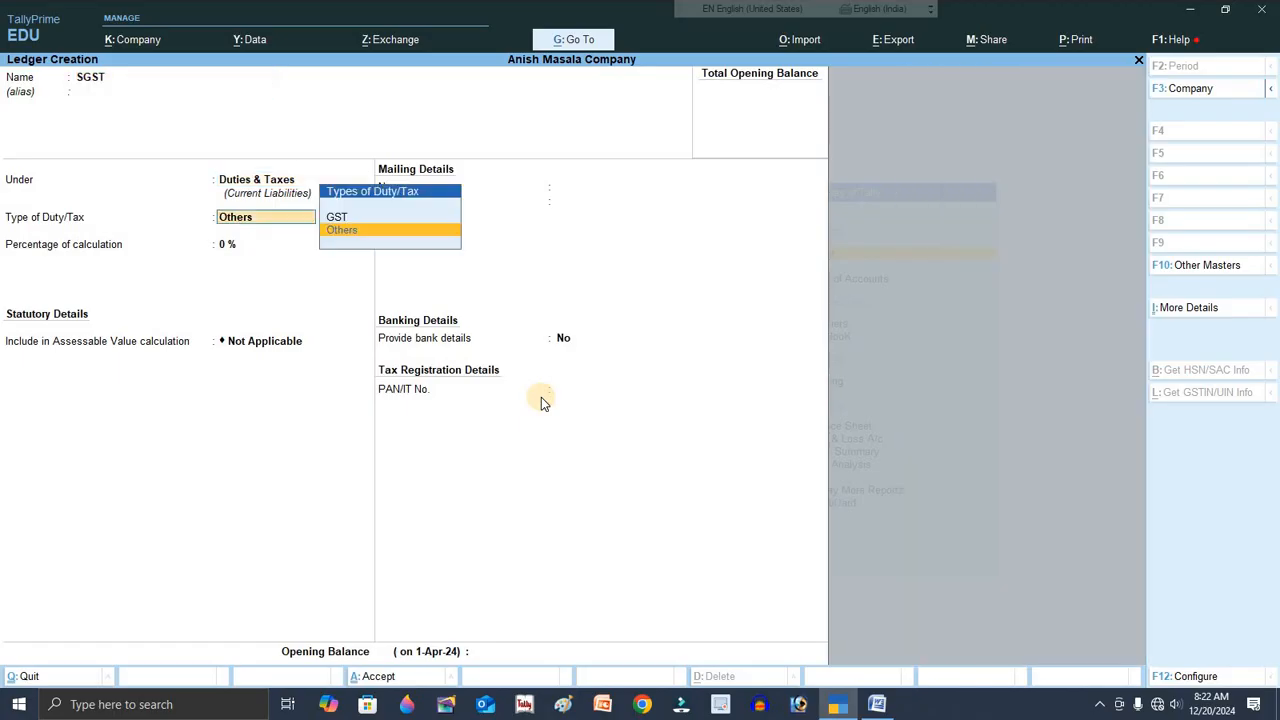
{"action": "key", "text": "Up"}
{"action": "key", "text": "Return"}
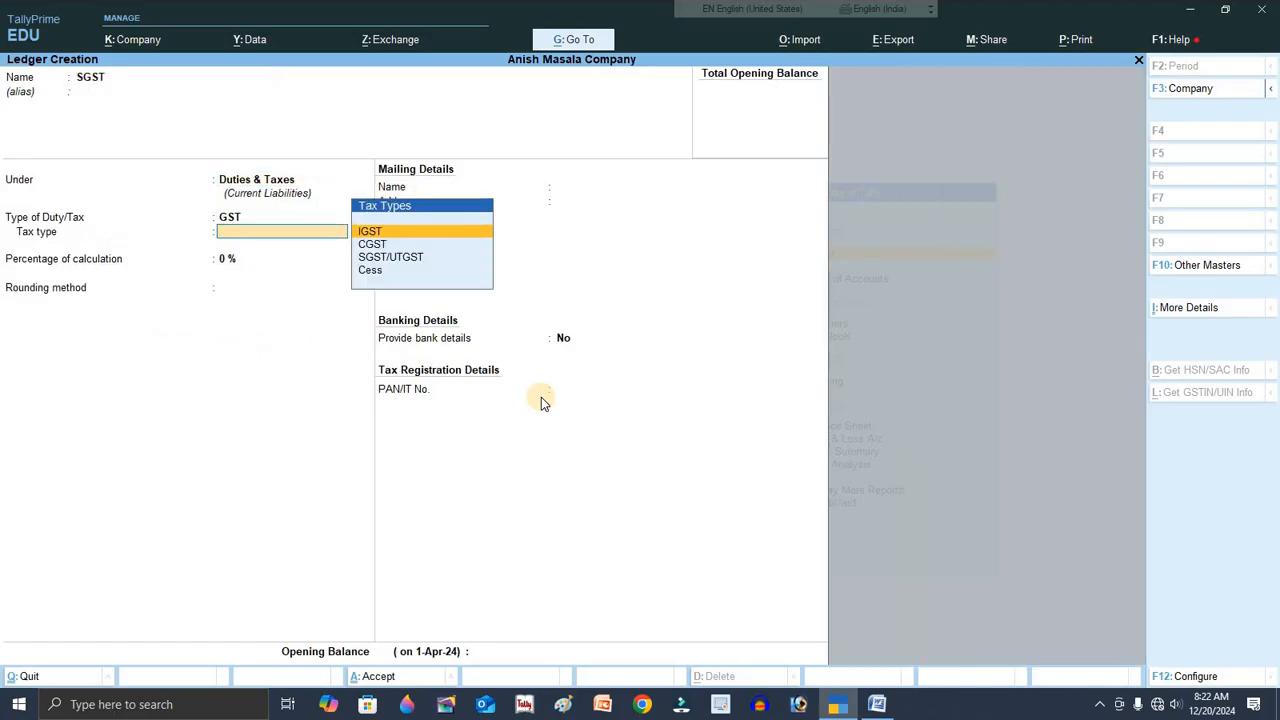
{"action": "key", "text": "Down"}
{"action": "key", "text": "Down"}
{"action": "key", "text": "Return"}
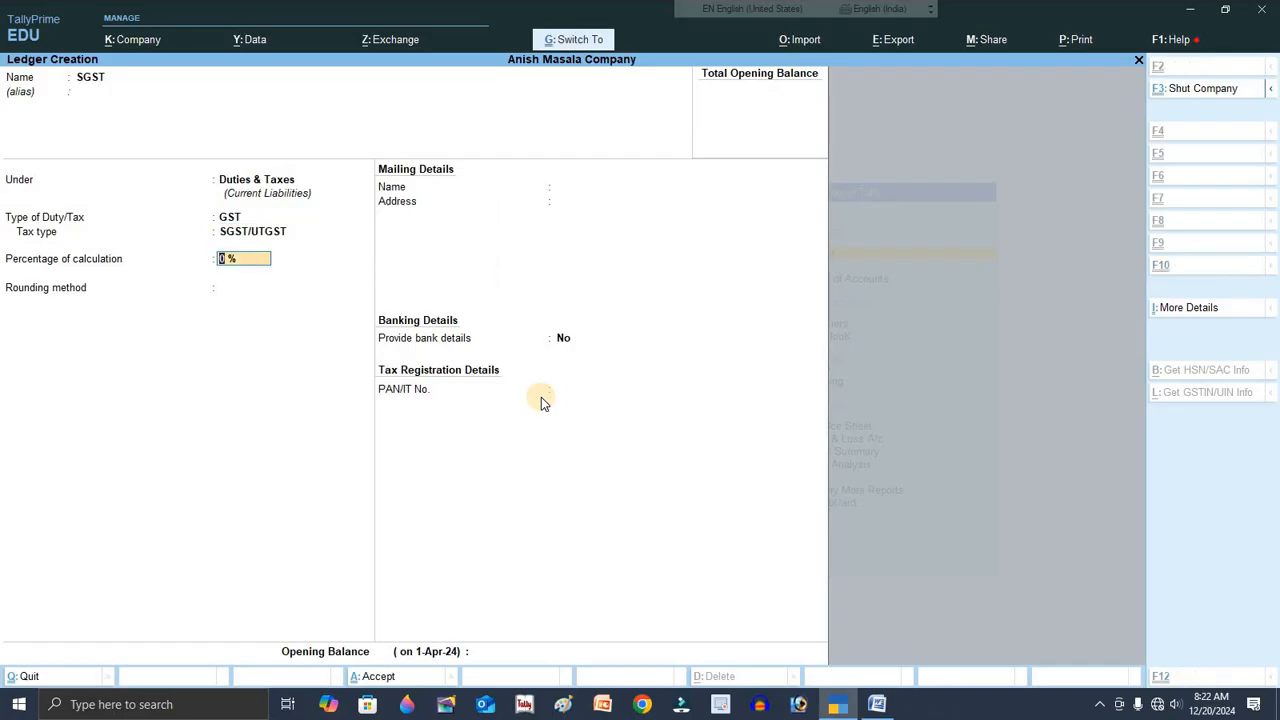
{"action": "key", "text": "ctrl+a"}
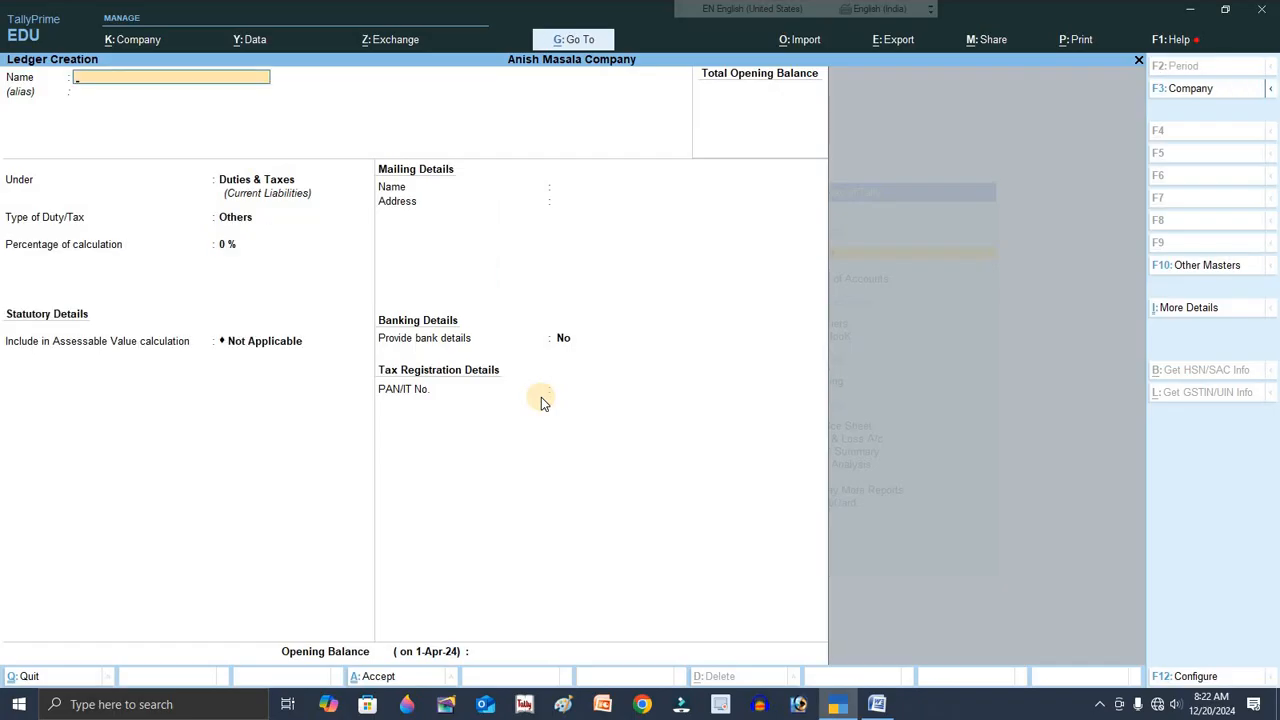
Leave ledger creation and start creating a simple unit of measure with the symbol kg.
{"action": "key", "text": "Escape"}
{"action": "key", "text": "Down"}
{"action": "key", "text": "Down"}
{"action": "key", "text": "Down"}
{"action": "key", "text": "Down"}
{"action": "key", "text": "Down"}
{"action": "key", "text": "Down"}
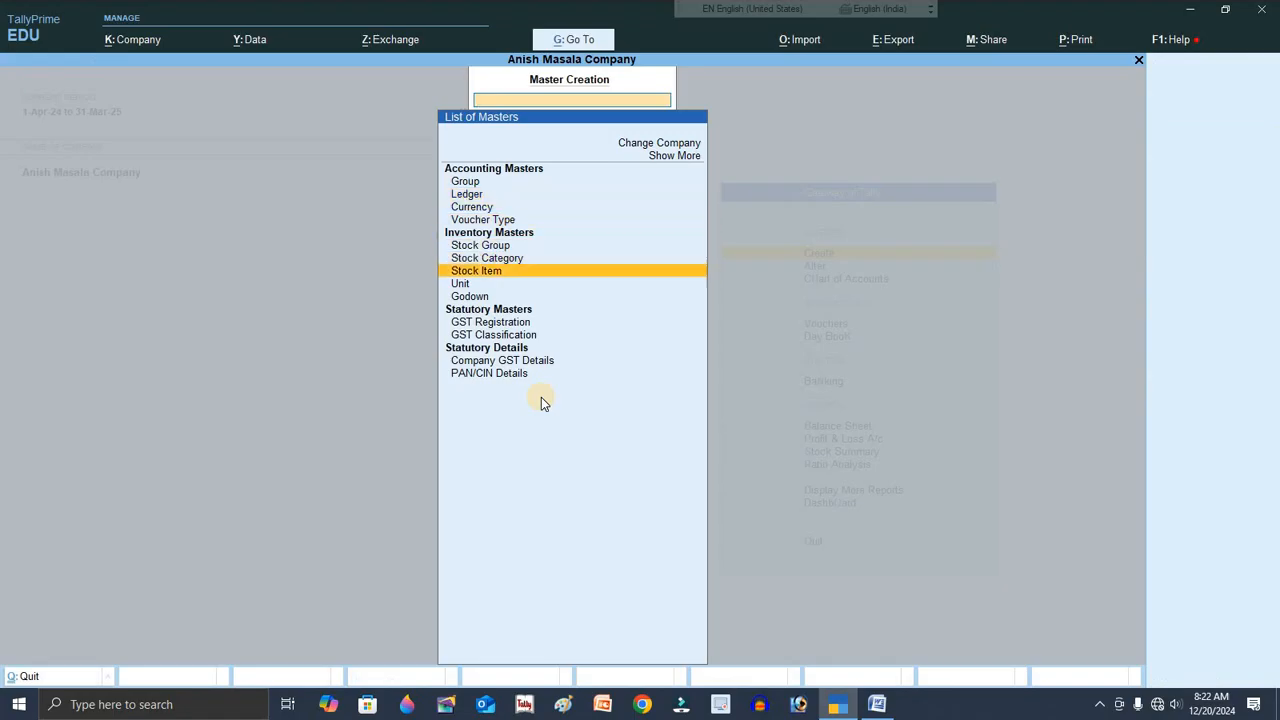
{"action": "key", "text": "Return"}
{"action": "type", "text": "kg"}
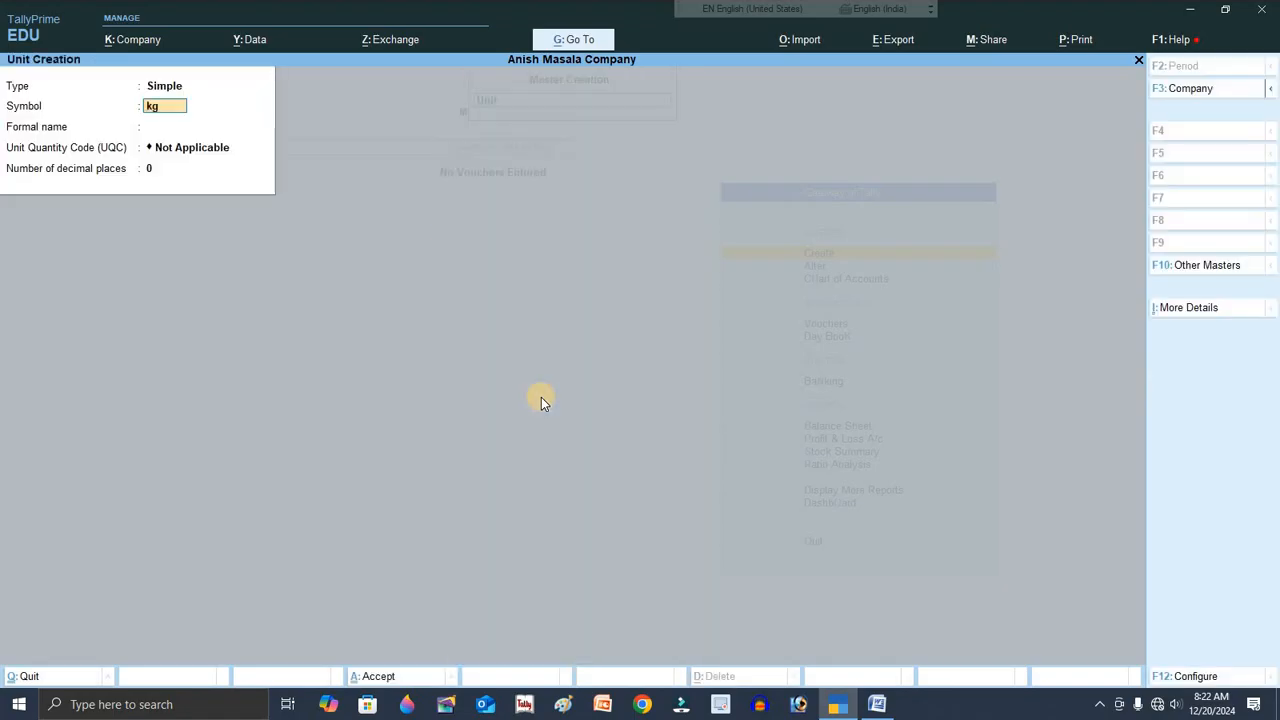
{"action": "key", "text": "Return"}
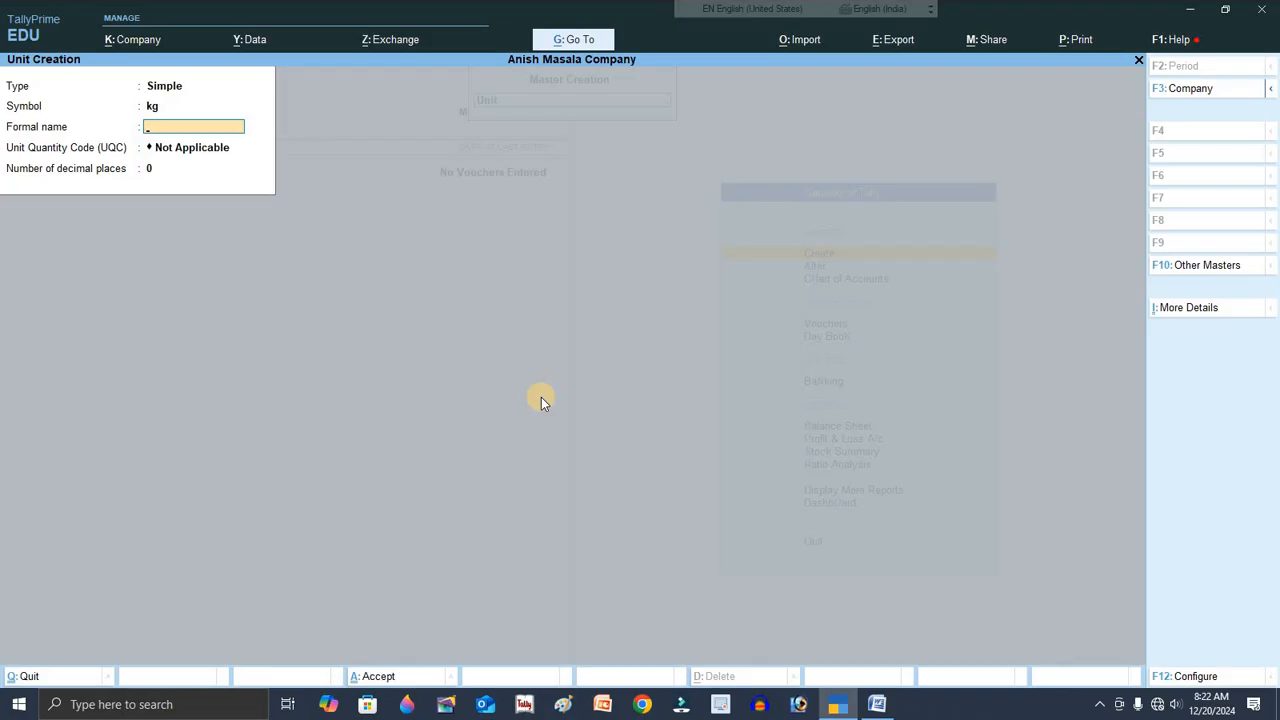
Set the unit's quantity code to KGS-KILOGRAMS with 2 decimal places and save the unit.
{"action": "key", "text": "Return"}
{"action": "type", "text": "k"}
{"action": "key", "text": "Down"}
{"action": "key", "text": "Down"}
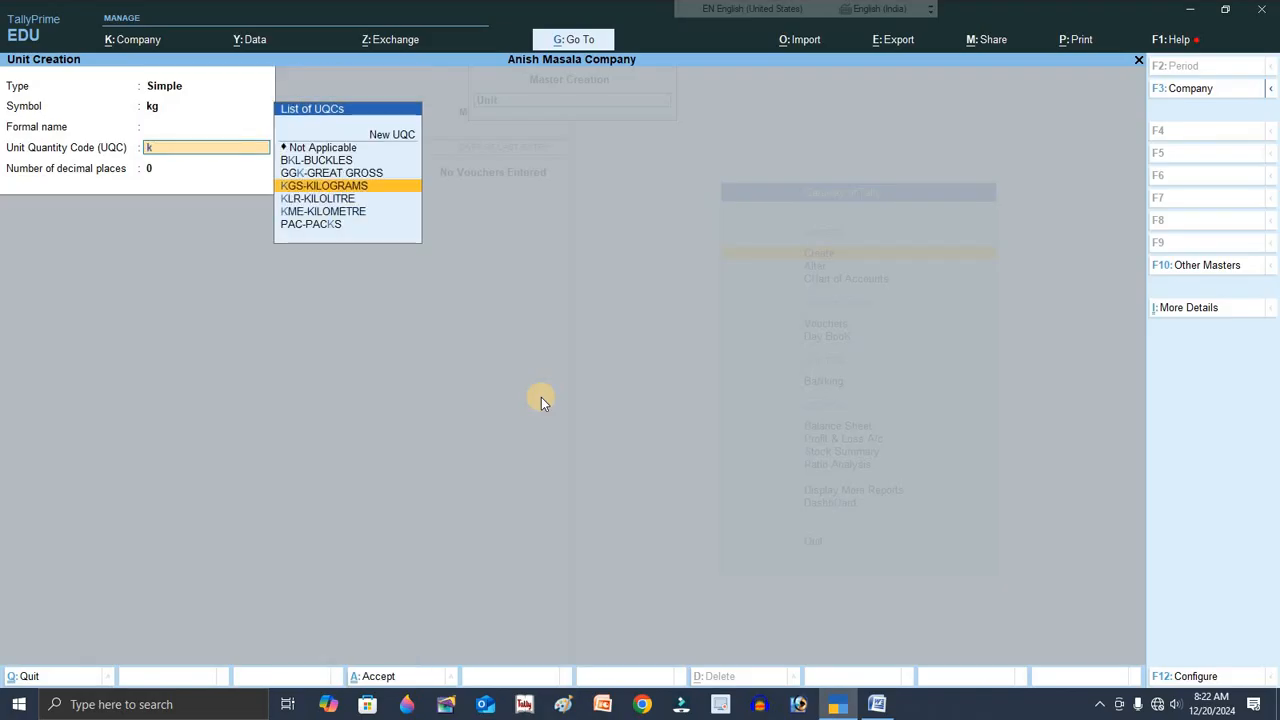
{"action": "key", "text": "Up"}
{"action": "key", "text": "Return"}
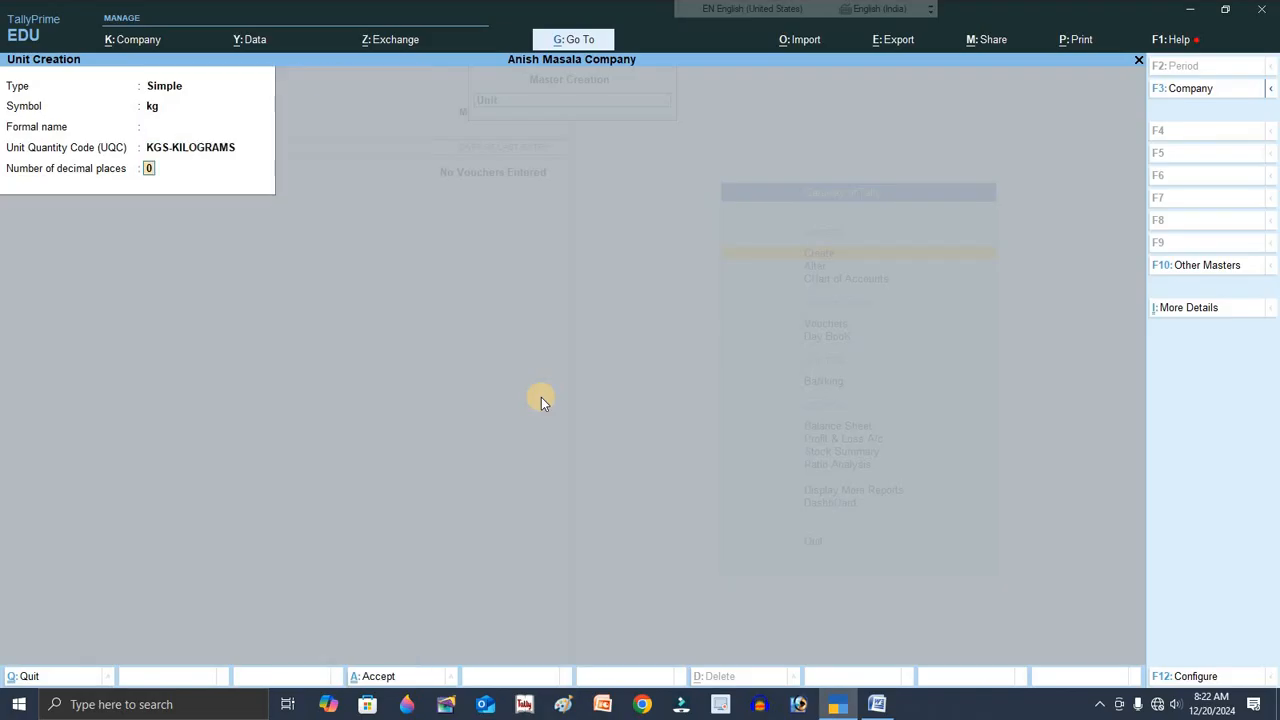
{"action": "key", "text": "Return"}
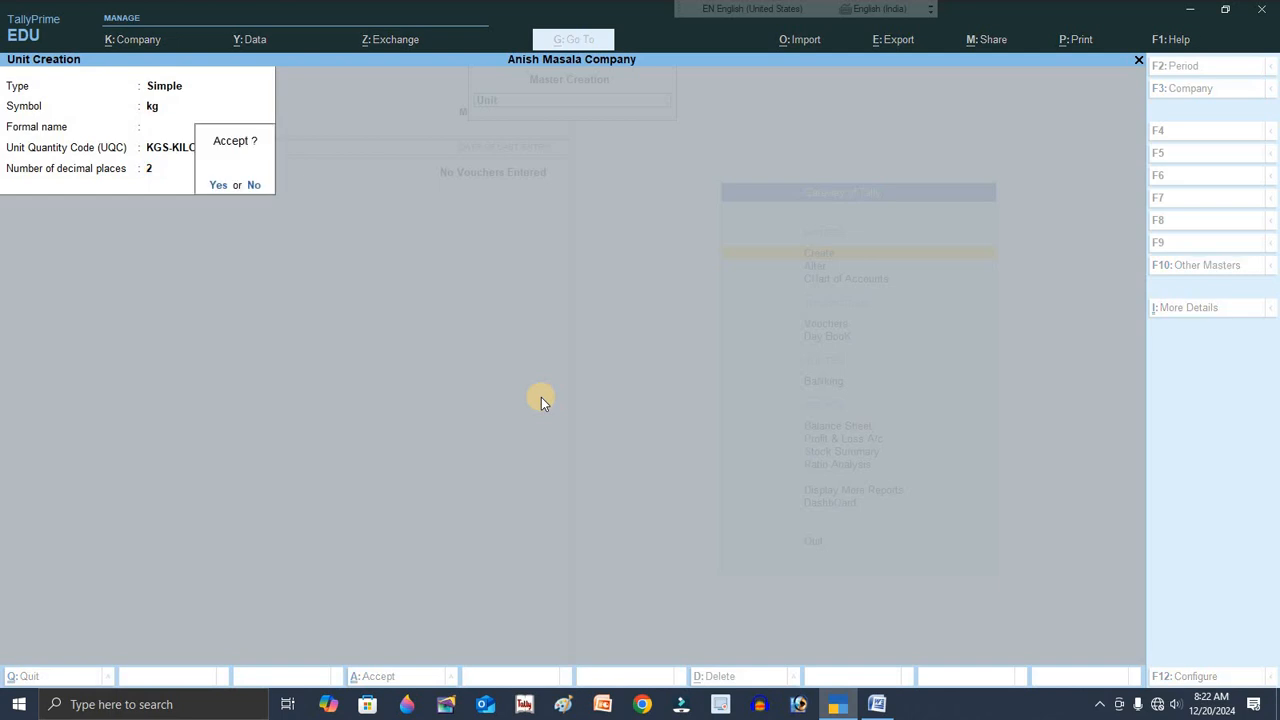
{"action": "key", "text": "Return"}
{"action": "key", "text": "Escape"}
{"action": "key", "text": "Return"}
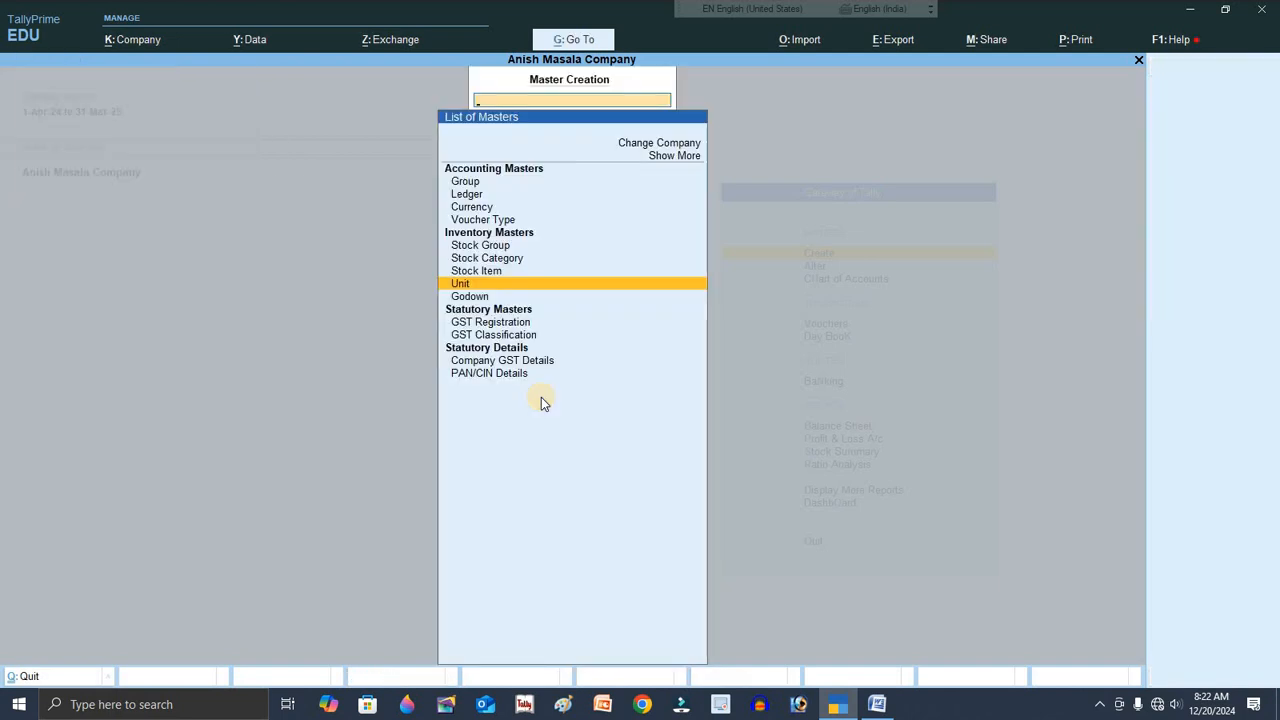
Start creating the stock item "Dhaniya" under Primary with kg as its unit.
{"action": "key", "text": "Up"}
{"action": "key", "text": "Up"}
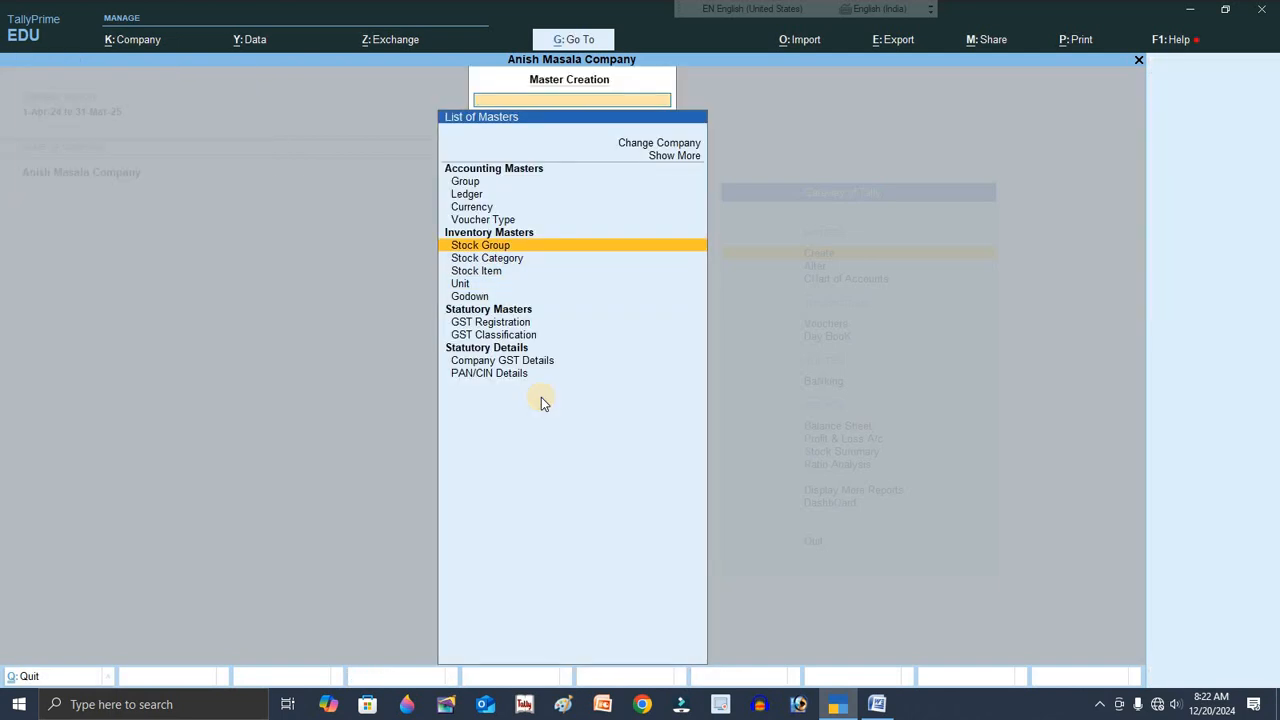
{"action": "key", "text": "Down"}
{"action": "key", "text": "Down"}
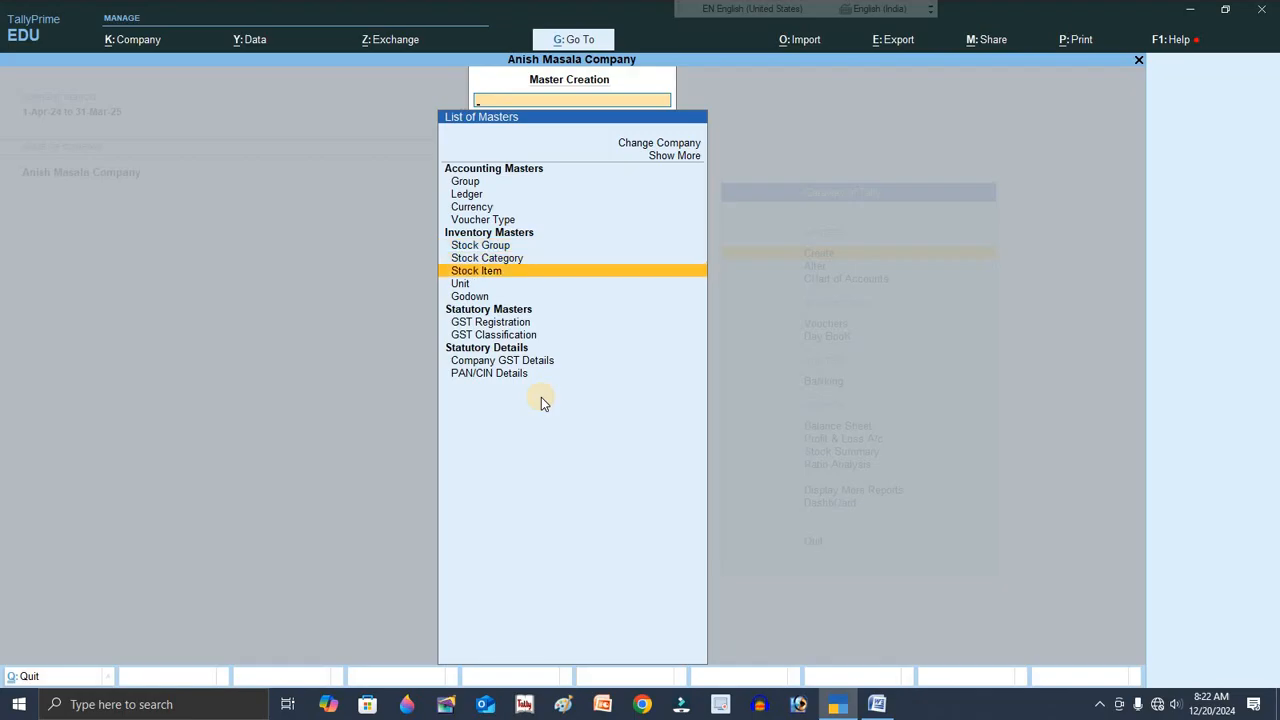
{"action": "key", "text": "Return"}
{"action": "type", "text": "Dha"}
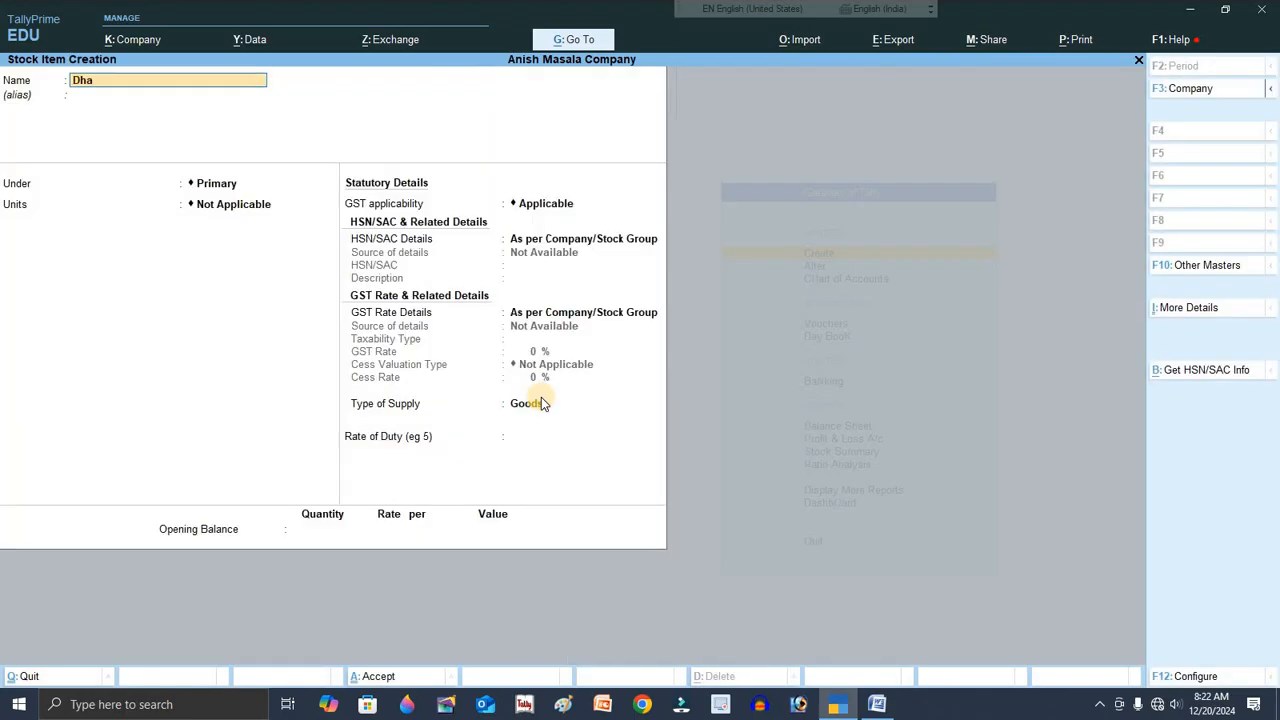
{"action": "type", "text": "niya"}
{"action": "key", "text": "Return"}
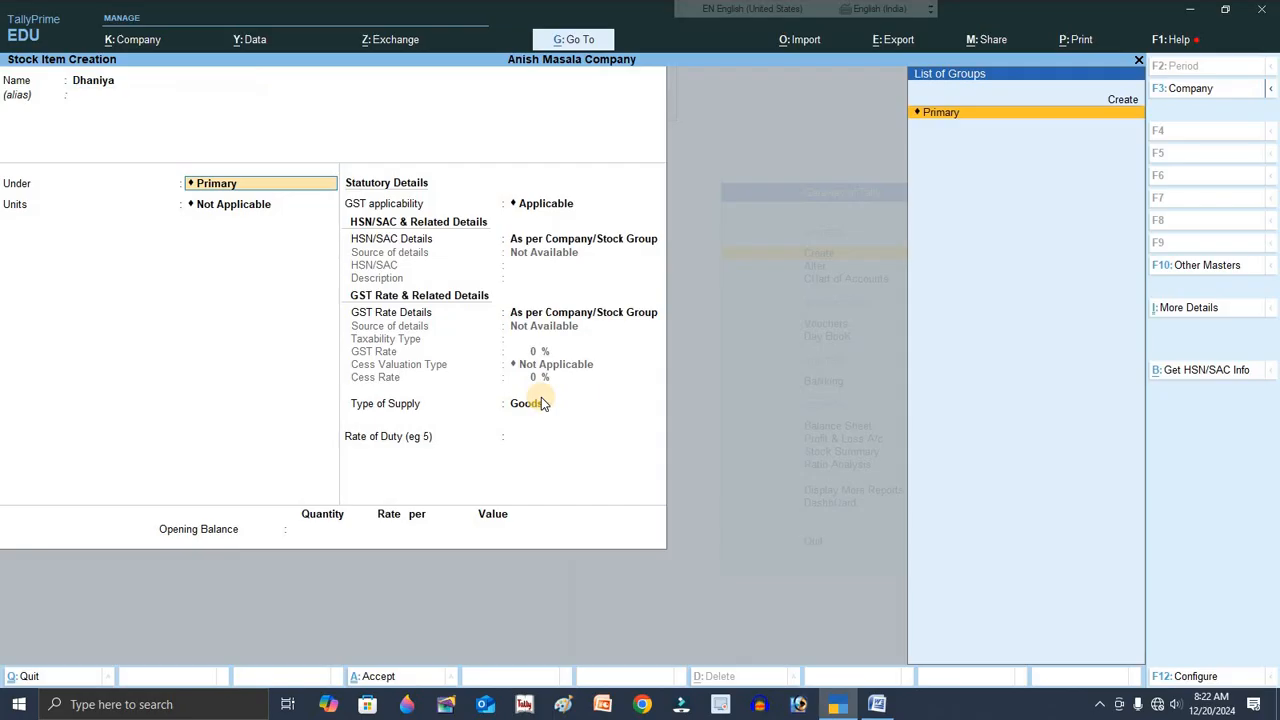
{"action": "key", "text": "Return"}
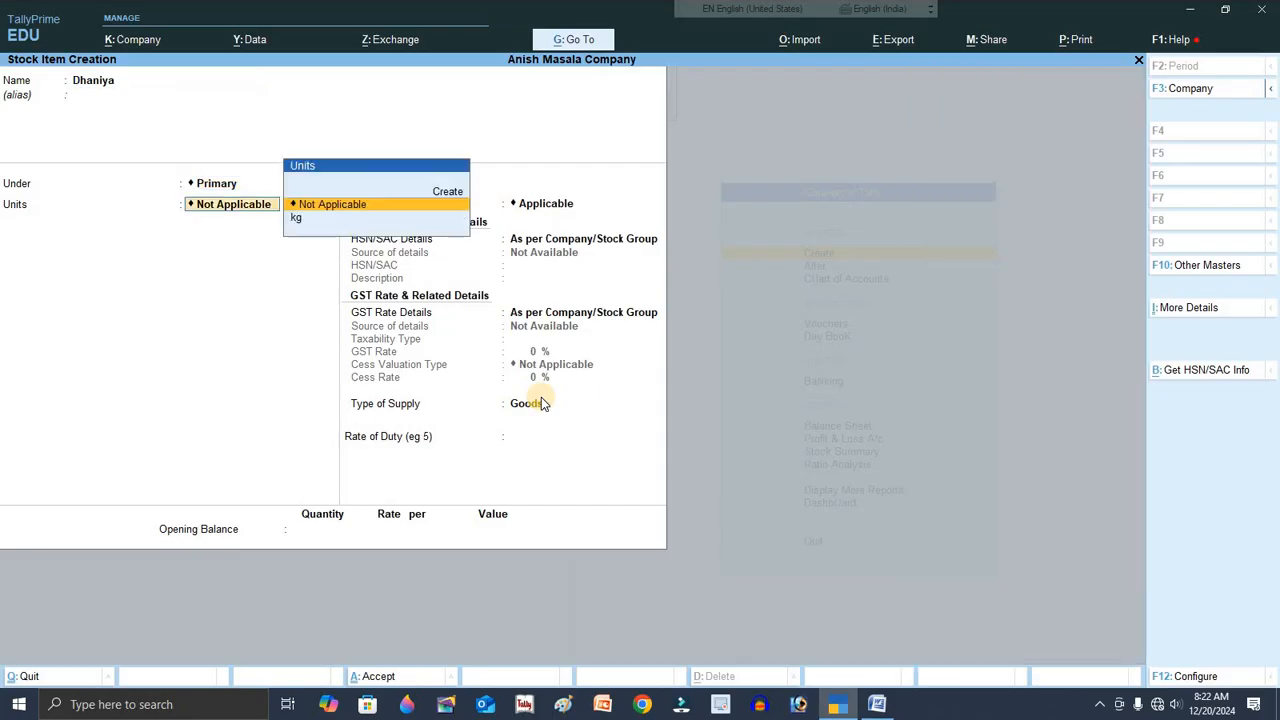
{"action": "key", "text": "Down"}
{"action": "key", "text": "Return"}
Specify the HSN/SAC details directly for Dhaniya, entering 220022 as the HSN/SAC code.
{"action": "key", "text": "Return"}
{"action": "key", "text": "Return"}
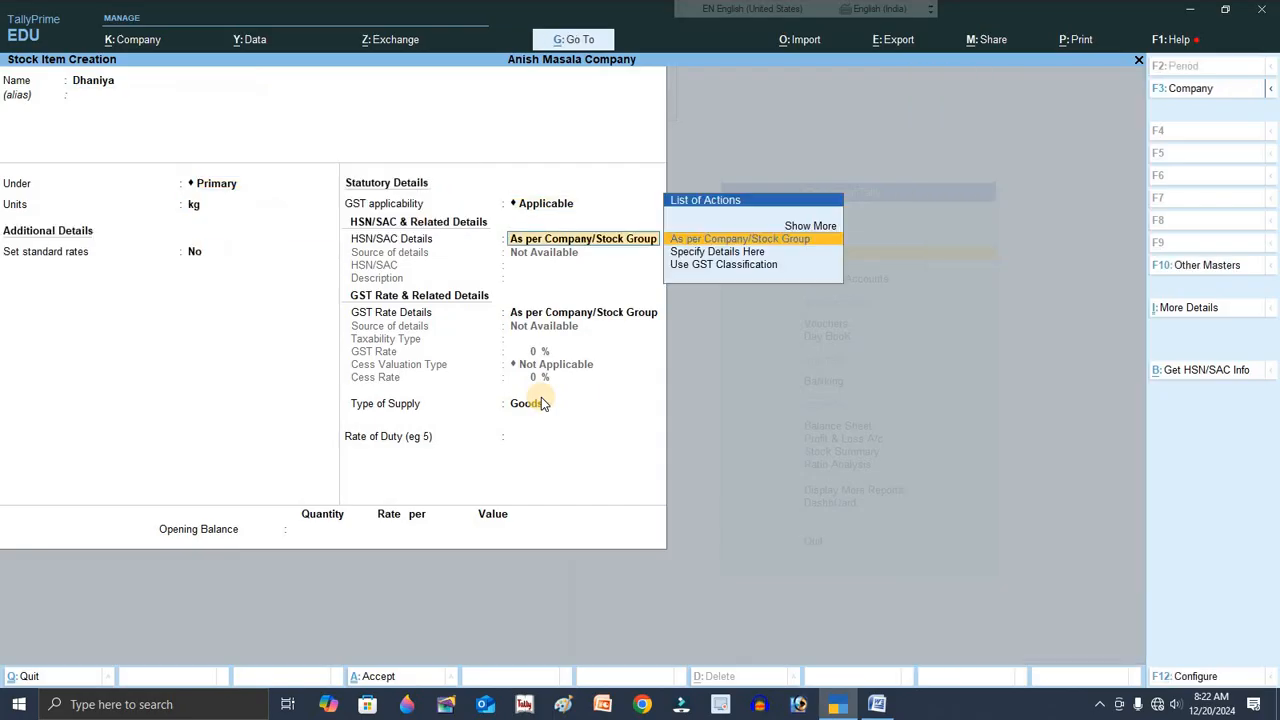
{"action": "key", "text": "Down"}
{"action": "key", "text": "Return"}
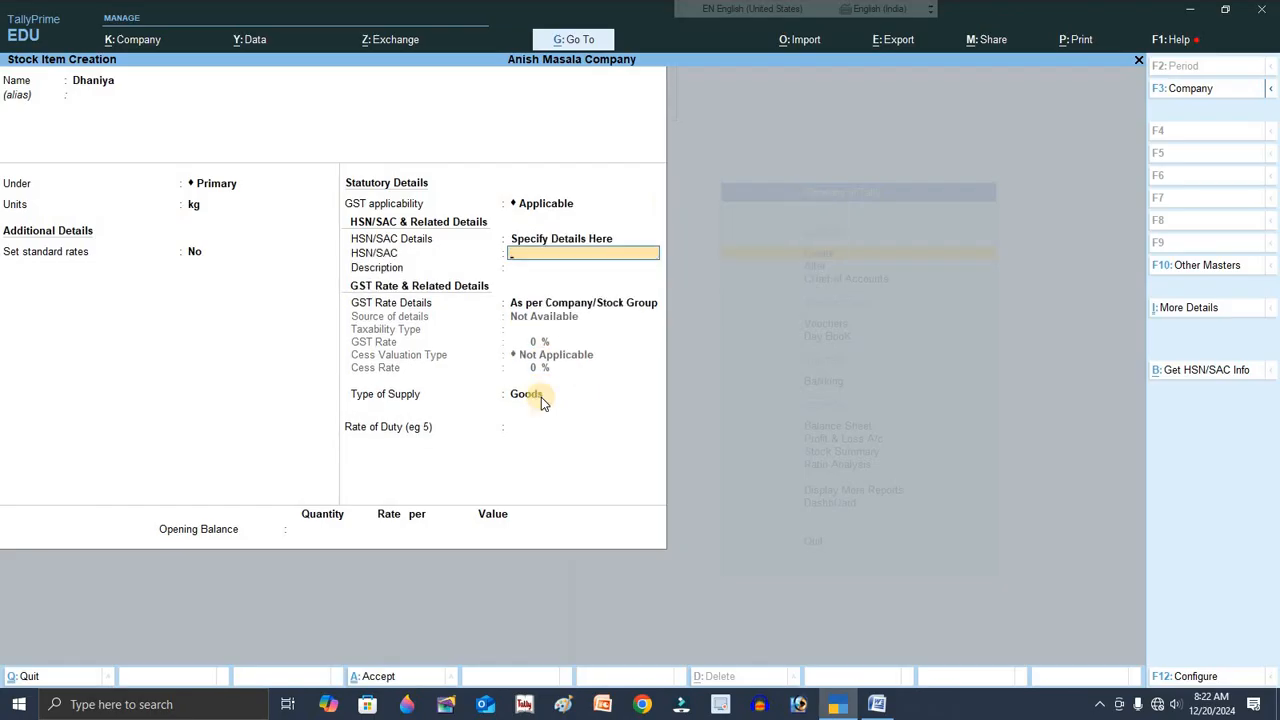
{"action": "type", "text": "2200"}
{"action": "type", "text": "22"}
{"action": "key", "text": "Return"}
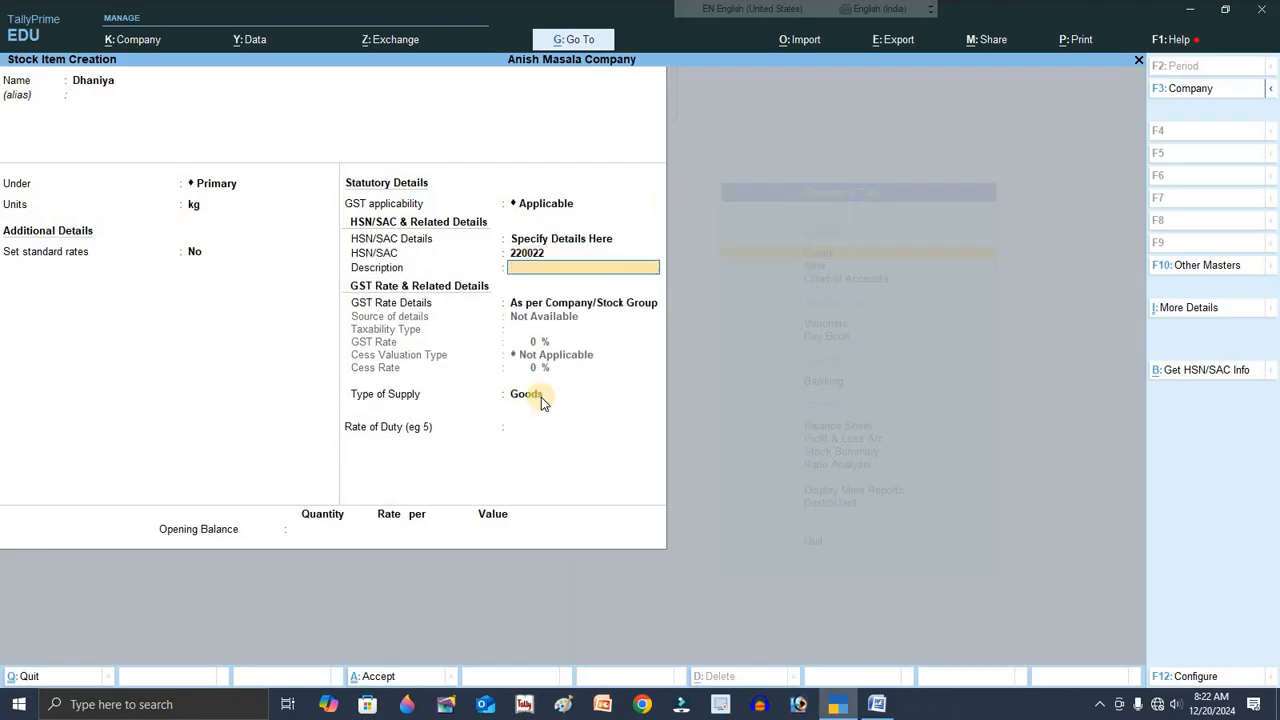
Specify Dhaniya's GST rate details directly as Taxable at 18% and save the stock item.
{"action": "key", "text": "Return"}
{"action": "key", "text": "Return"}
{"action": "key", "text": "BackSpace"}
{"action": "key", "text": "Down"}
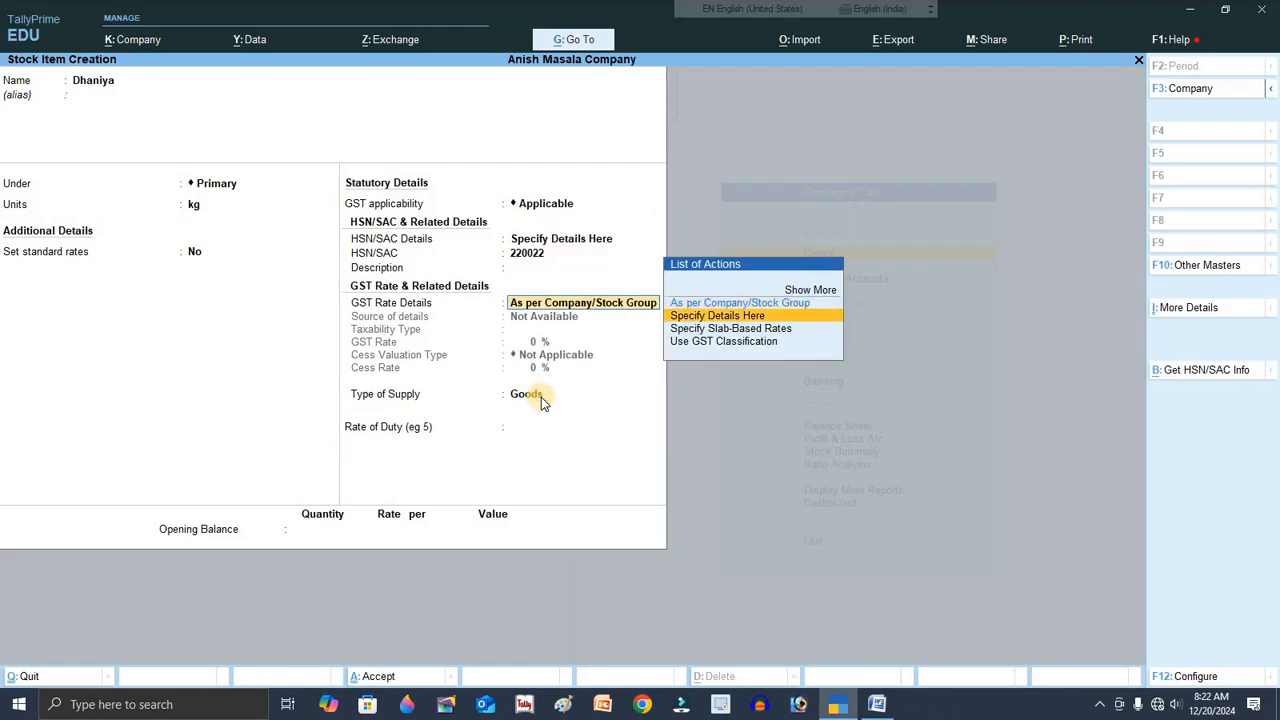
{"action": "key", "text": "Return"}
{"action": "key", "text": "Return"}
{"action": "type", "text": "18"}
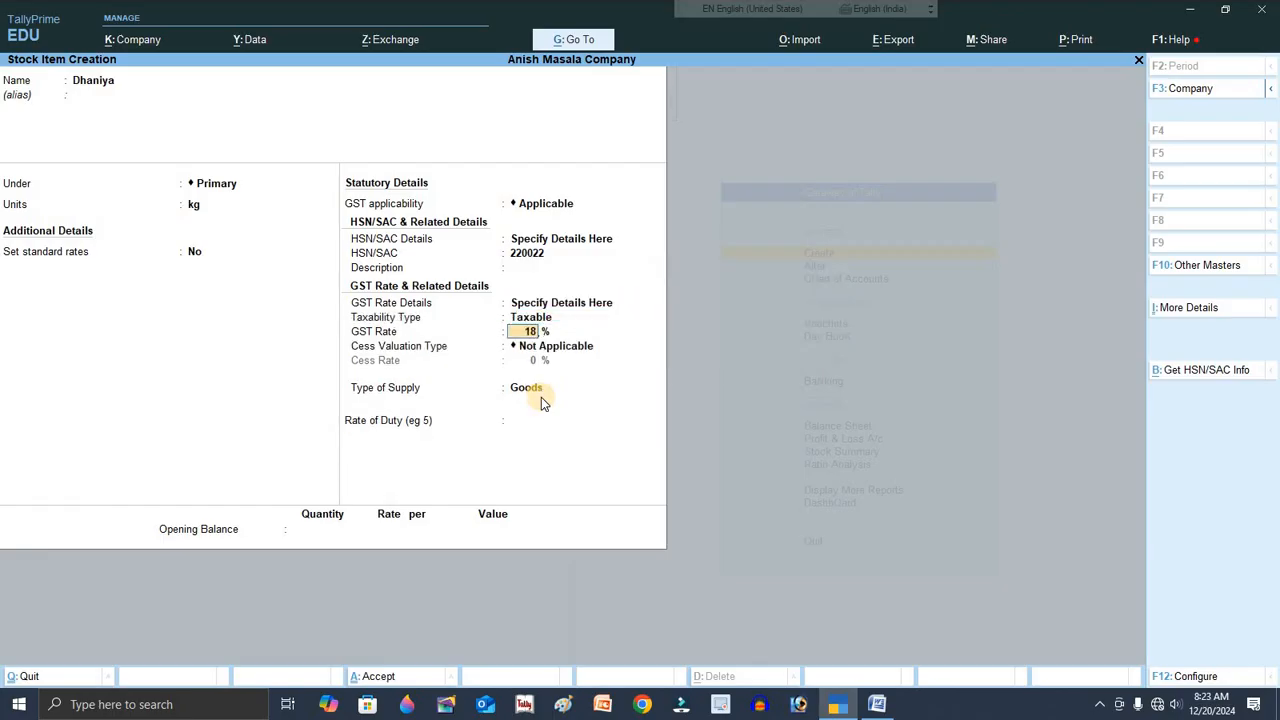
{"action": "key", "text": "Return"}
{"action": "key", "text": "ctrl"}
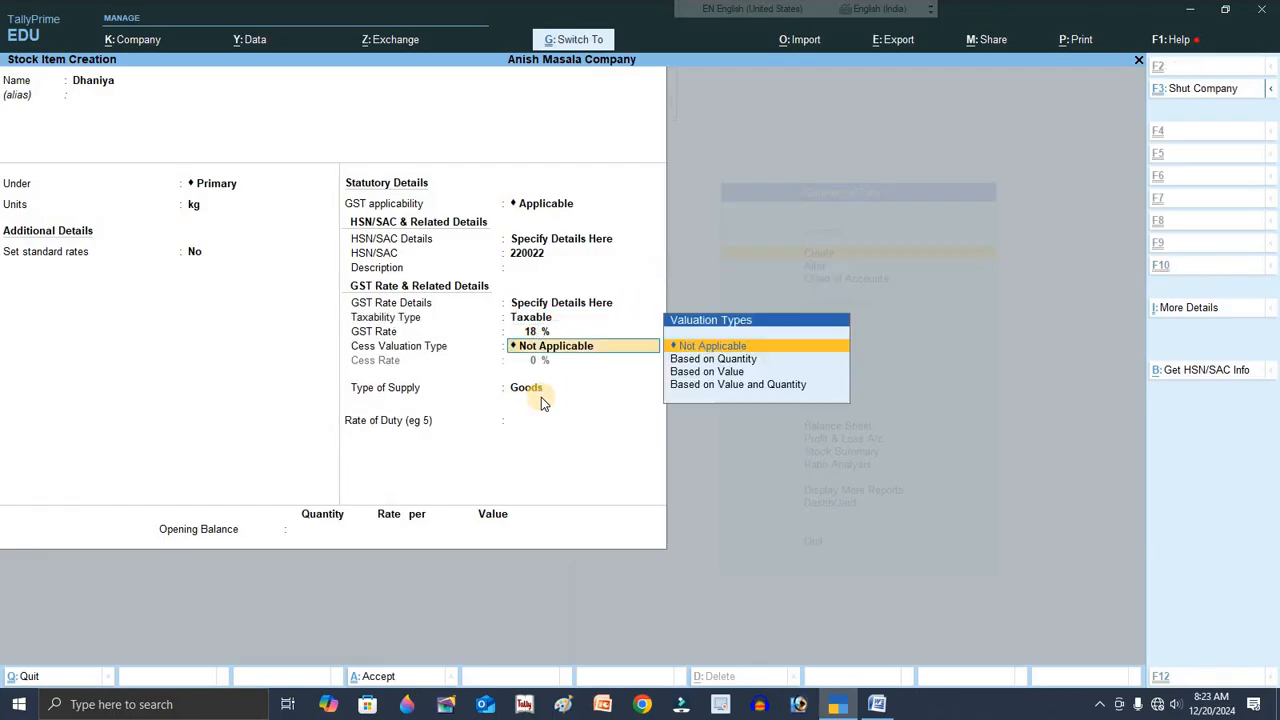
{"action": "key", "text": "ctrl+a"}
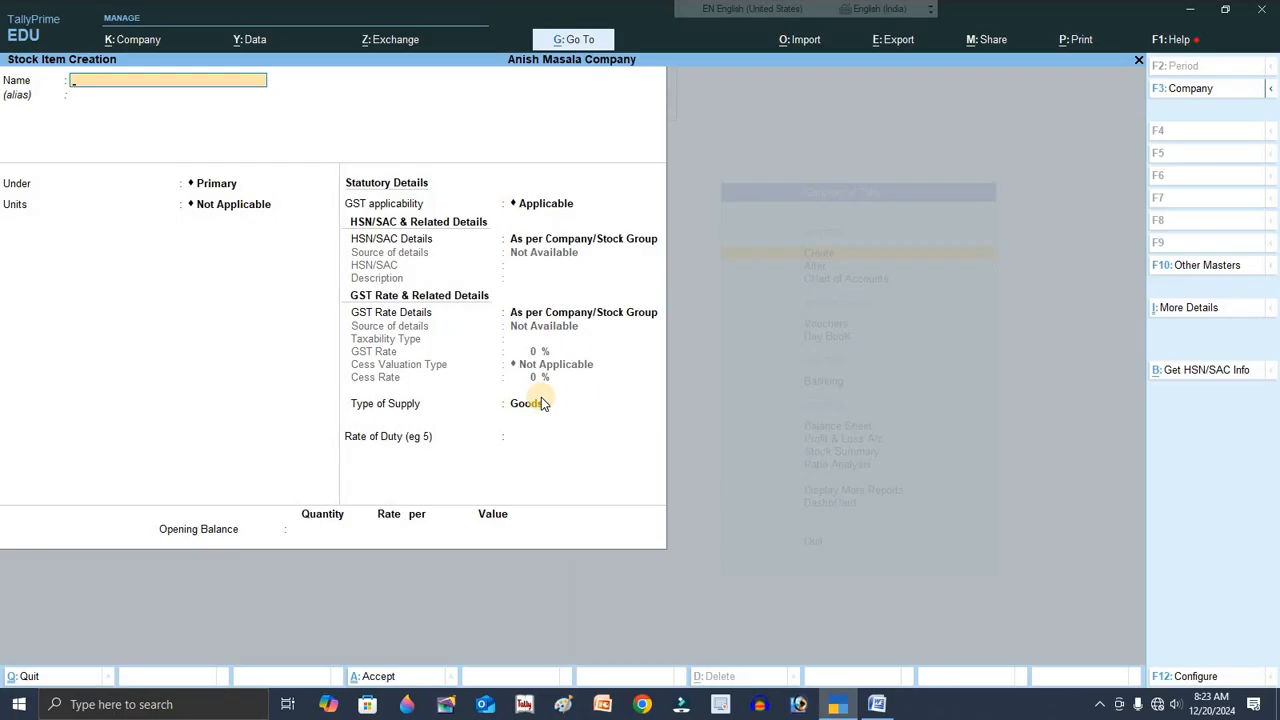
Start creating the stock item "Jeera" under Primary with kg as its unit.
{"action": "type", "text": "Jeera"}
{"action": "key", "text": "Return"}
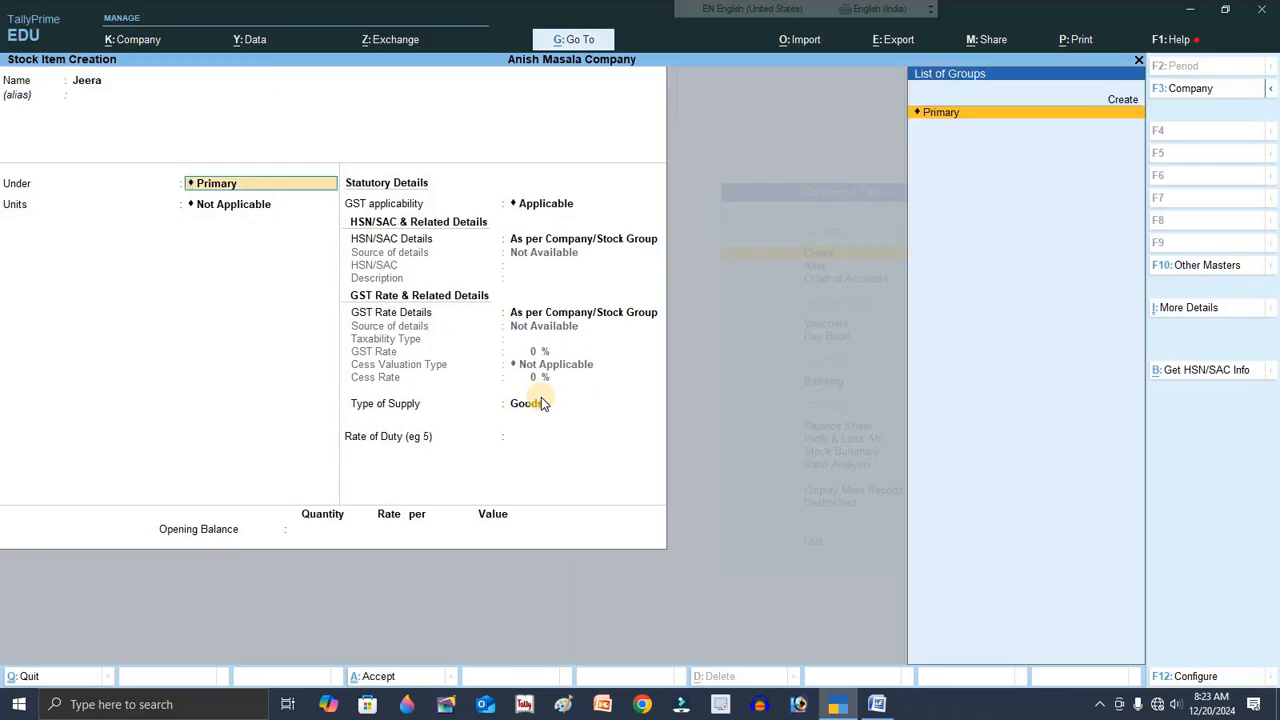
{"action": "key", "text": "Return"}
{"action": "key", "text": "Down"}
{"action": "key", "text": "Return"}
{"action": "key", "text": "Return"}
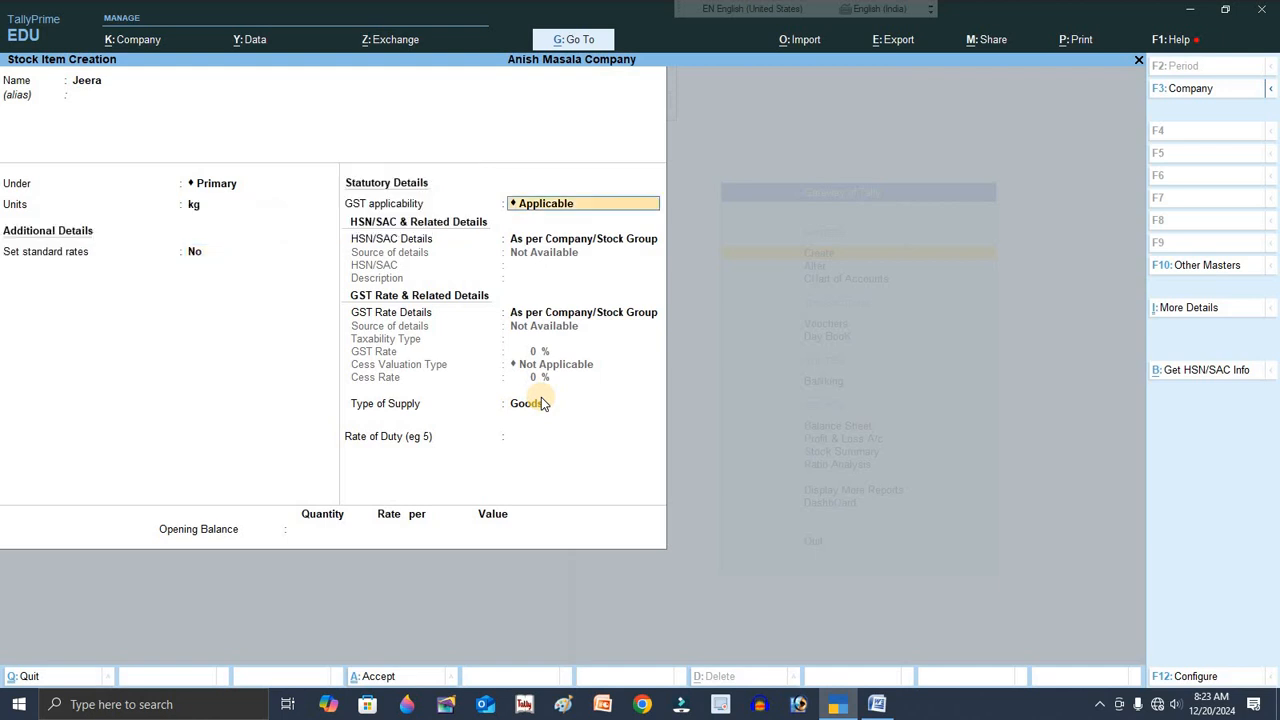
Specify the HSN/SAC details directly for Jeera, entering 220022 as the HSN/SAC code.
{"action": "key", "text": "Return"}
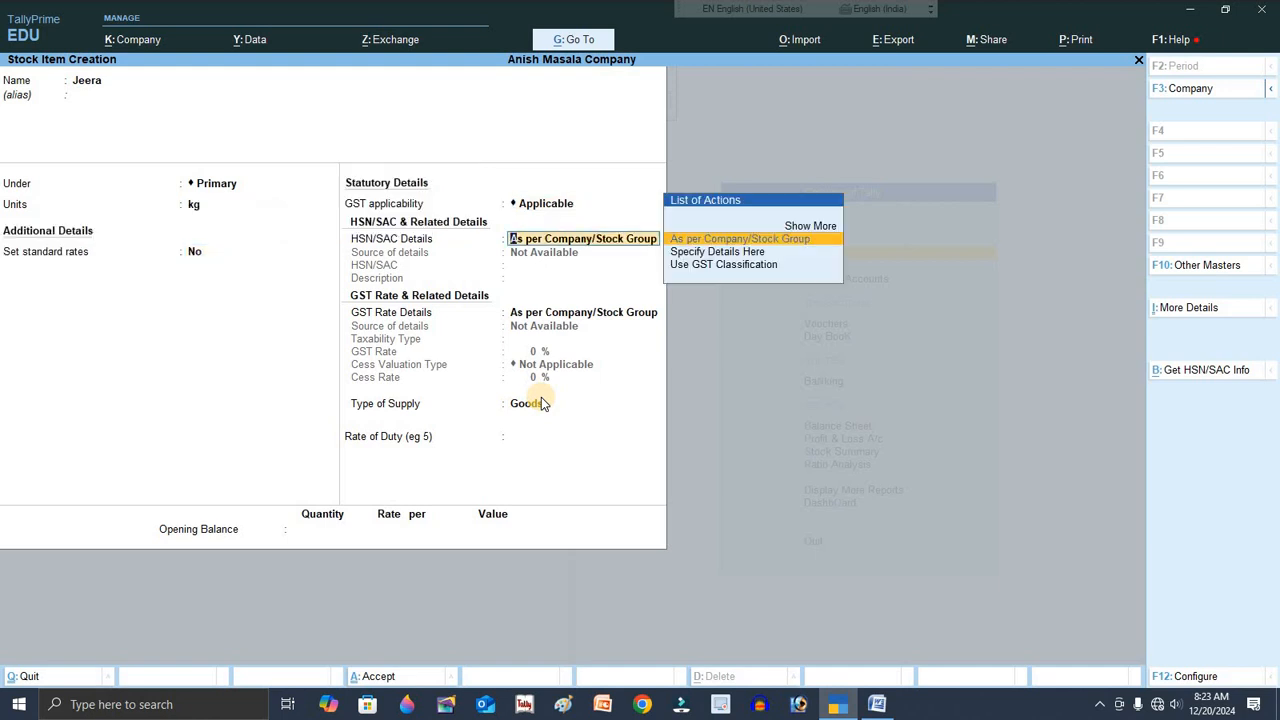
{"action": "key", "text": "Down"}
{"action": "key", "text": "Return"}
{"action": "type", "text": "220022"}
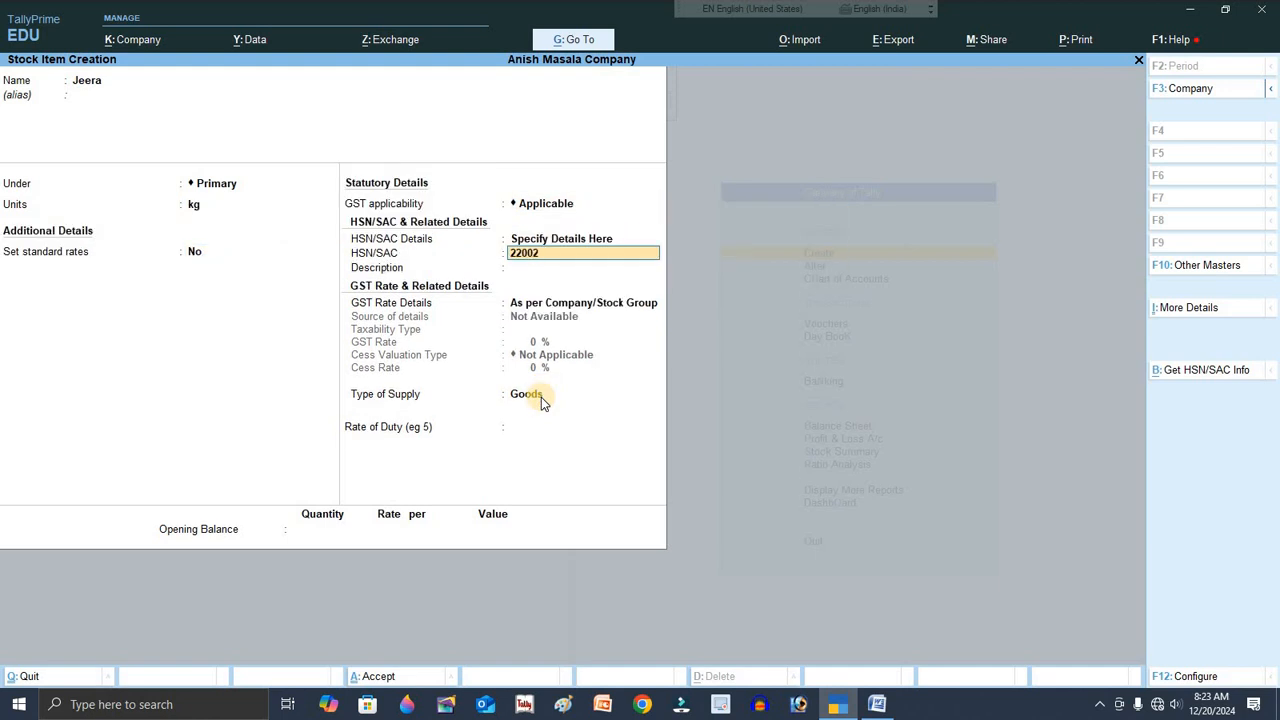
{"action": "key", "text": "Return"}
{"action": "key", "text": "Return"}
Specify Jeera's GST rate details directly as Taxable at 18% and save the stock item.
{"action": "key", "text": "Return"}
{"action": "key", "text": "BackSpace"}
{"action": "key", "text": "Down"}
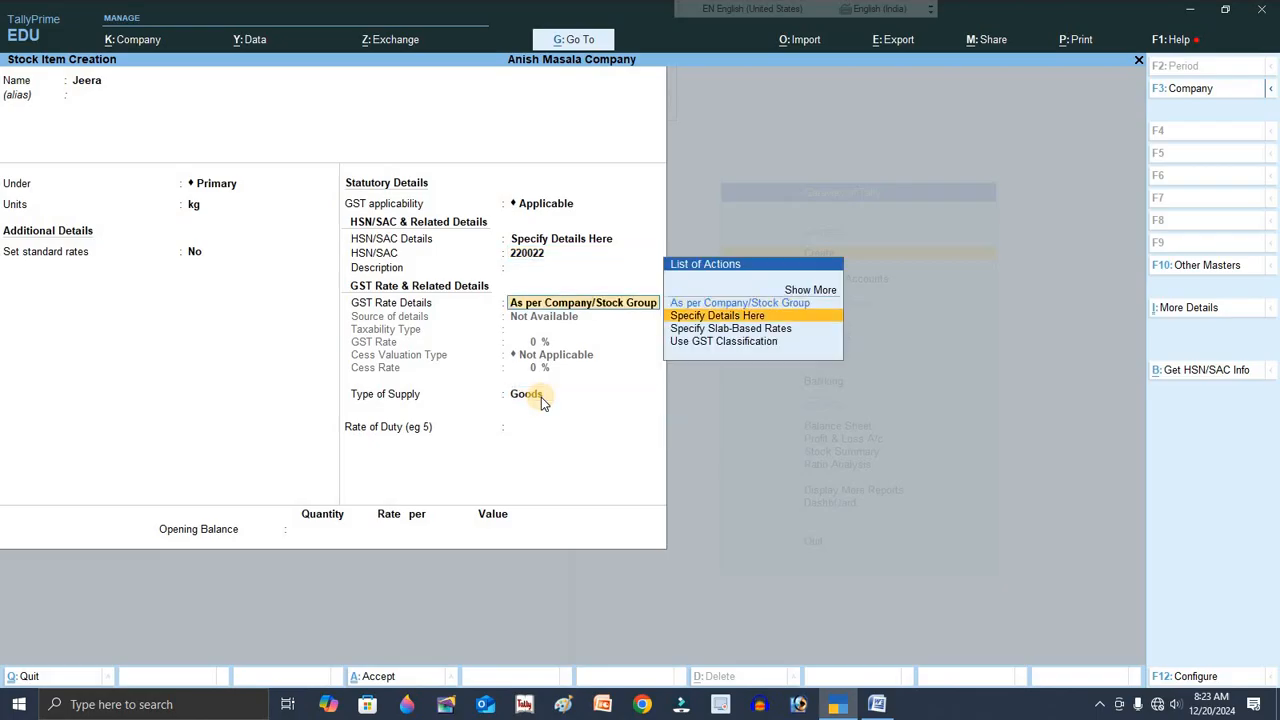
{"action": "key", "text": "Return"}
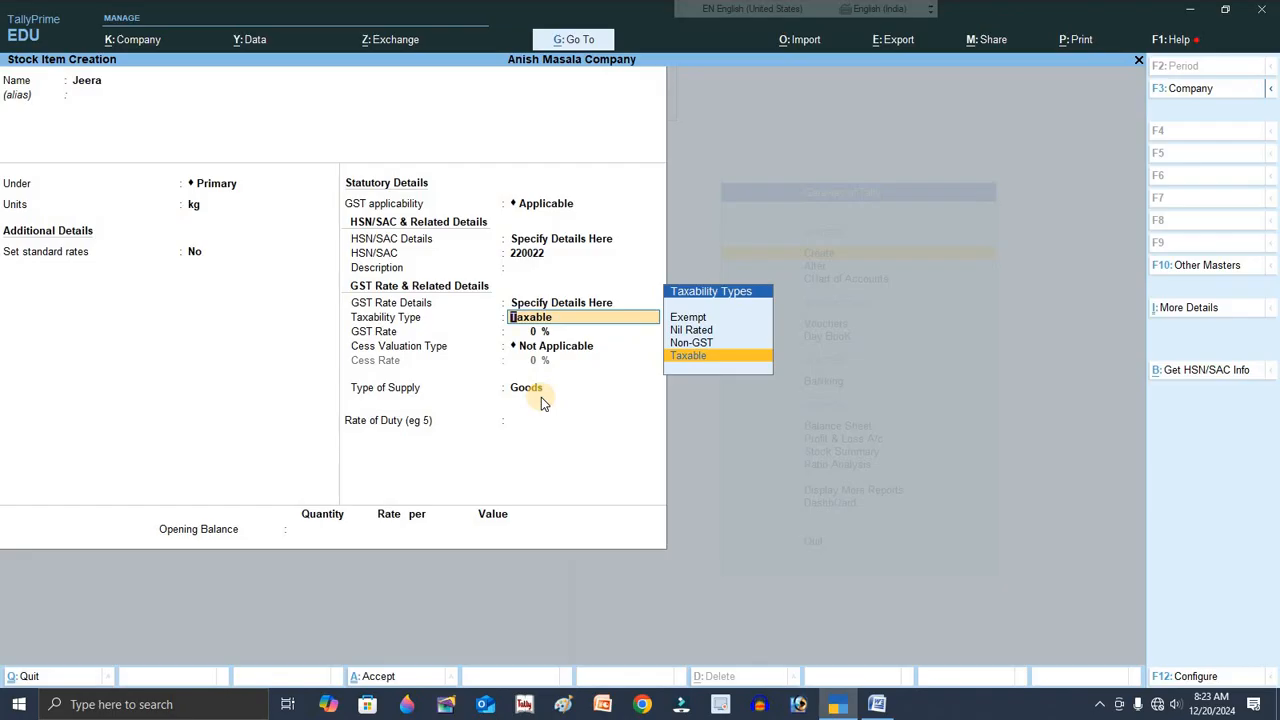
{"action": "key", "text": "Return"}
{"action": "type", "text": "18"}
{"action": "key", "text": "Return"}
{"action": "key", "text": "ctrl+a"}
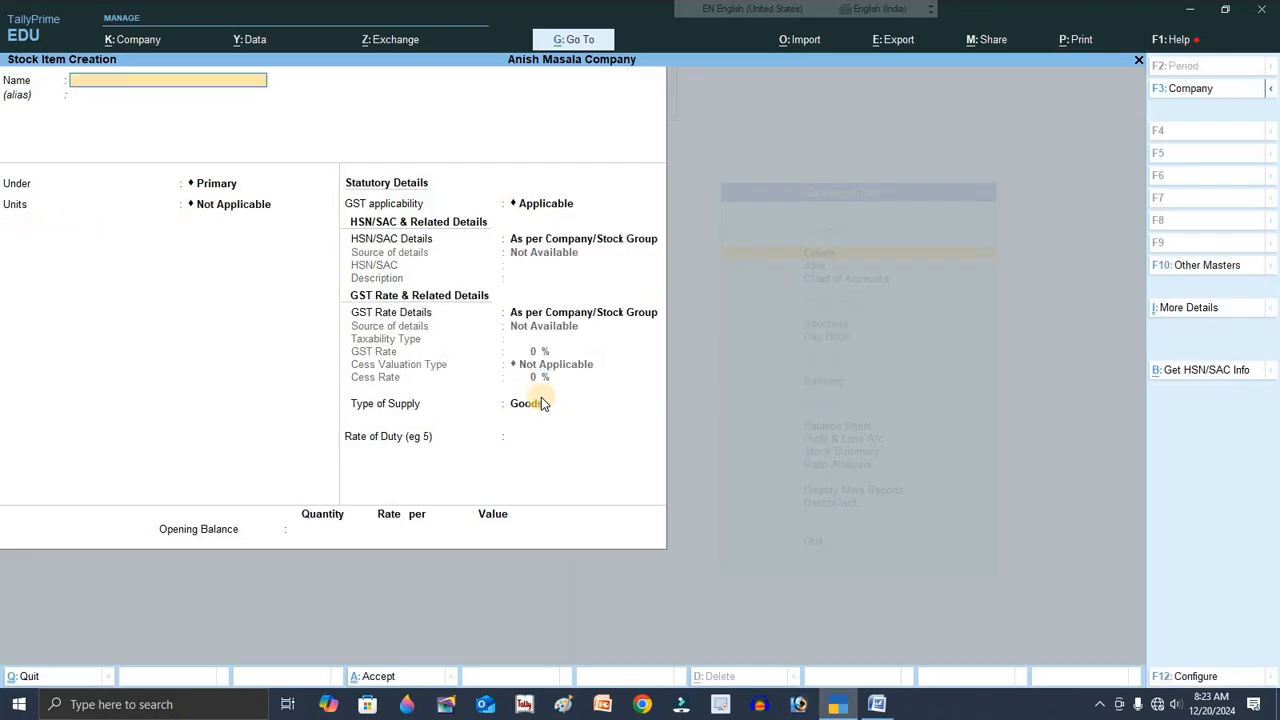
Start creating the stock item "Mirch" under Primary with kg as its unit.
{"action": "key", "text": "alt+Tab"}
{"action": "key", "text": "alt+Tab"}
{"action": "type", "text": "Mirch"}
{"action": "key", "text": "Return"}
{"action": "key", "text": "Return"}
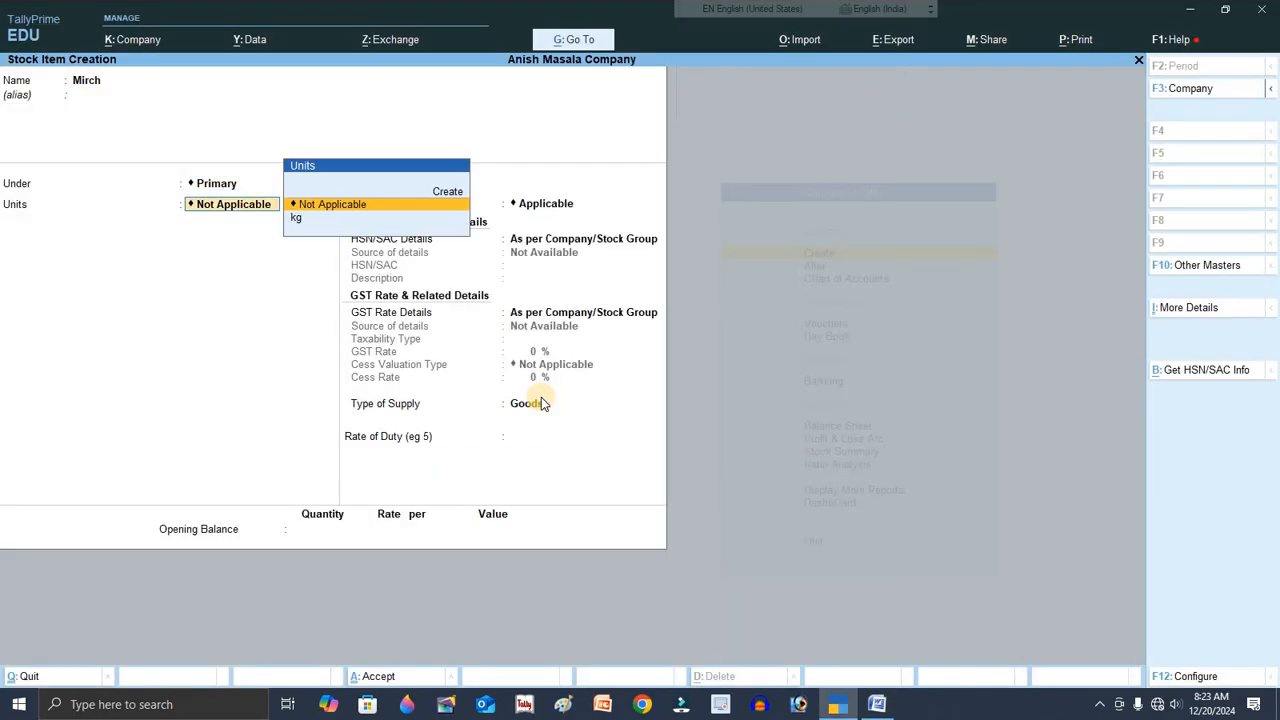
{"action": "key", "text": "Down"}
{"action": "key", "text": "Return"}
Specify the HSN/SAC details directly for Mirch, entering 220022 as the HSN/SAC code.
{"action": "key", "text": "Return"}
{"action": "key", "text": "Return"}
{"action": "key", "text": "Down"}
{"action": "key", "text": "Return"}
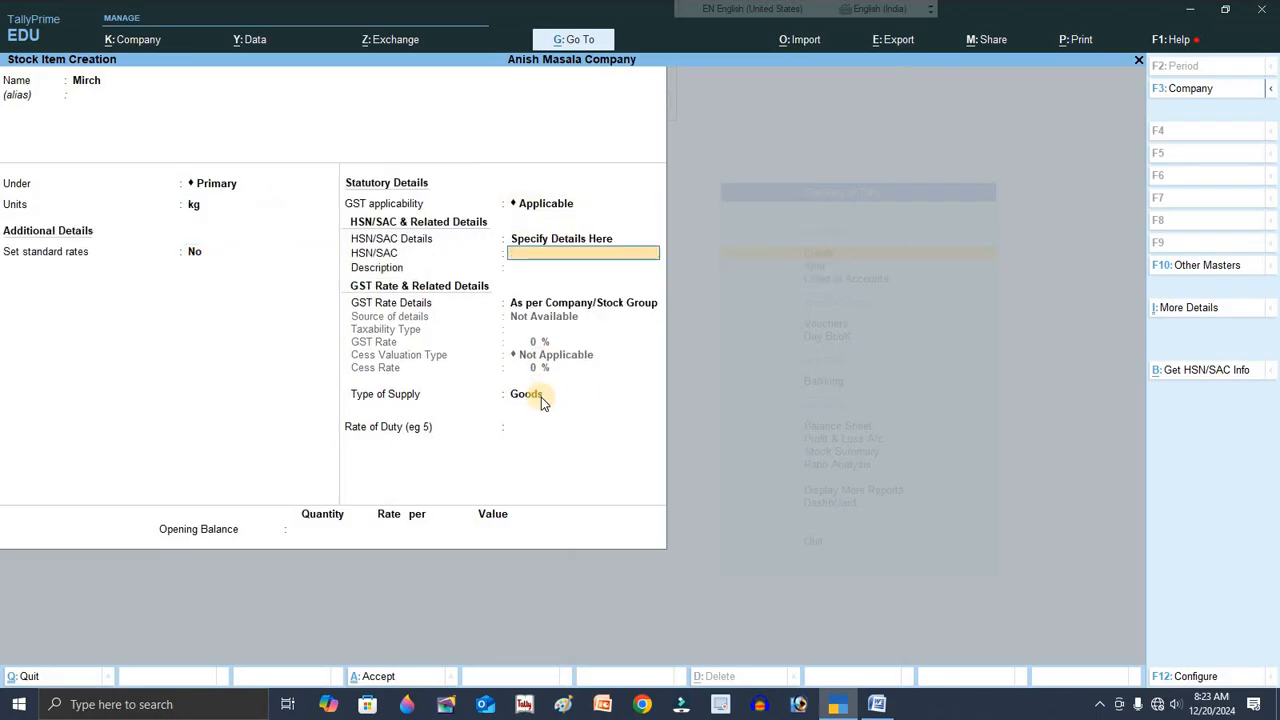
{"action": "type", "text": "220022"}
{"action": "key", "text": "Return"}
{"action": "key", "text": "Return"}
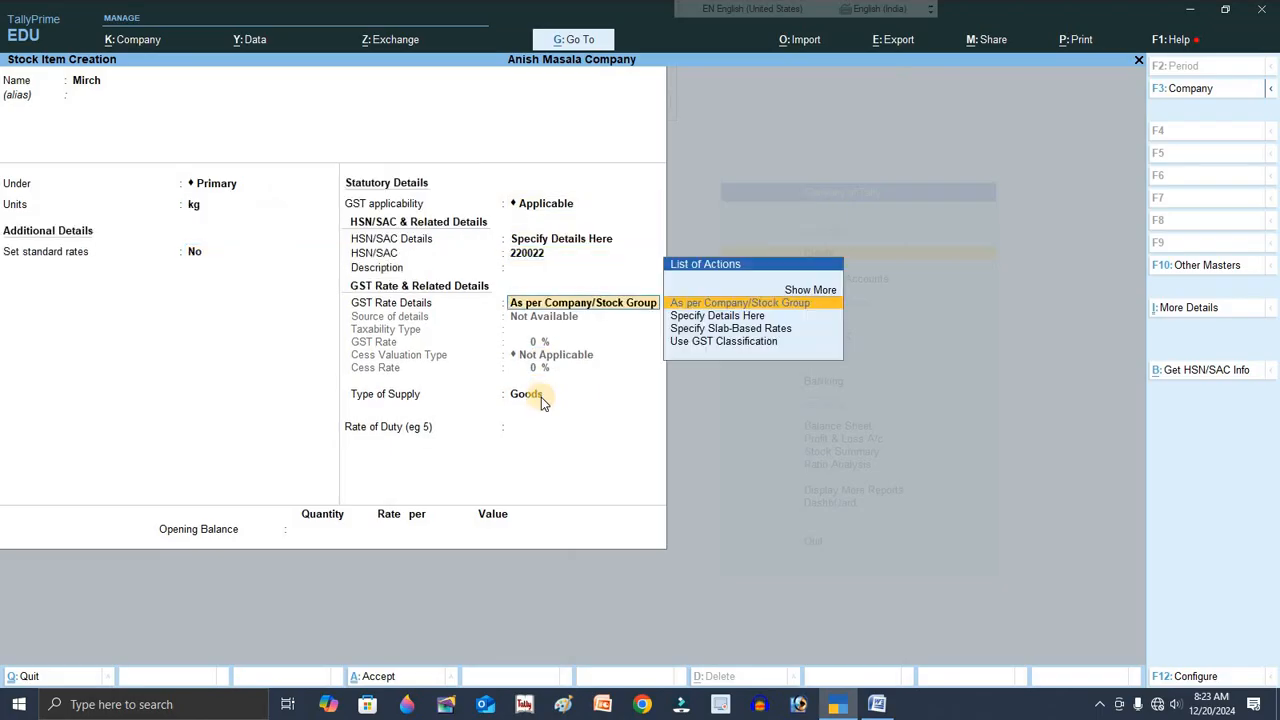
Specify Mirch's GST rate details directly as Taxable at 18% and save the stock item.
{"action": "key", "text": "Down"}
{"action": "key", "text": "Return"}
{"action": "key", "text": "Return"}
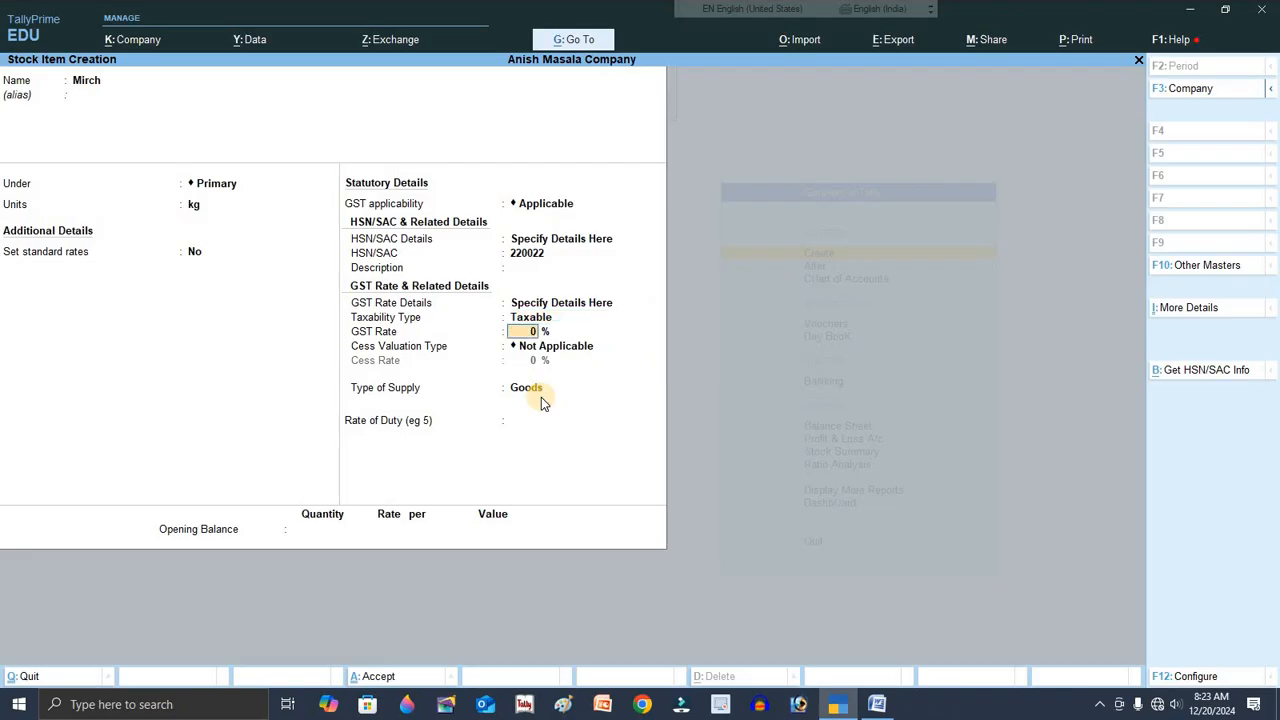
{"action": "type", "text": "18"}
{"action": "key", "text": "Return"}
{"action": "key", "text": "Return"}
{"action": "key", "text": "Return"}
{"action": "key", "text": "Return"}
{"action": "key", "text": "Return"}
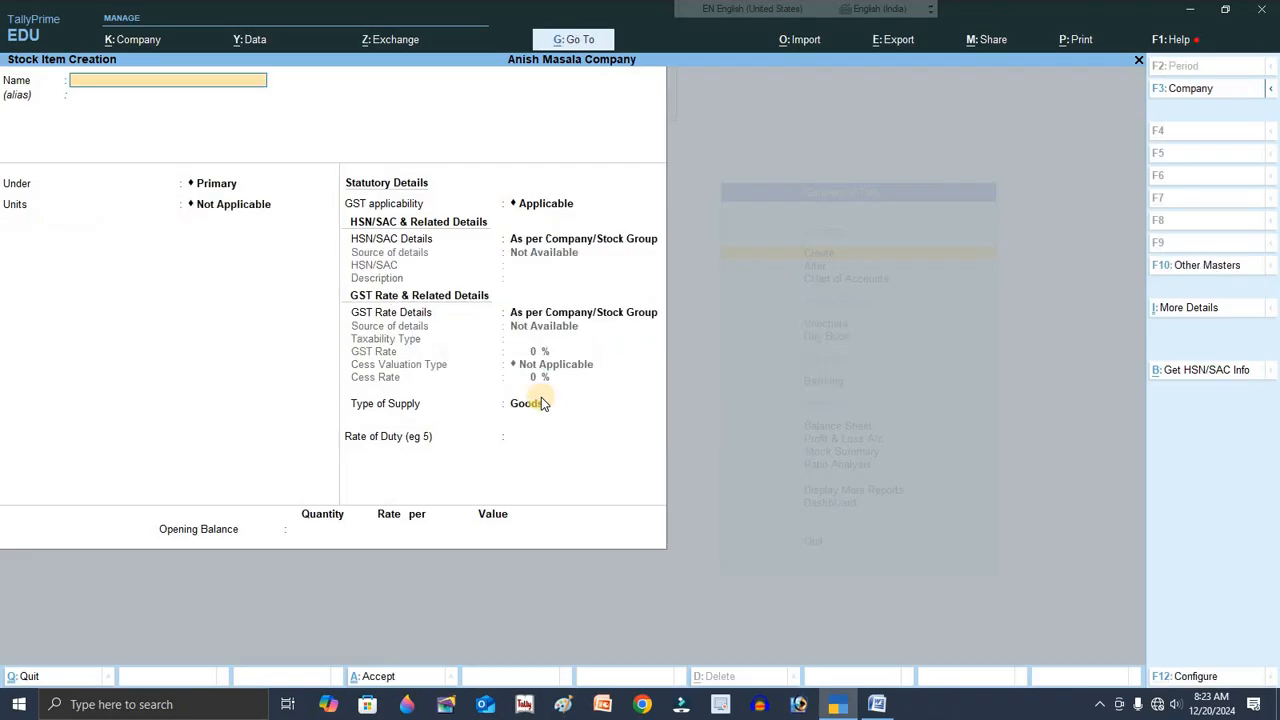
Check the ingredient list in Word, then start creating the stock item "Sonth" in TallyPrime under Primary with kg as its unit.
{"action": "key", "text": "alt+Tab"}
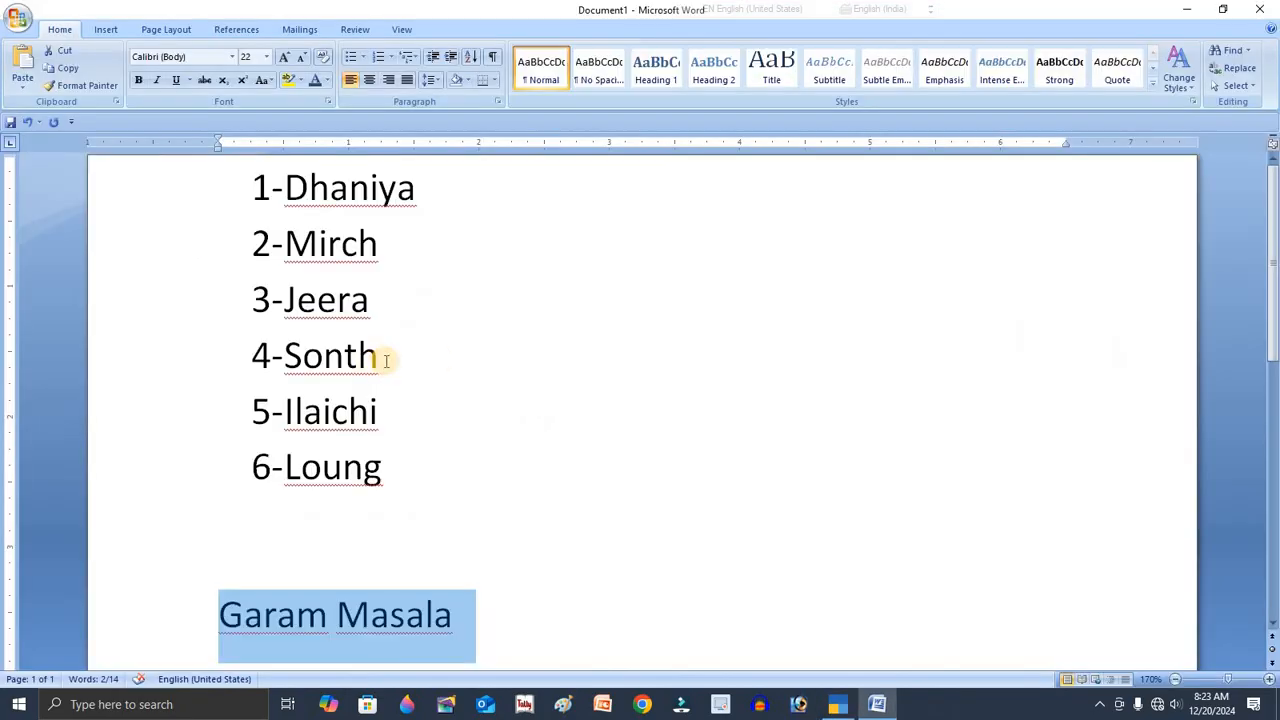
{"action": "key", "text": "alt+Tab"}
{"action": "type", "text": "So"}
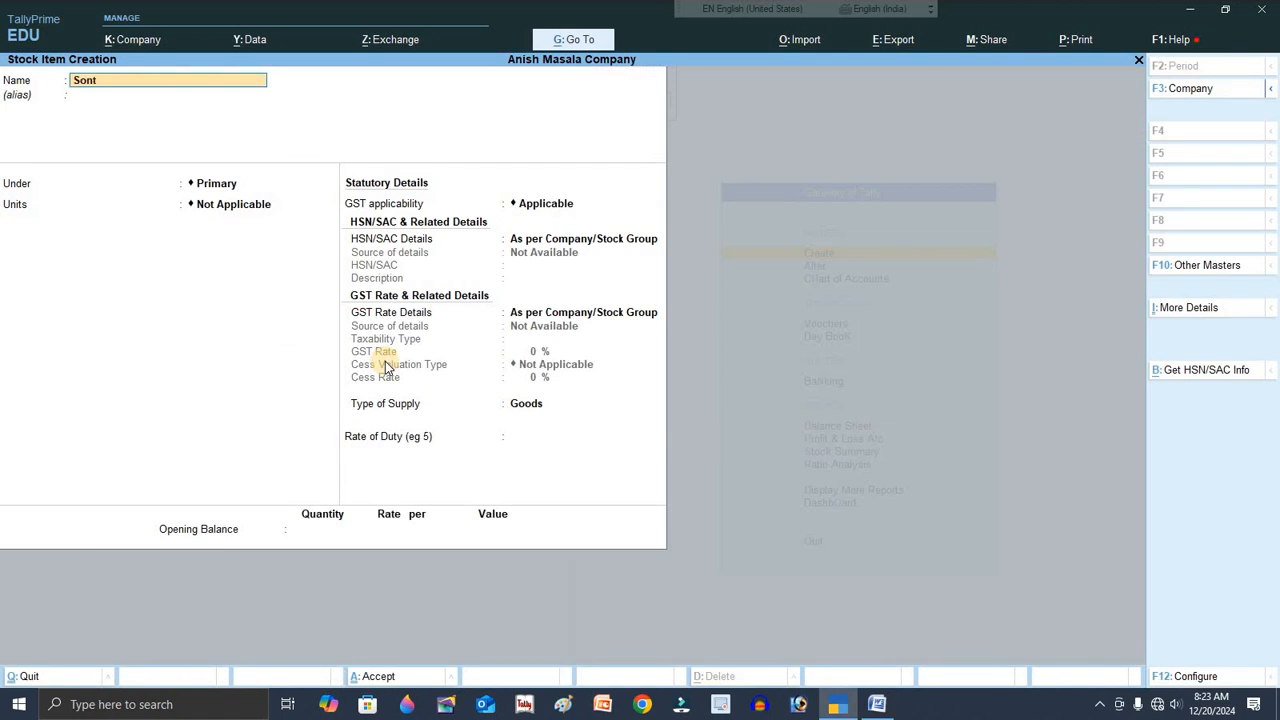
{"action": "key", "text": "Return"}
{"action": "key", "text": "Return"}
{"action": "key", "text": "Return"}
{"action": "key", "text": "Down"}
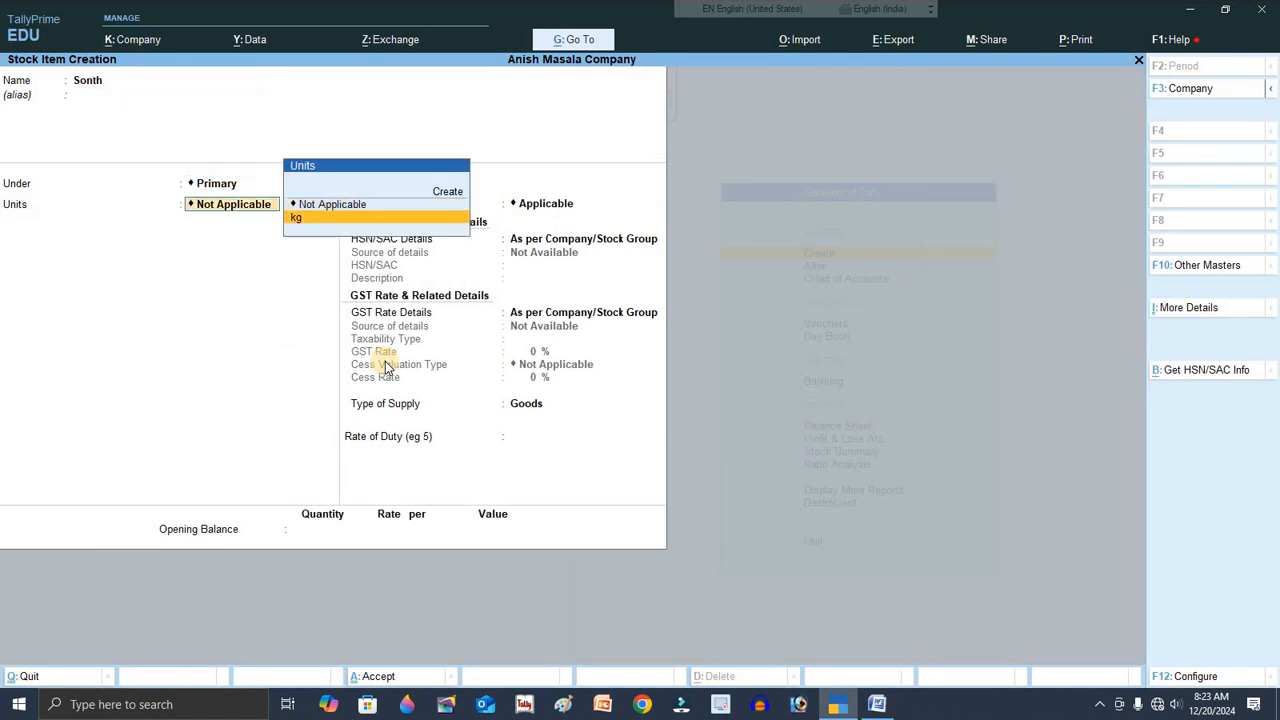
{"action": "key", "text": "Return"}
Specify the HSN/SAC details directly for Sonth, entering 220022 as the HSN/SAC code.
{"action": "key", "text": "Return"}
{"action": "key", "text": "Down"}
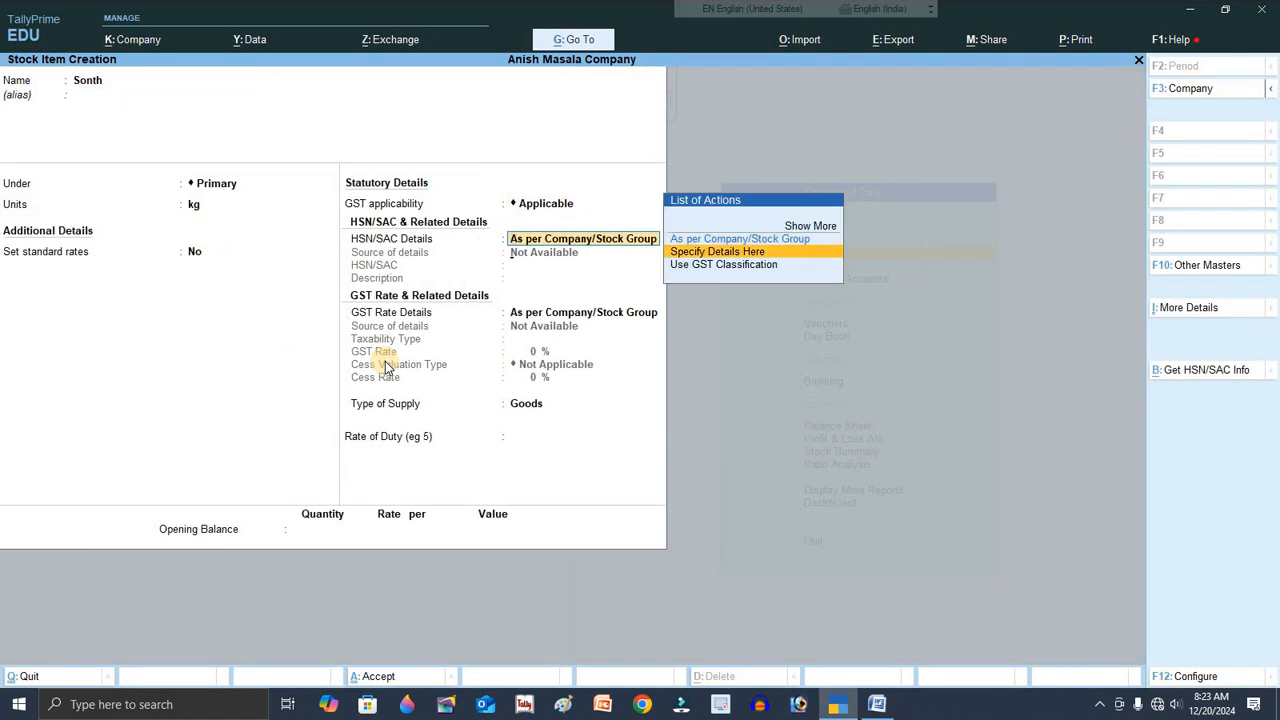
{"action": "key", "text": "Return"}
{"action": "type", "text": "220022"}
{"action": "key", "text": "Return"}
{"action": "key", "text": "Return"}
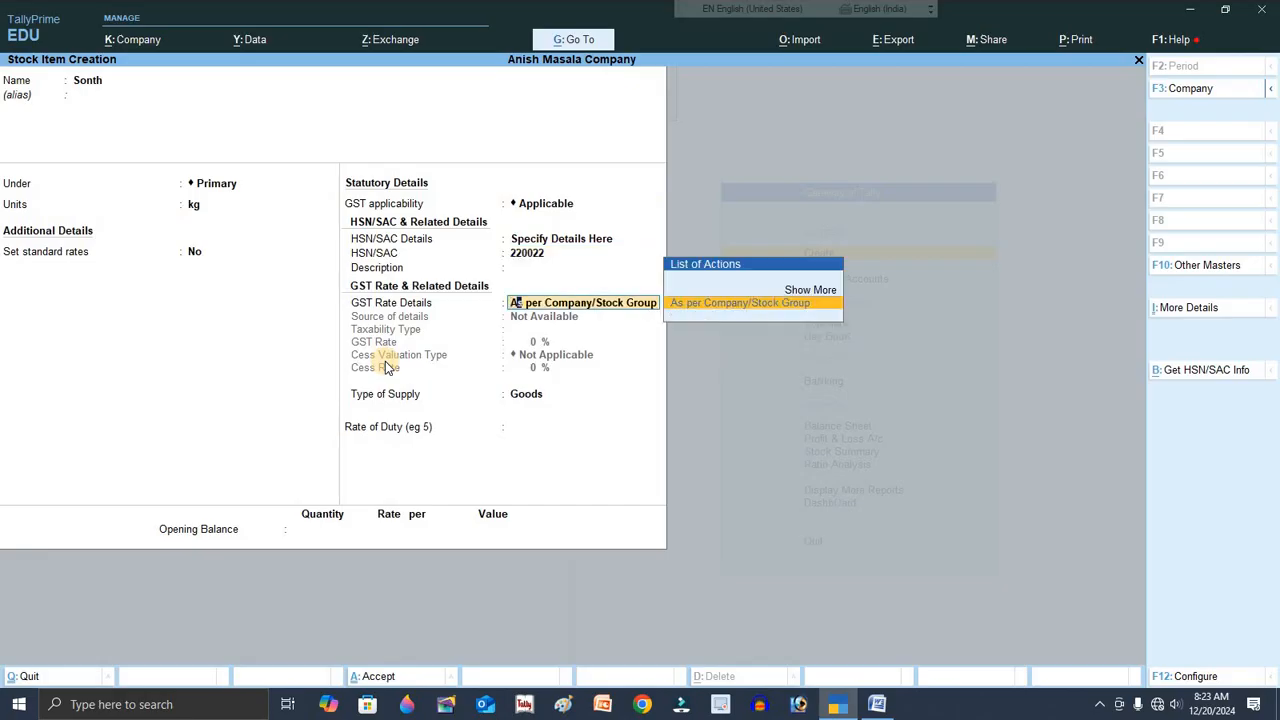
Specify Sonth's GST rate details directly as Taxable at 18% and save the stock item.
{"action": "key", "text": "Up"}
{"action": "key", "text": "Return"}
{"action": "key", "text": "Down"}
{"action": "key", "text": "Down"}
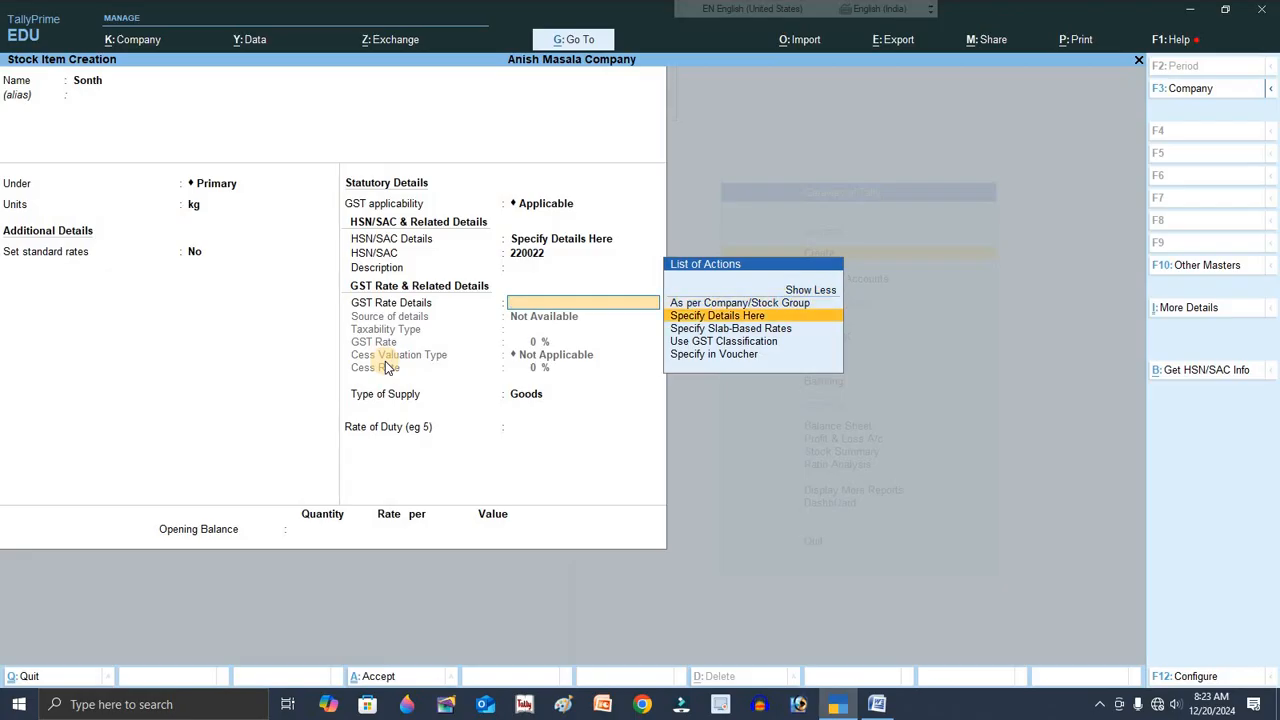
{"action": "key", "text": "Return"}
{"action": "key", "text": "Return"}
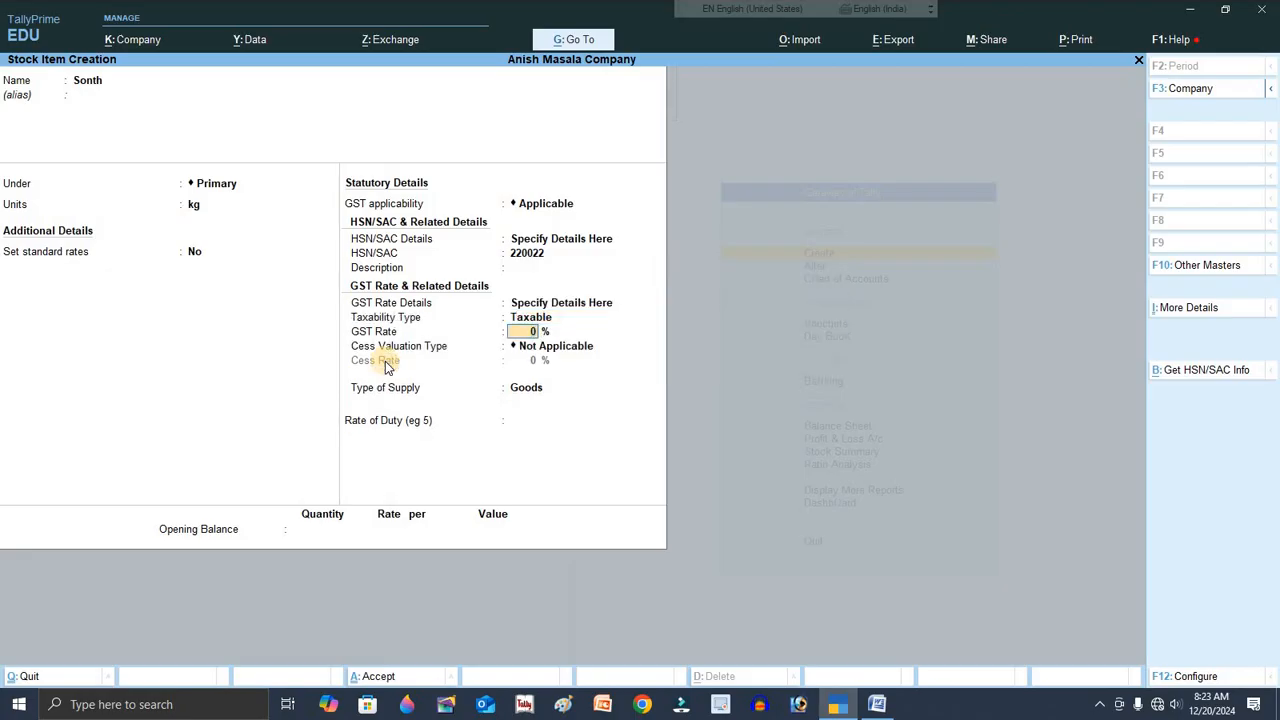
{"action": "type", "text": "18"}
{"action": "key", "text": "Return"}
{"action": "key", "text": "Return"}
{"action": "key", "text": "Return"}
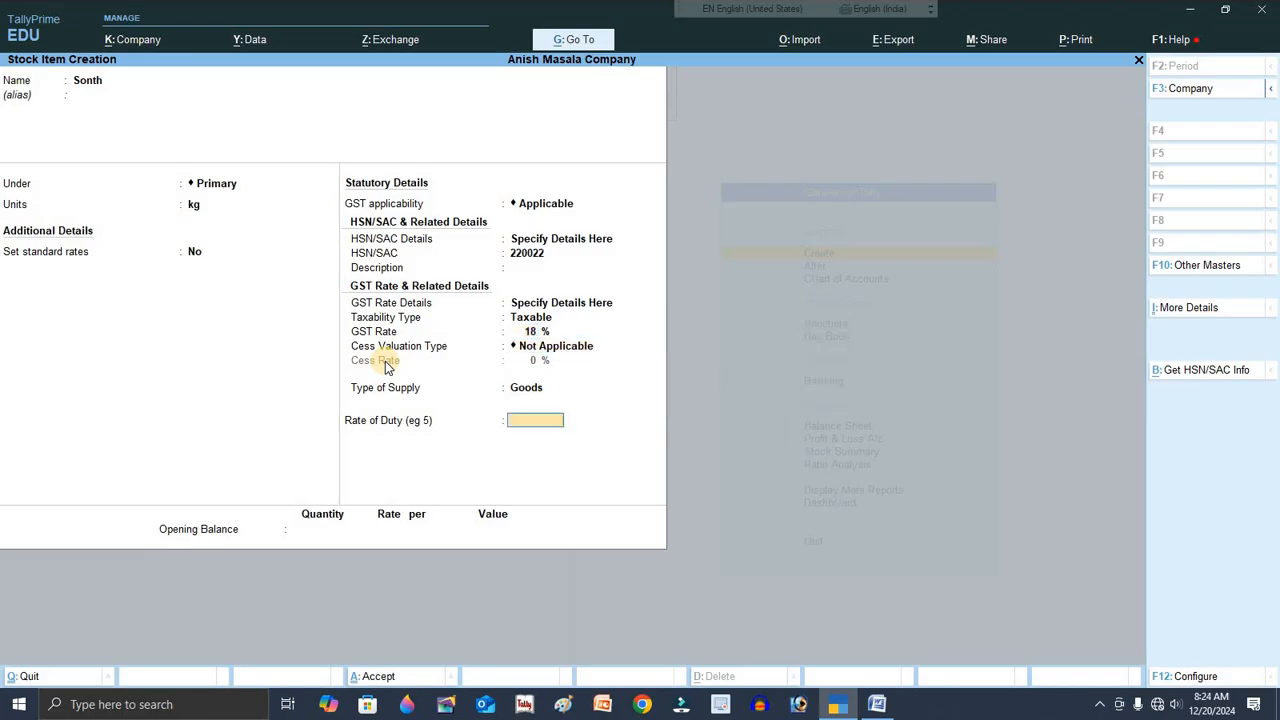
{"action": "key", "text": "Return"}
{"action": "key", "text": "Return"}
Start creating the stock item "Loung" and begin a new stock group as its parent.
{"action": "key", "text": "alt+Tab"}
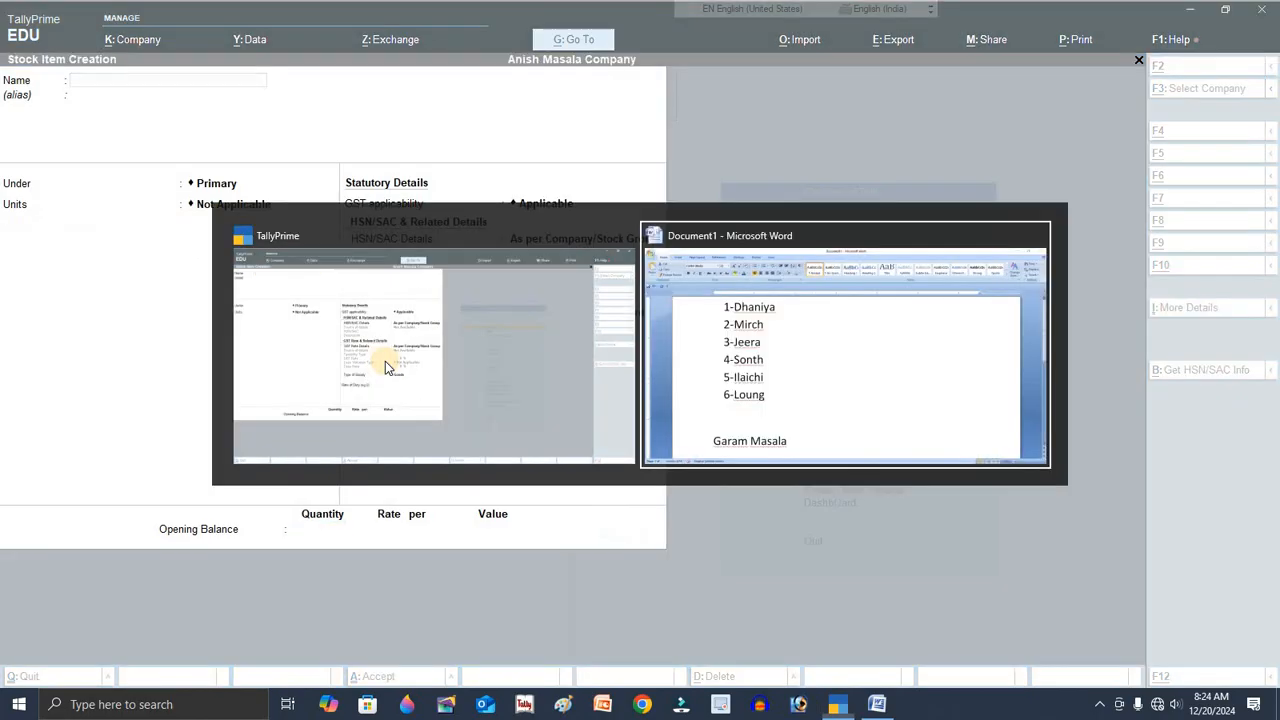
{"action": "key", "text": "alt+Tab"}
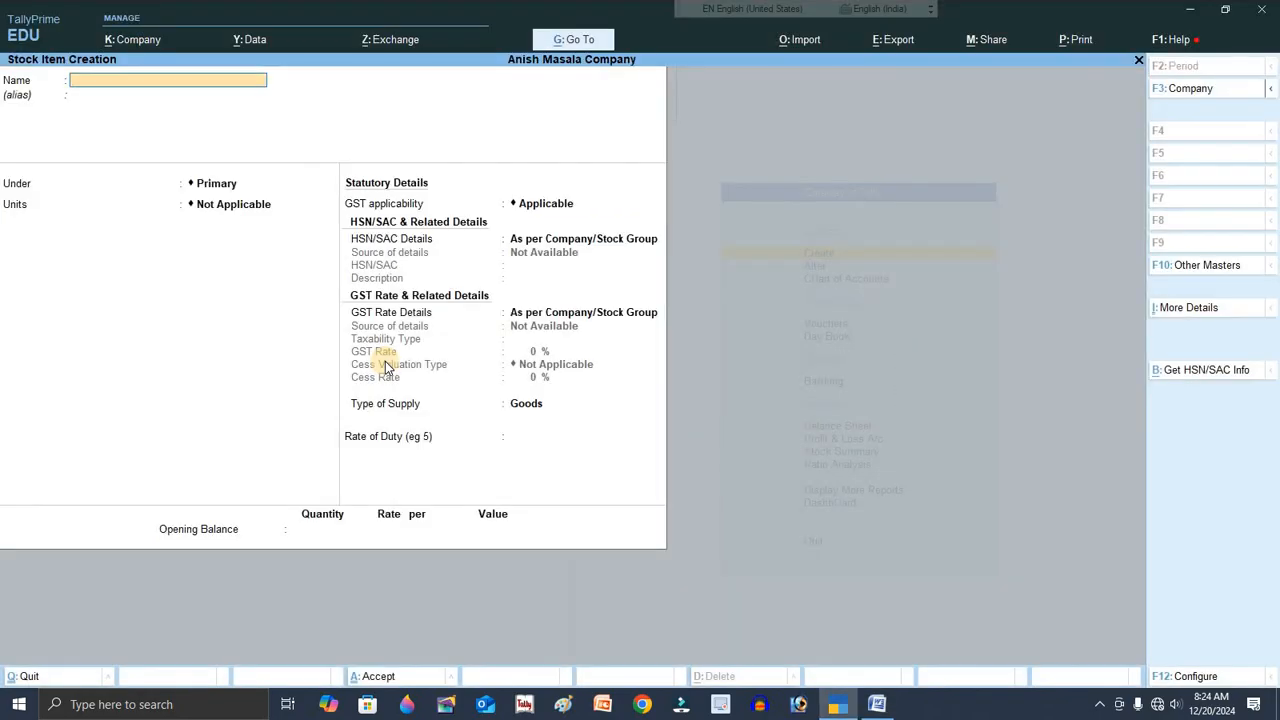
{"action": "type", "text": "Loung"}
{"action": "key", "text": "Return"}
{"action": "key", "text": "Up"}
{"action": "key", "text": "Return"}
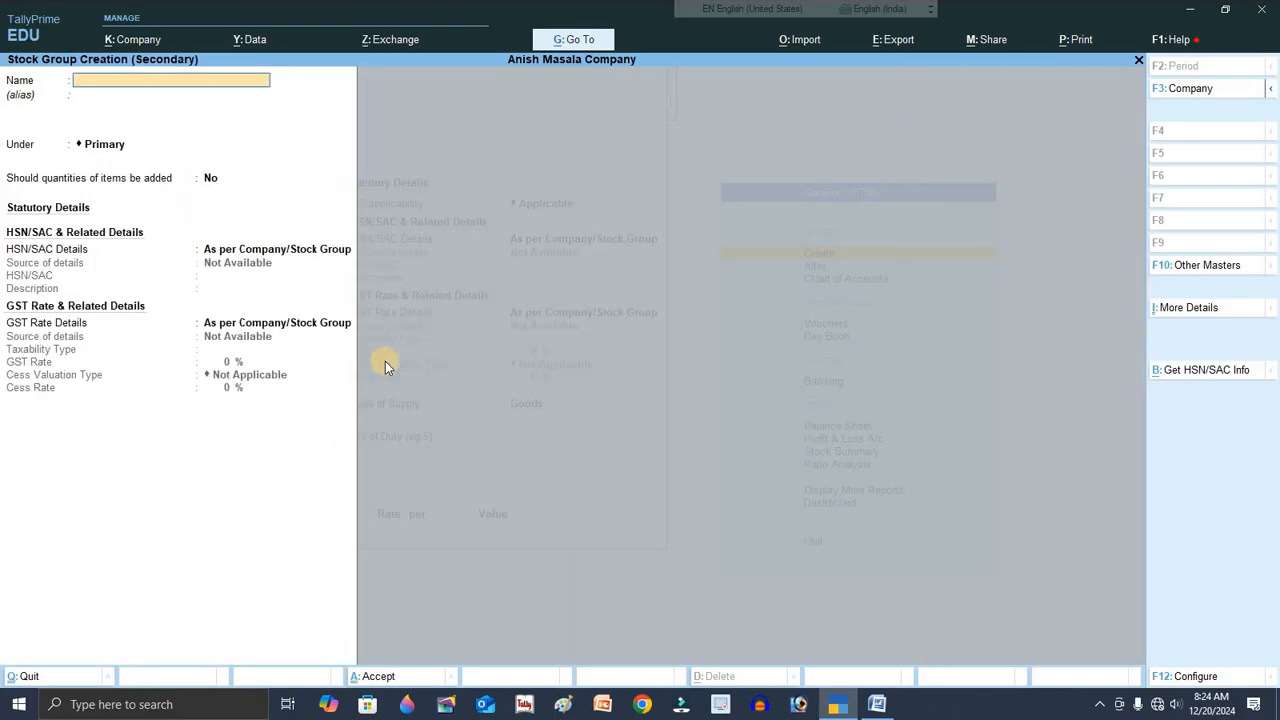
Name the new stock group "18%" under Primary and specify 220022 directly as its HSN/SAC code.
{"action": "type", "text": "18%"}
{"action": "key", "text": "Return"}
{"action": "key", "text": "Return"}
{"action": "key", "text": "Return"}
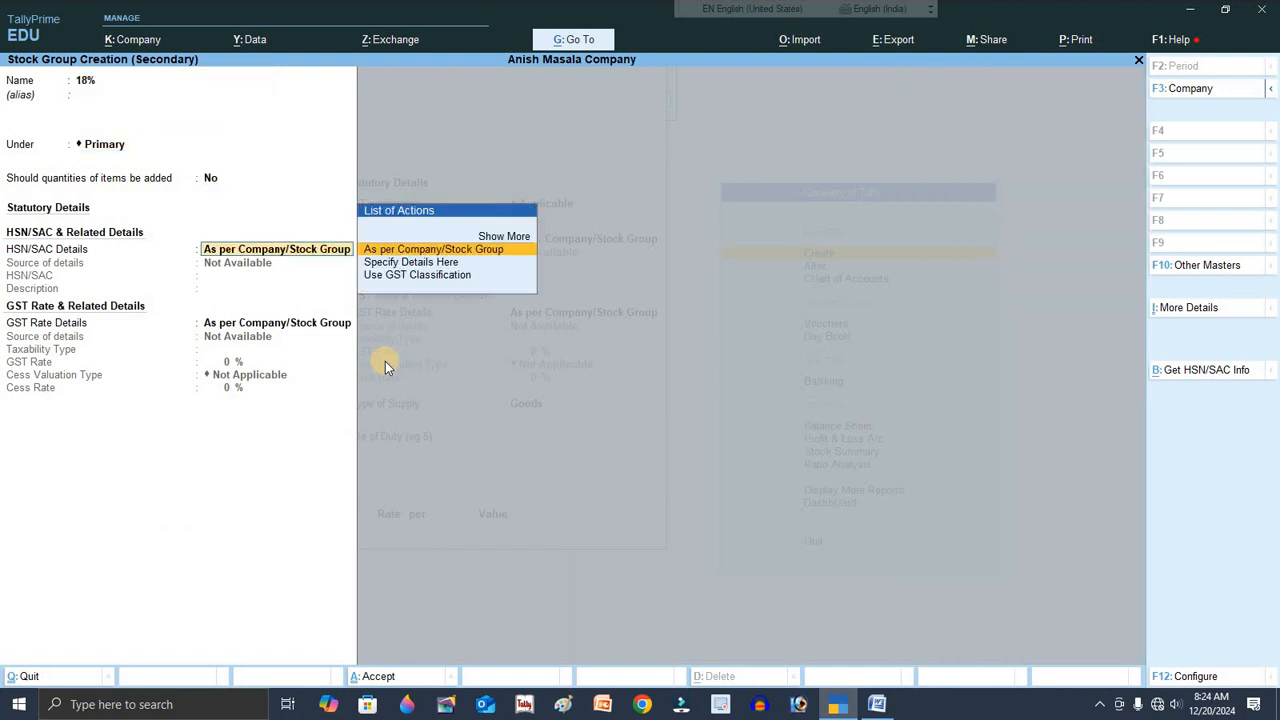
{"action": "key", "text": "Down"}
{"action": "key", "text": "Return"}
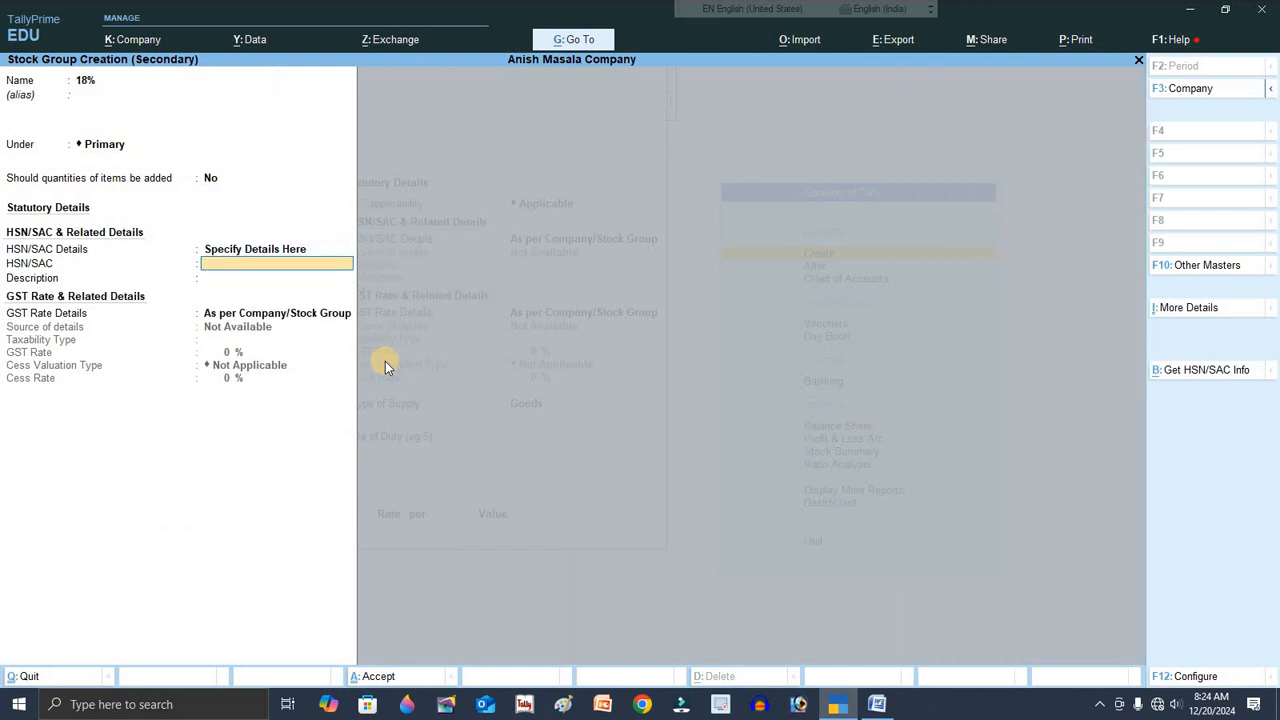
{"action": "type", "text": "220022"}
{"action": "key", "text": "Return"}
{"action": "key", "text": "Return"}
Specify the stock group's GST rate details directly as Taxable at 12% and save the group as Loung's parent.
{"action": "key", "text": "Down"}
{"action": "key", "text": "Return"}
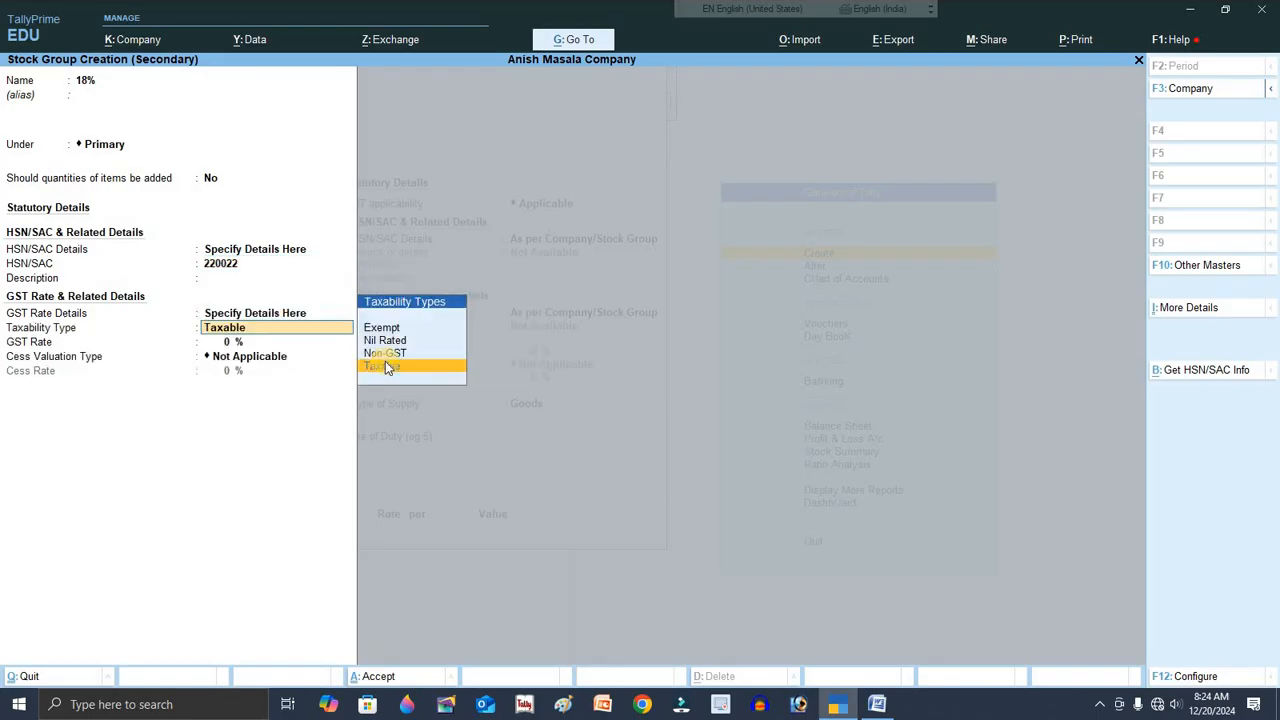
{"action": "key", "text": "Return"}
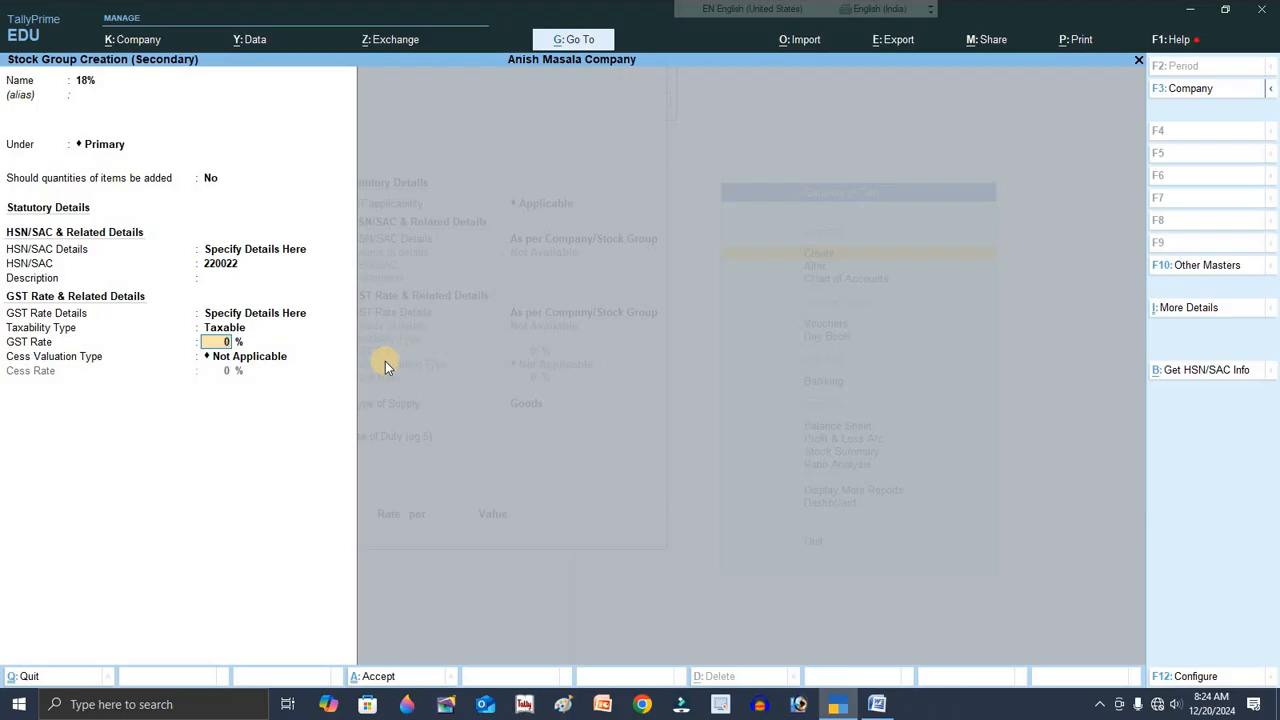
{"action": "type", "text": "12"}
{"action": "key", "text": "Return"}
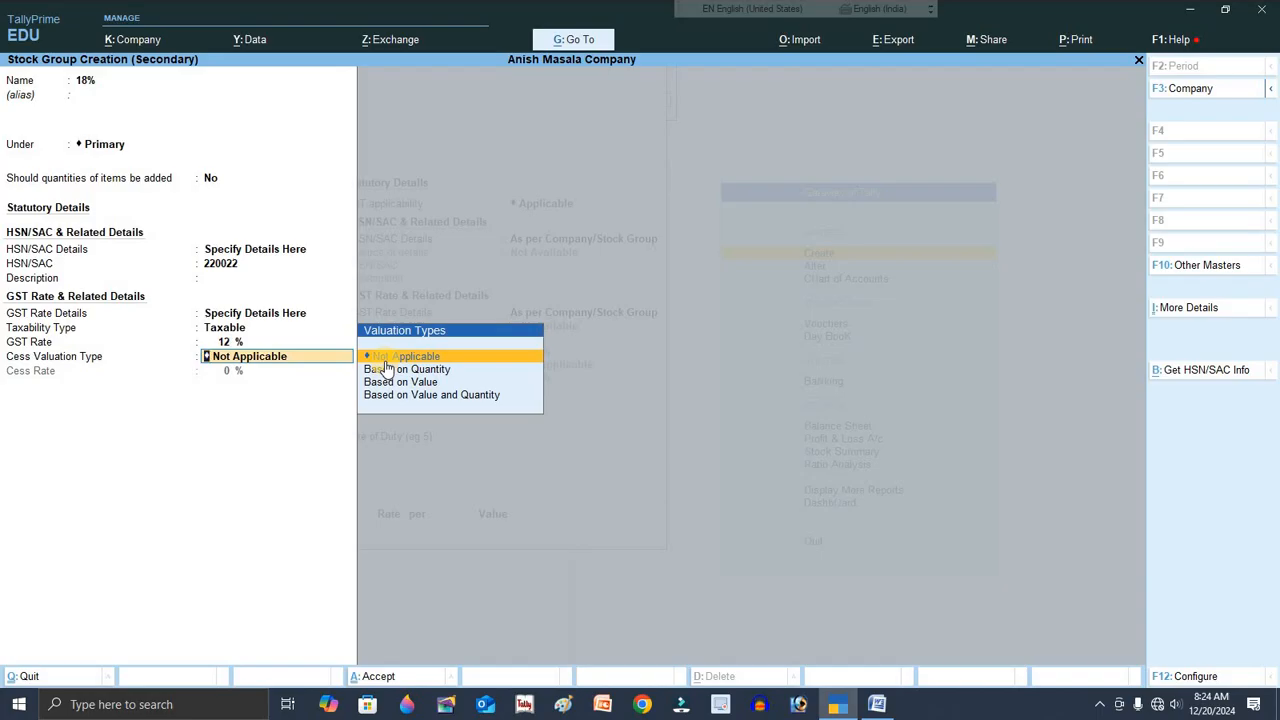
{"action": "key", "text": "BackSpace"}
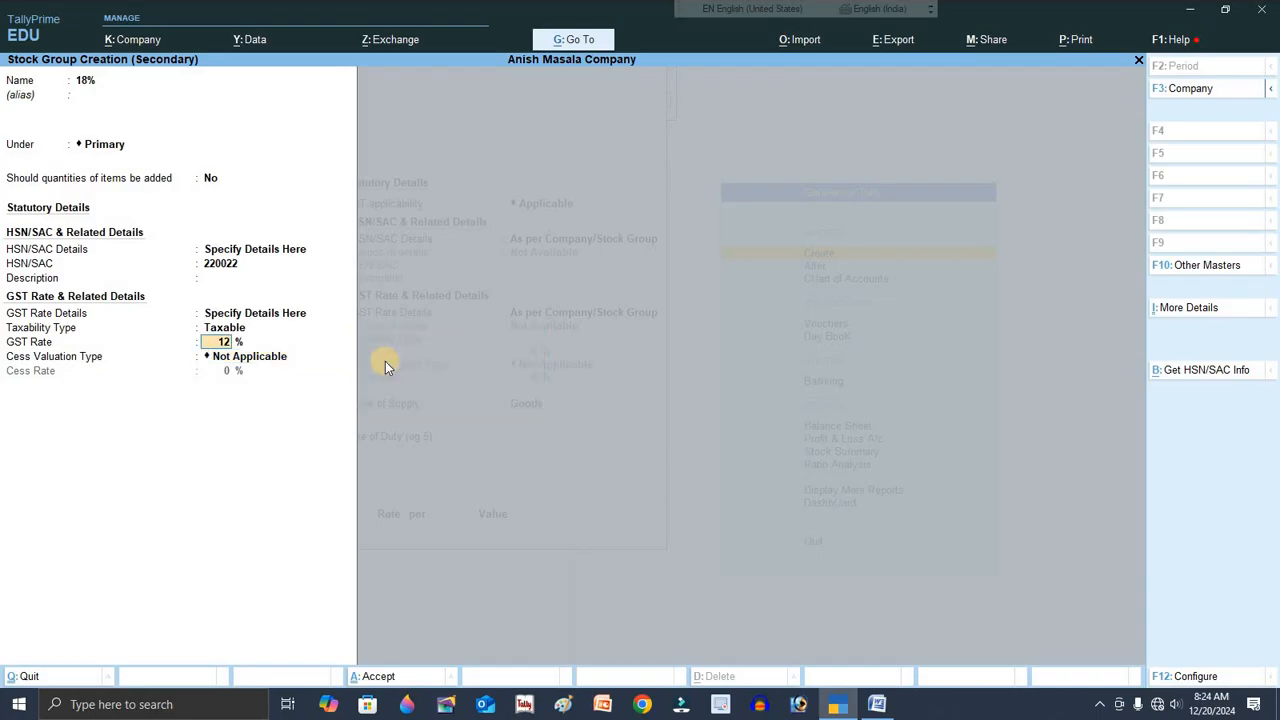
{"action": "key", "text": "Return"}
{"action": "key", "text": "Return"}
{"action": "key", "text": "Return"}
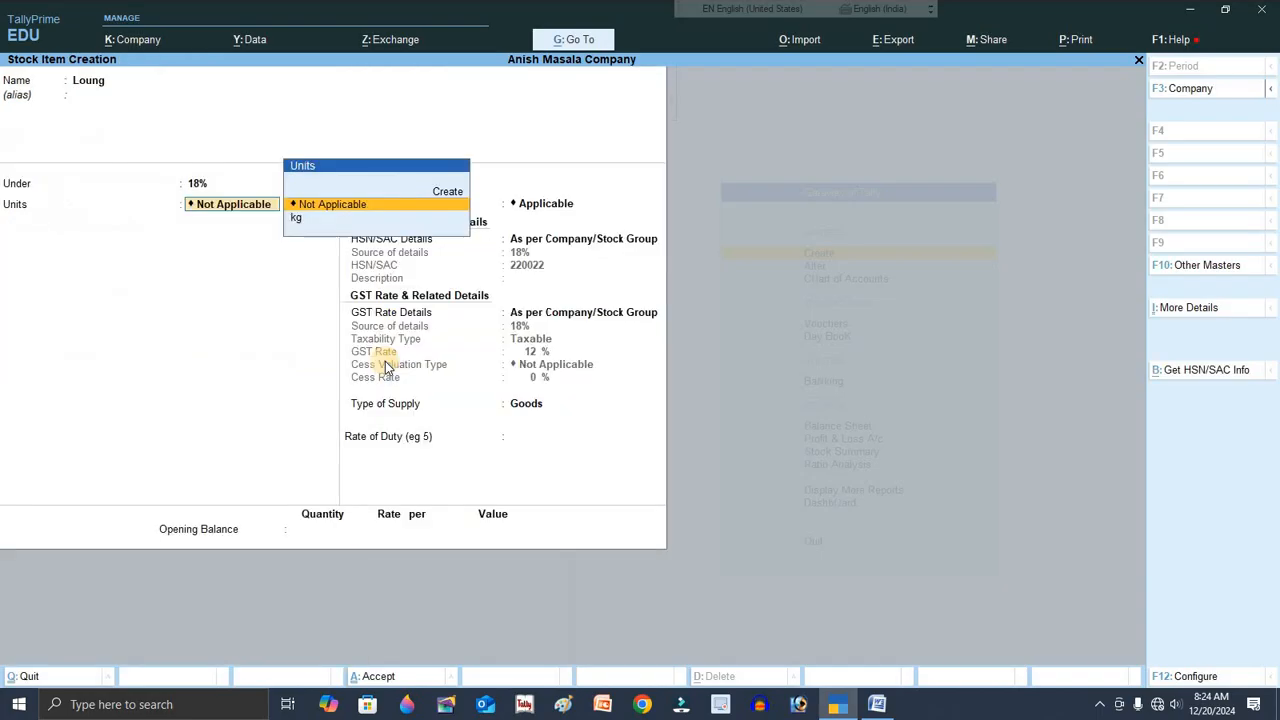
Keep Loung's unit as Not Applicable and save the stock item with its GST details taken from the stock group.
{"action": "key", "text": "Return"}
{"action": "key", "text": "Return"}
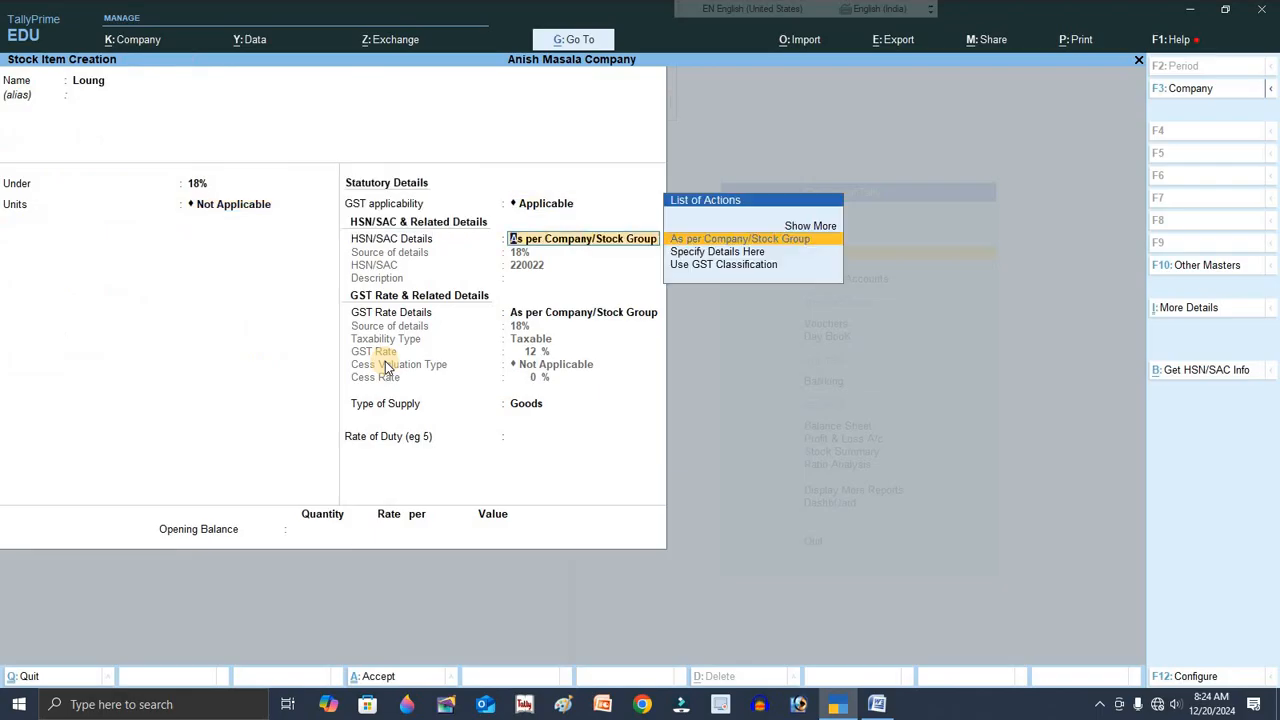
{"action": "key", "text": "ctrl+a"}
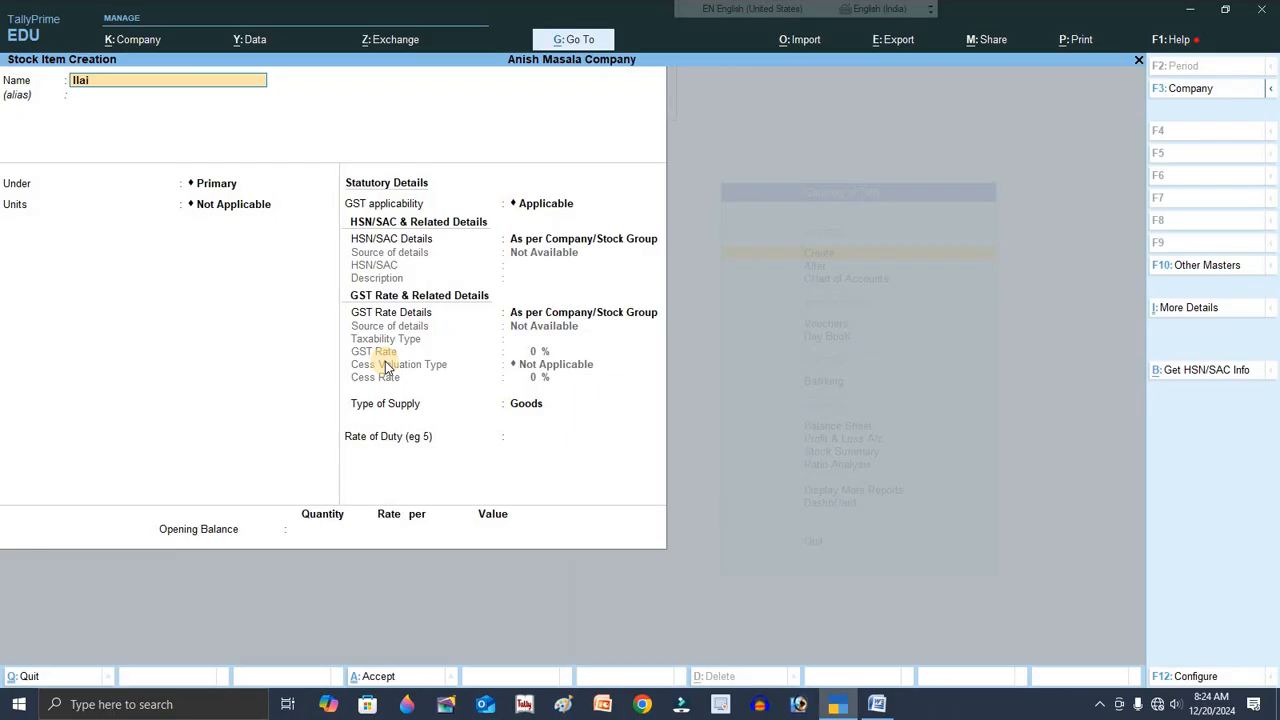
Create the stock item "Ilaichi" under the 18% group with kg as its unit, then leave stock item creation.
{"action": "type", "text": "Ilaichi"}
{"action": "key", "text": "Return"}
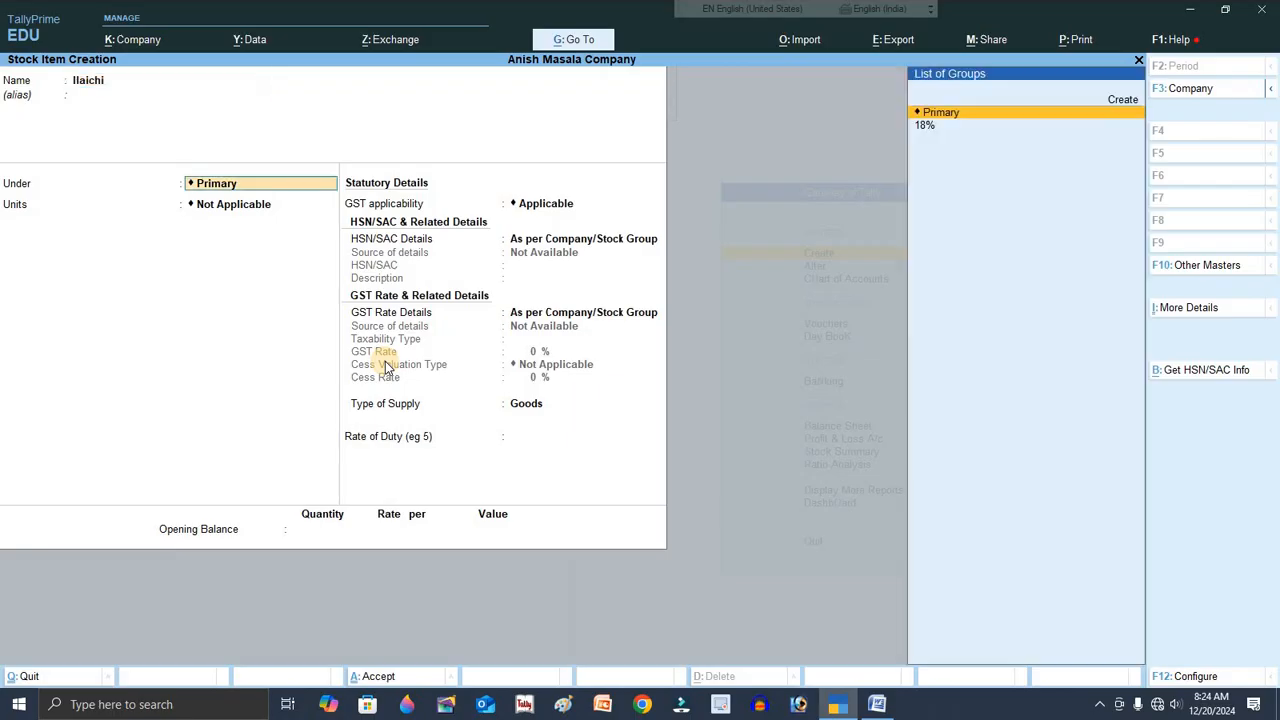
{"action": "key", "text": "Down"}
{"action": "key", "text": "Return"}
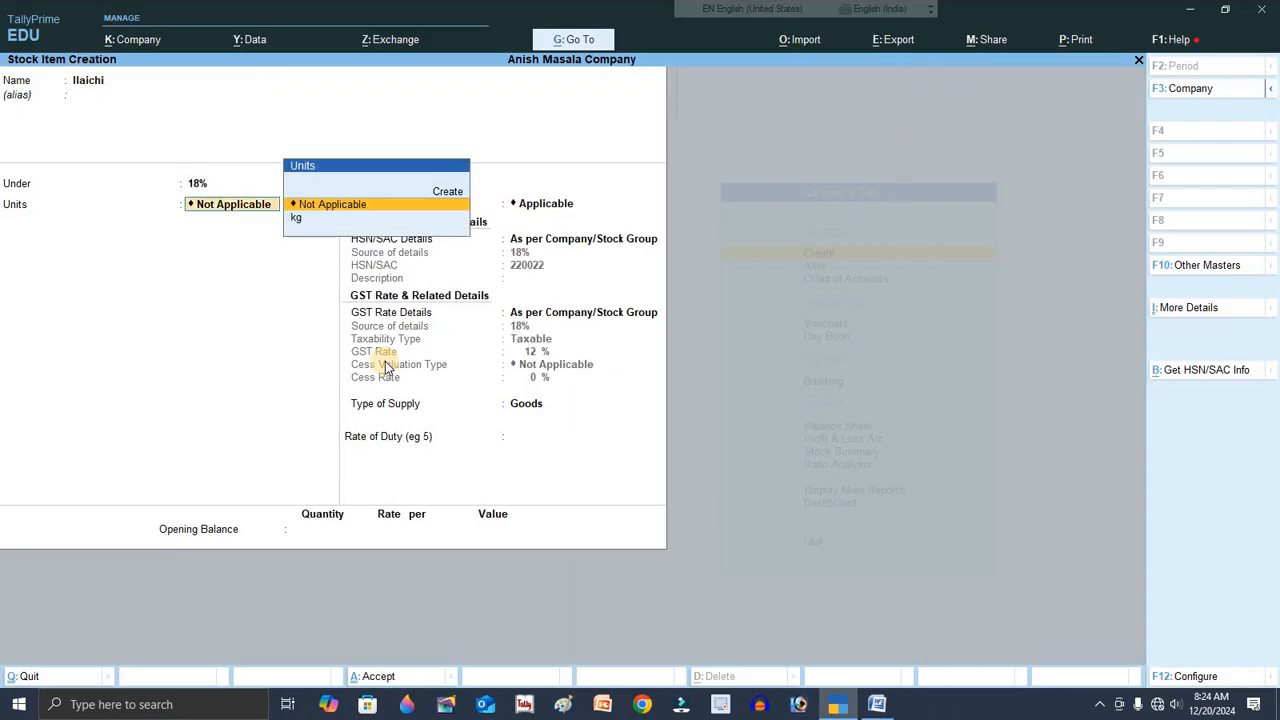
{"action": "key", "text": "Down"}
{"action": "key", "text": "Return"}
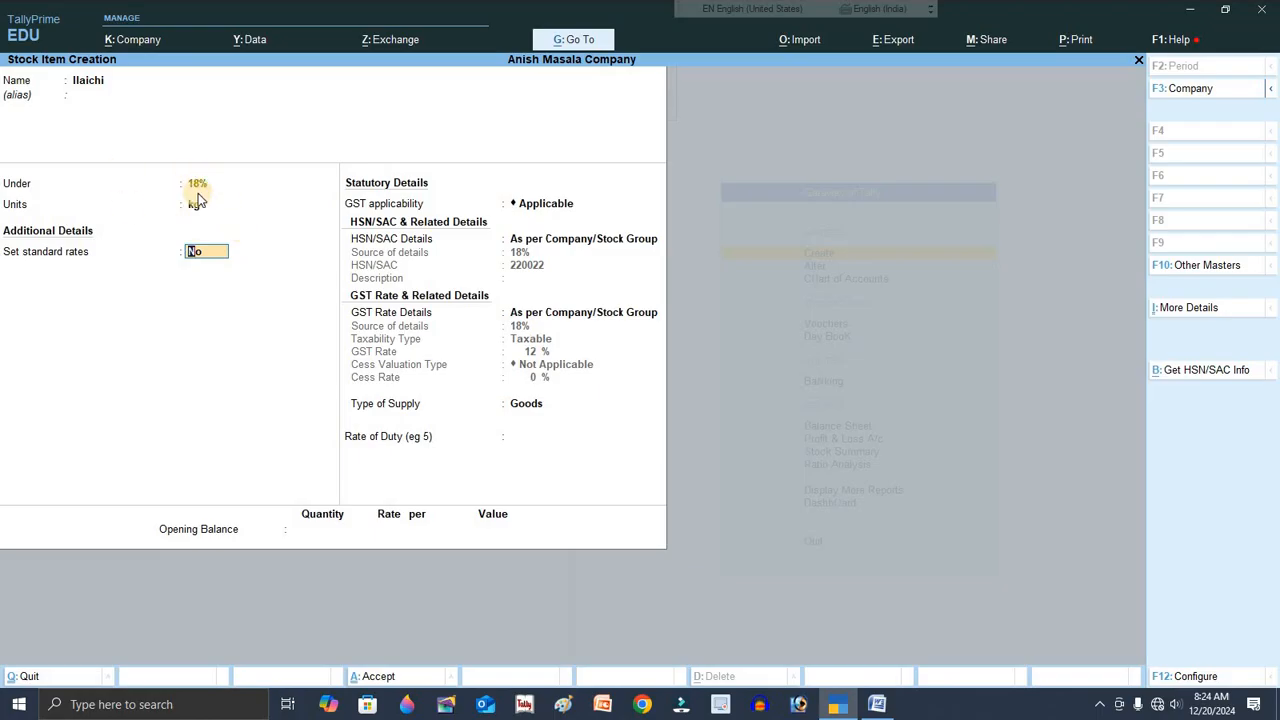
{"action": "key", "text": "ctrl"}
{"action": "key", "text": "ctrl+a"}
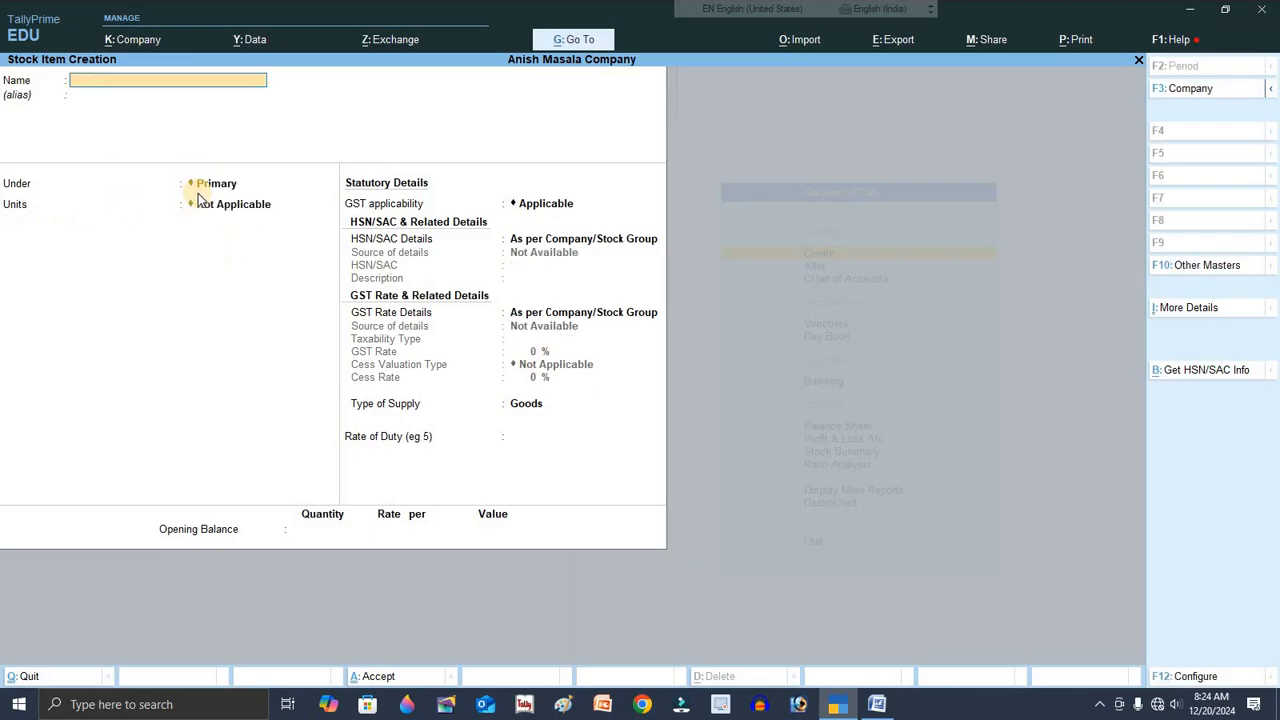
{"action": "key", "text": "Escape"}
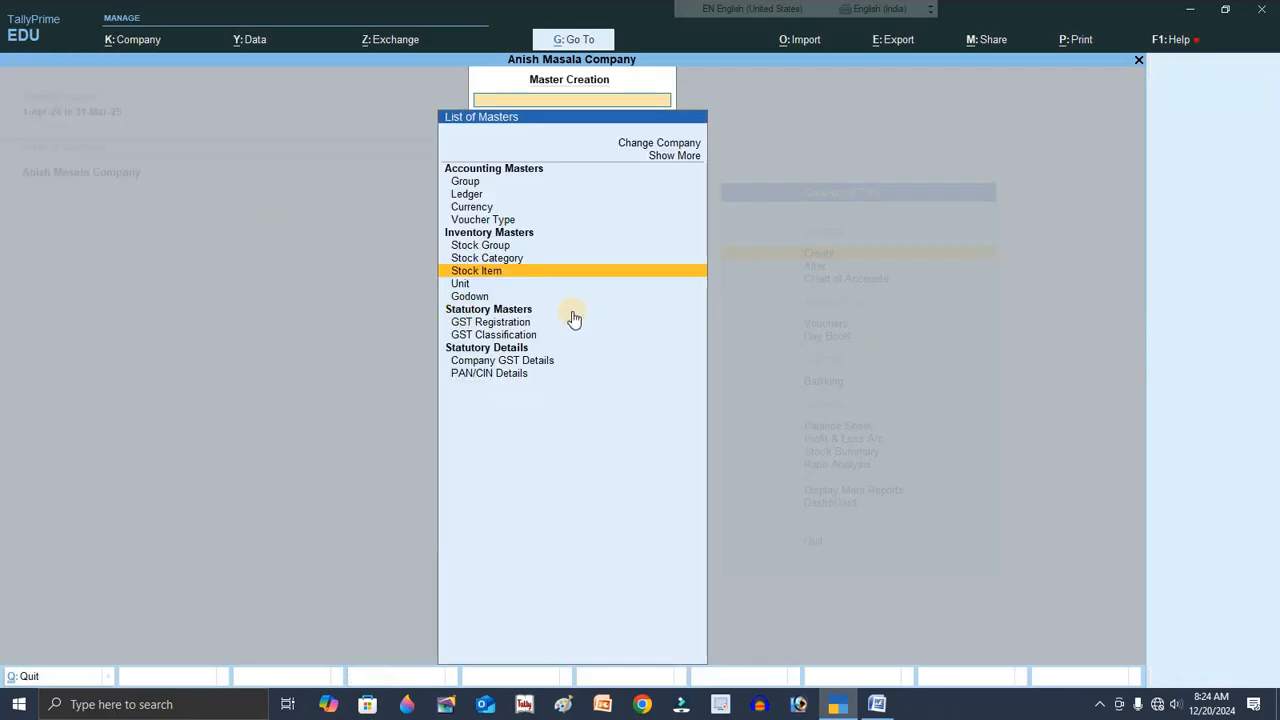
Start a new stock item and name it "Garam Masala".
{"action": "key", "text": "Return"}
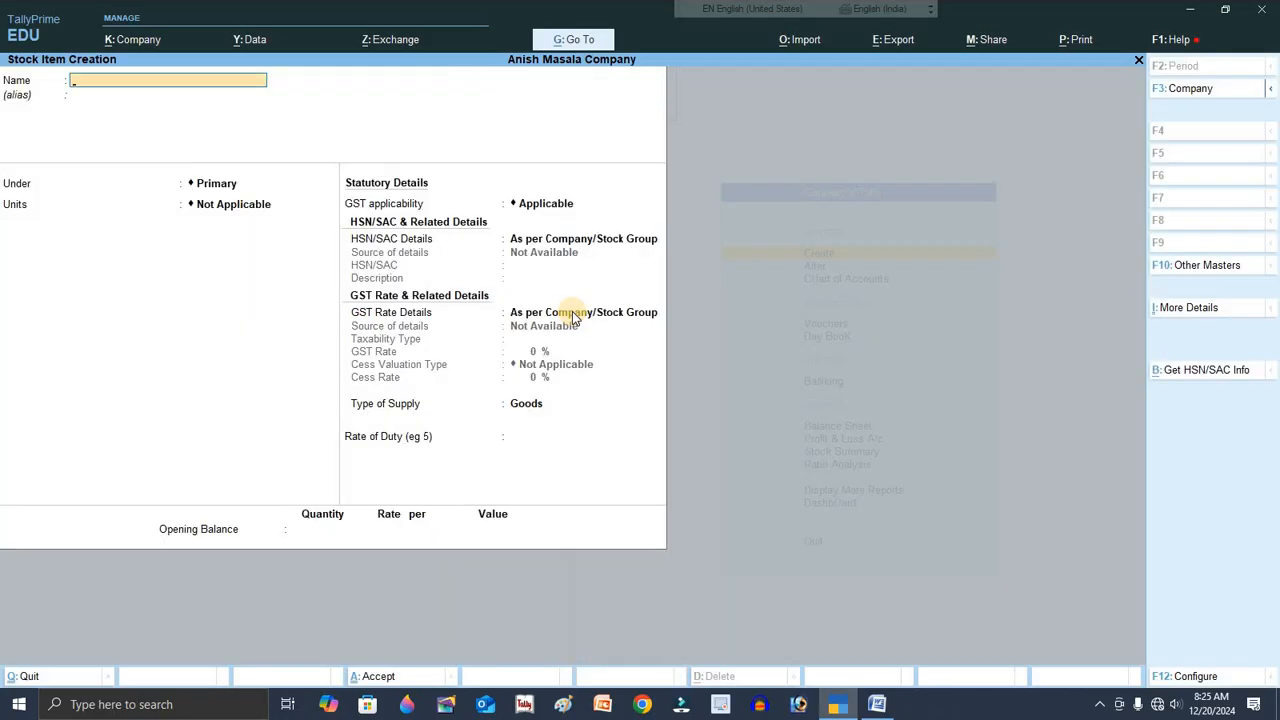
{"action": "type", "text": "Masala"}
{"action": "key", "text": "Return"}
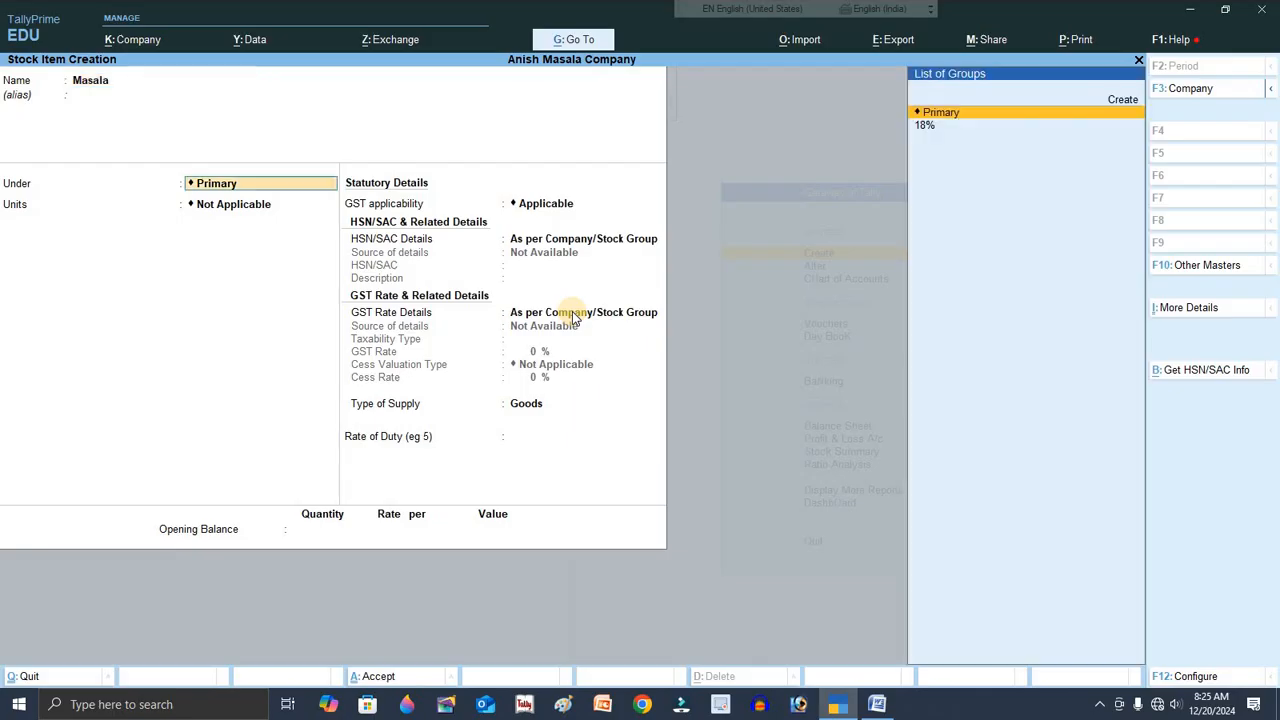
{"action": "key", "text": "Up"}
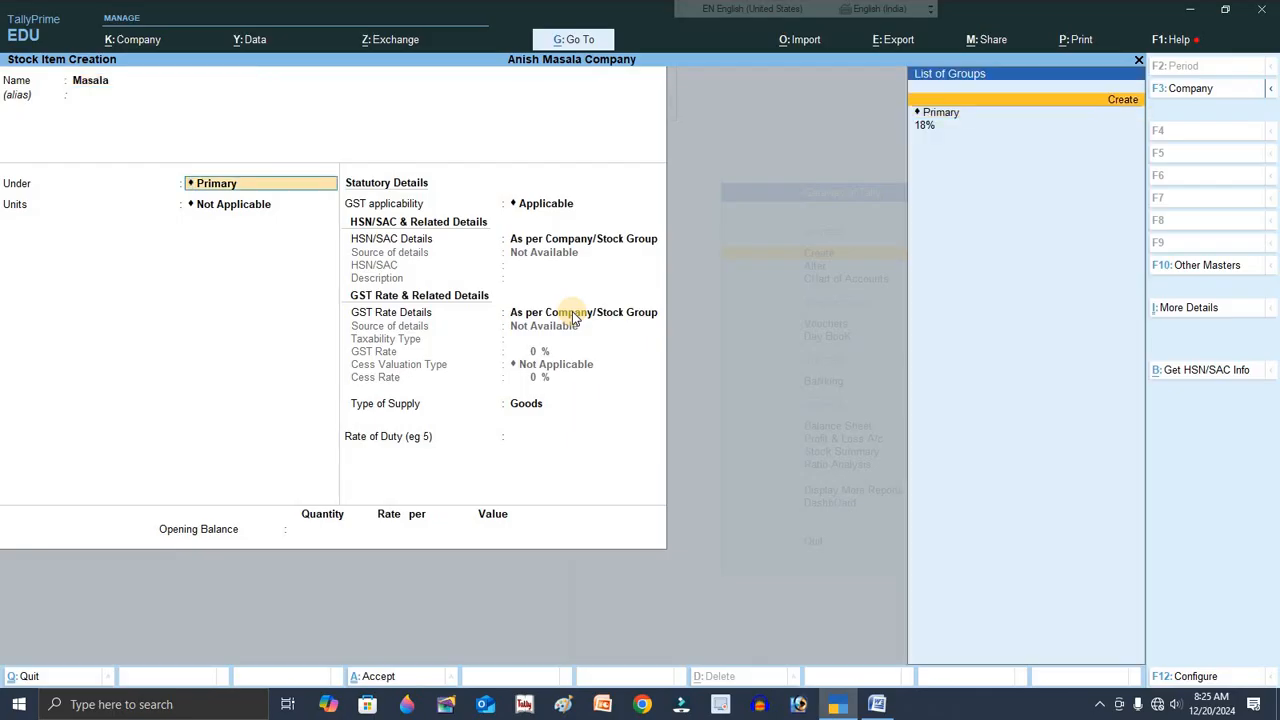
{"action": "key", "text": "BackSpace"}
{"action": "key", "text": "BackSpace"}
{"action": "type", "text": "Gara"}
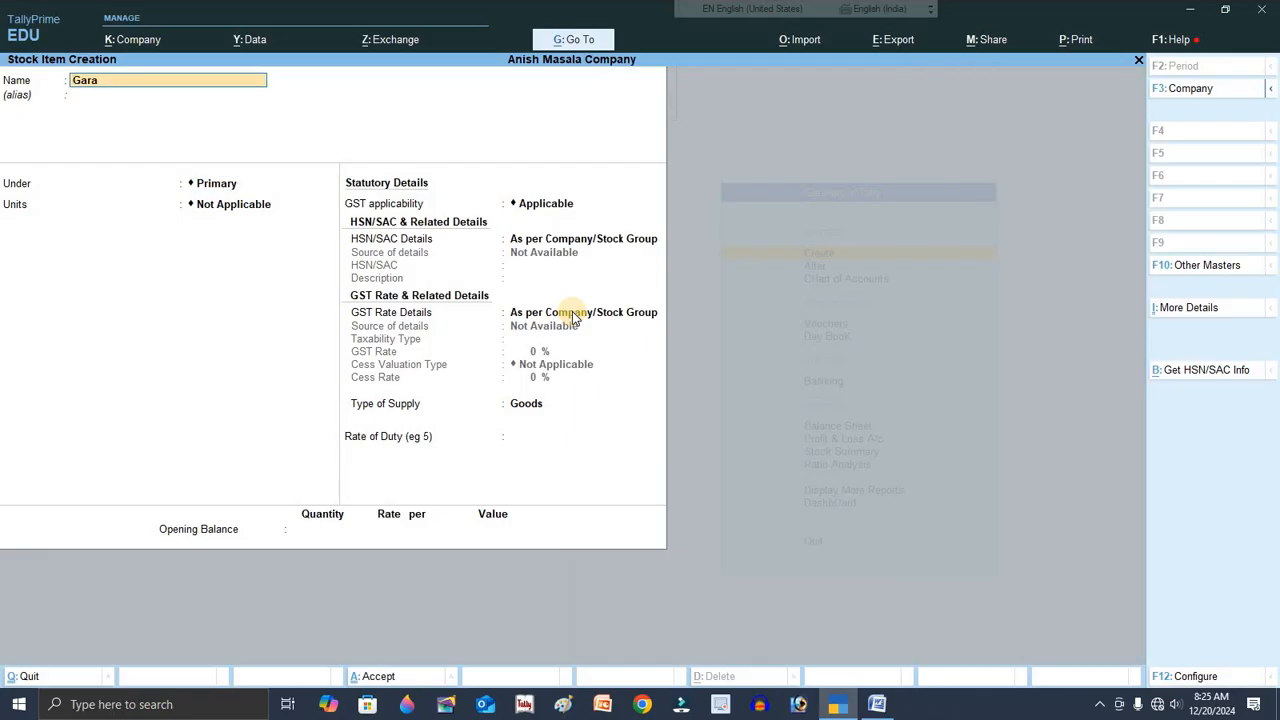
{"action": "type", "text": "m Masala"}
{"action": "key", "text": "Return"}
{"action": "key", "text": "Return"}
Place Garam Masala under the 18% group with kg as its unit, save it and leave stock item creation.
{"action": "key", "text": "Down"}
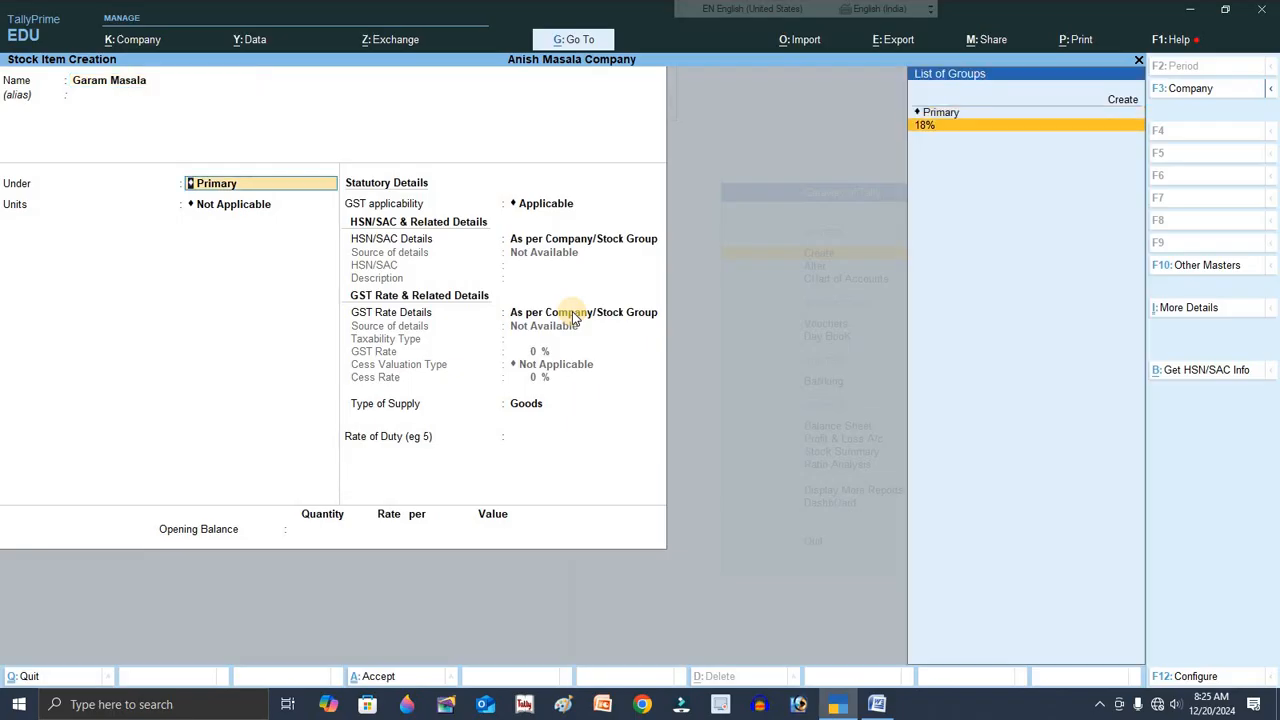
{"action": "key", "text": "Return"}
{"action": "key", "text": "Down"}
{"action": "key", "text": "Return"}
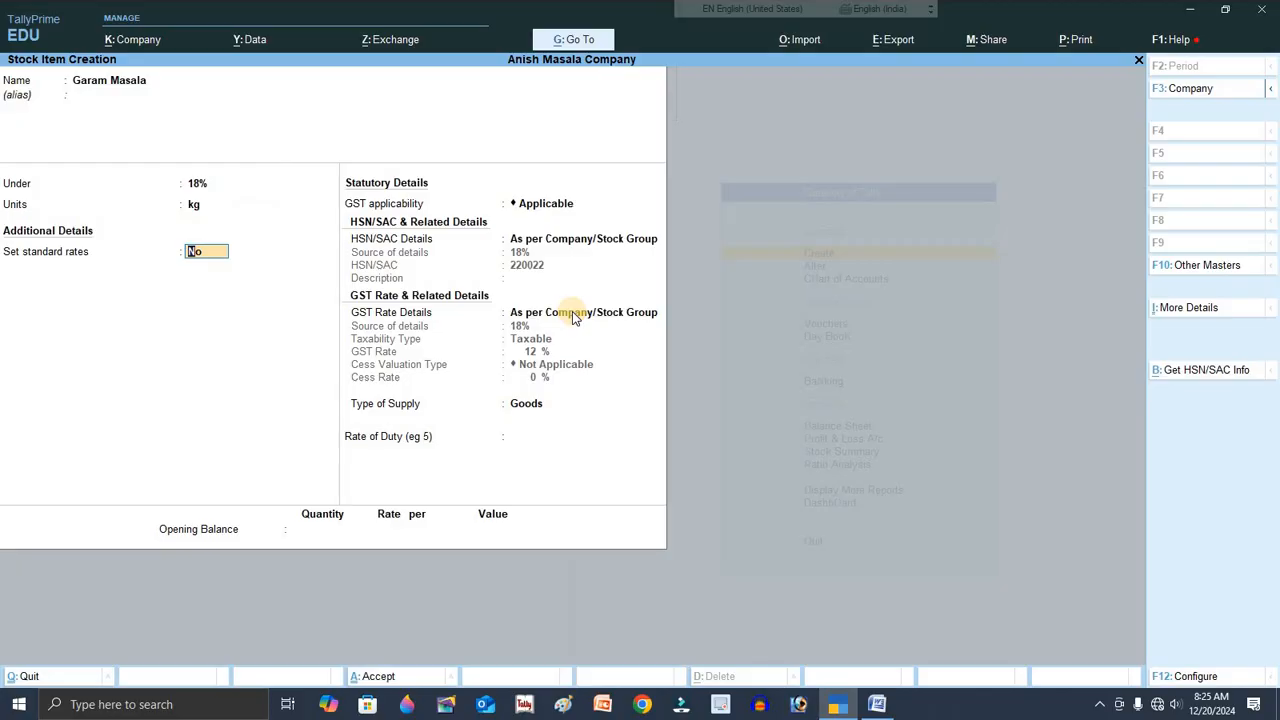
{"action": "key", "text": "Return"}
{"action": "key", "text": "ctrl"}
{"action": "key", "text": "ctrl+a"}
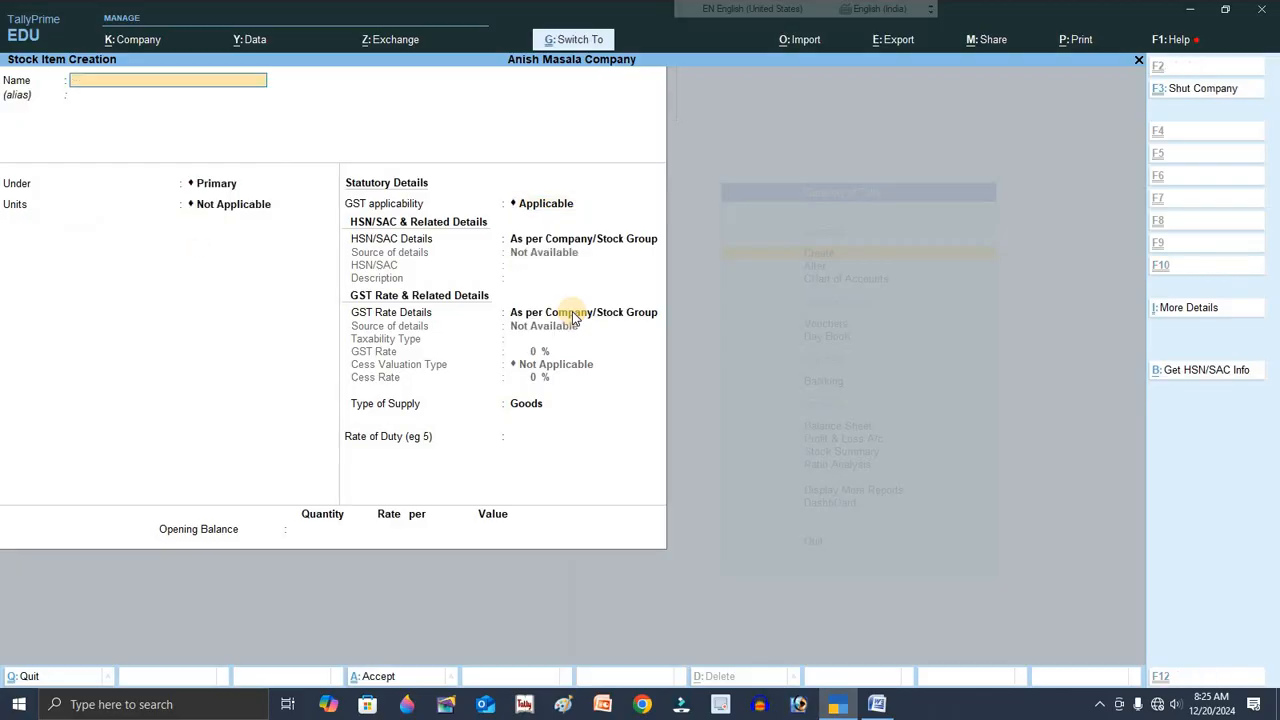
{"action": "key", "text": "Escape"}
{"action": "key", "text": "Escape"}
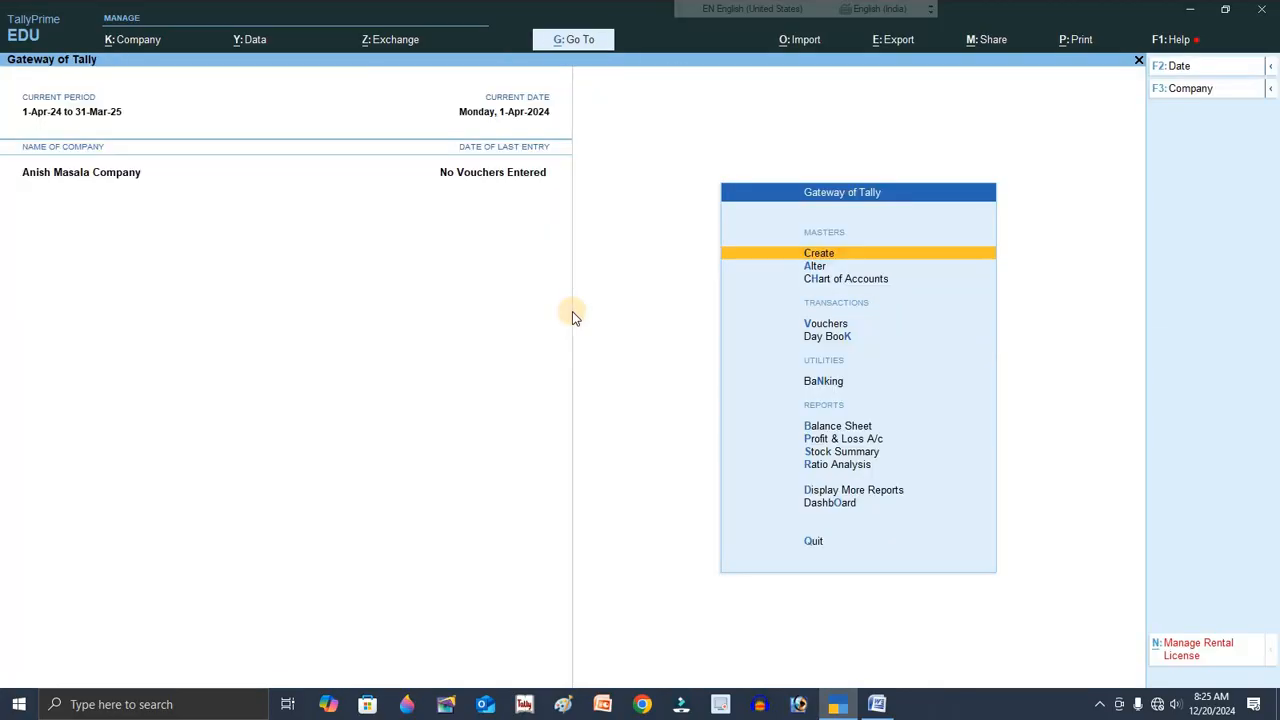
Switch to Word to review the Garam Masala ingredient list and return to TallyPrime.
{"action": "key", "text": "alt+Tab"}
{"action": "left_click_drag", "start_coordinate": [433, 215], "coordinate": [423, 457]}
{"action": "key", "text": "alt+Tab"}
{"action": "key", "text": "Escape"}
{"action": "key", "text": "Escape"}
Expand the list of masters and start a new voucher type named "Manifacturing".
{"action": "key", "text": "Down"}
{"action": "key", "text": "Up"}
{"action": "key", "text": "Return"}
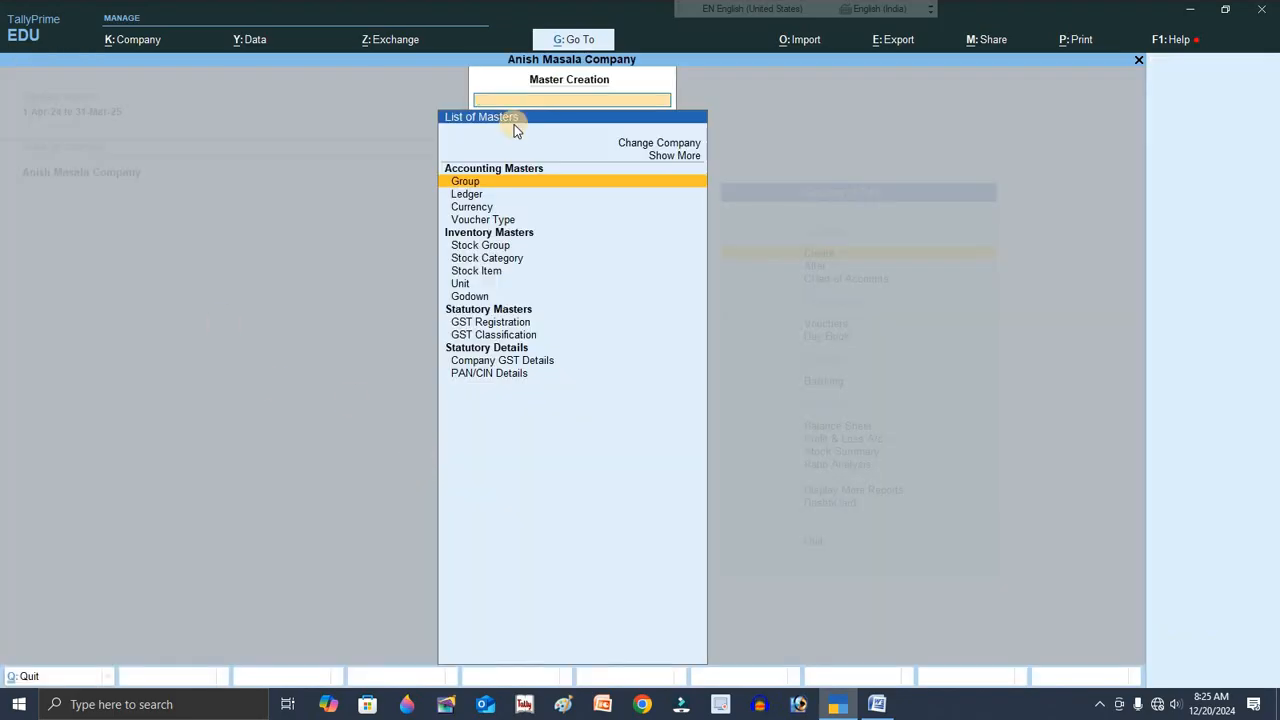
{"action": "left_click", "coordinate": [666, 156]}
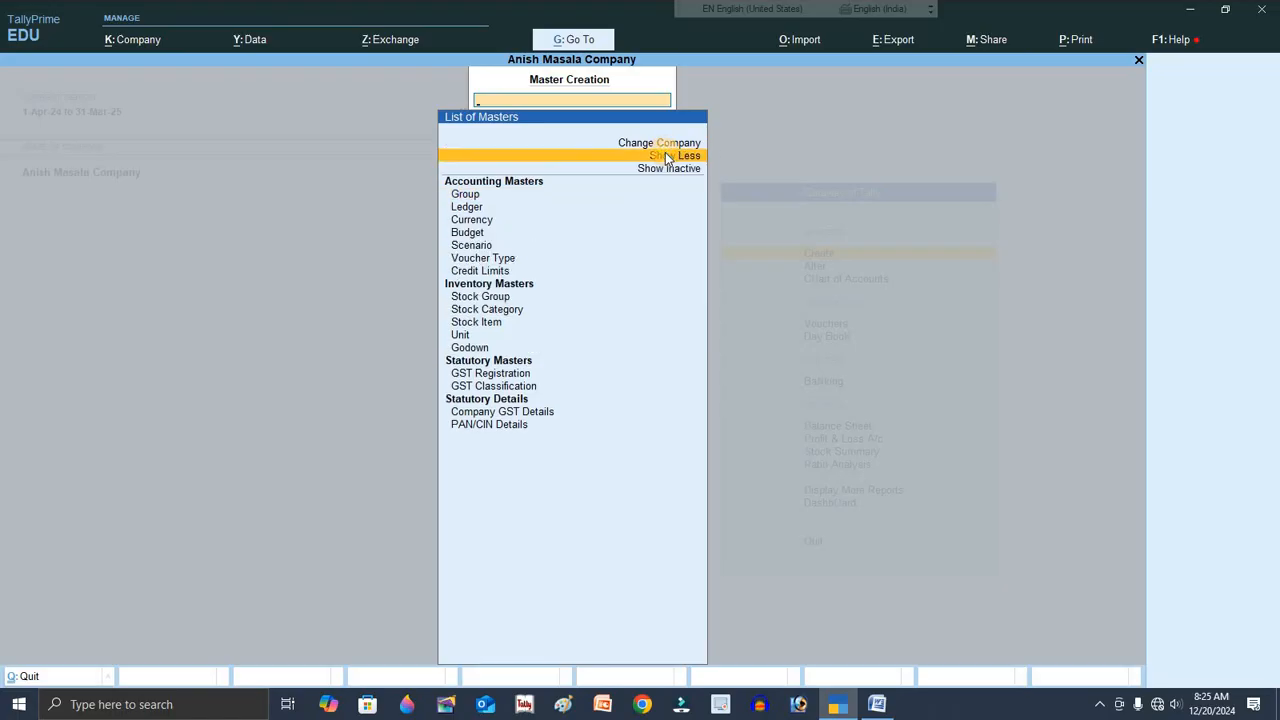
{"action": "key", "text": "Down"}
{"action": "key", "text": "Down"}
{"action": "key", "text": "Down"}
{"action": "key", "text": "Down"}
{"action": "key", "text": "Down"}
{"action": "key", "text": "Down"}
{"action": "key", "text": "Down"}
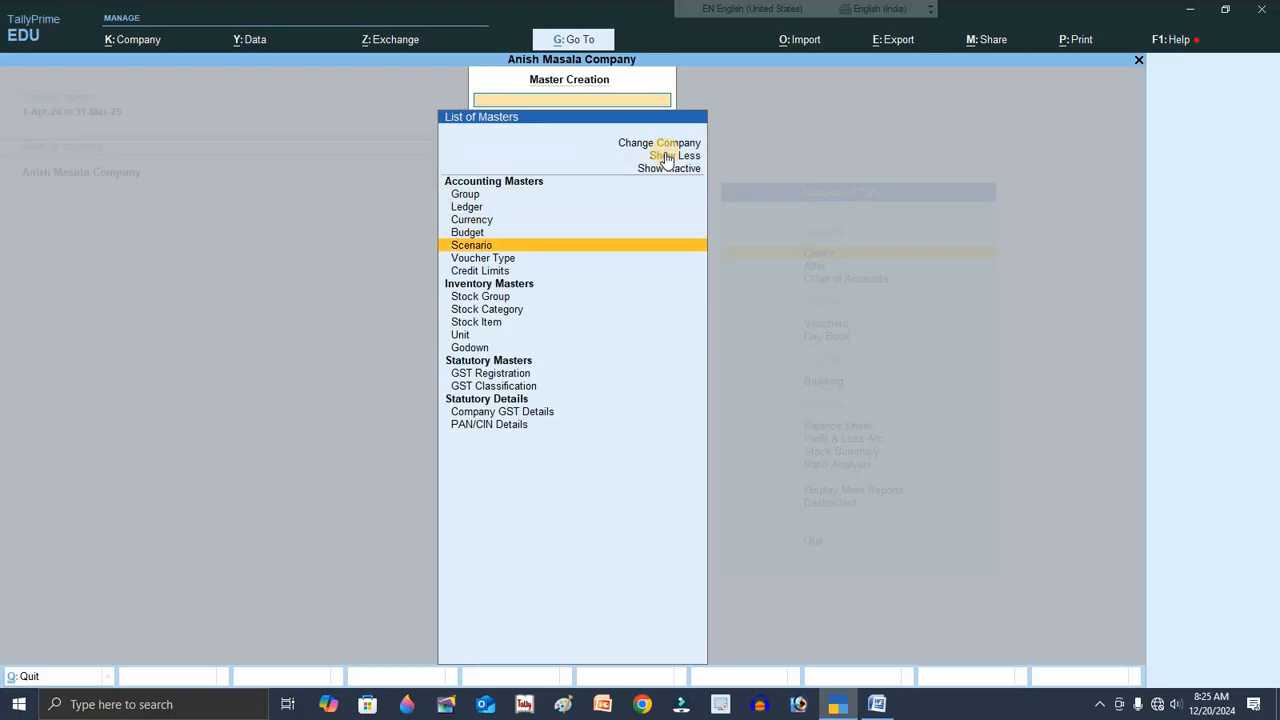
{"action": "key", "text": "Return"}
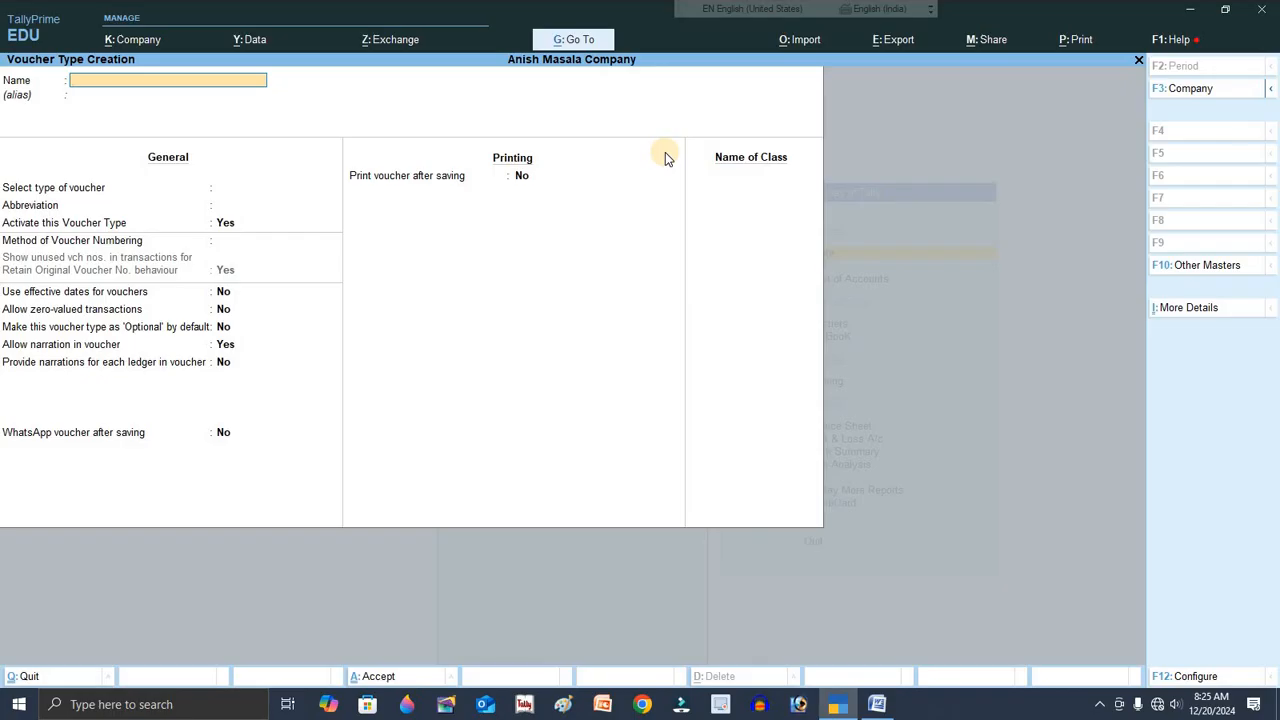
{"action": "type", "text": "Manifacturing"}
{"action": "key", "text": "Return"}
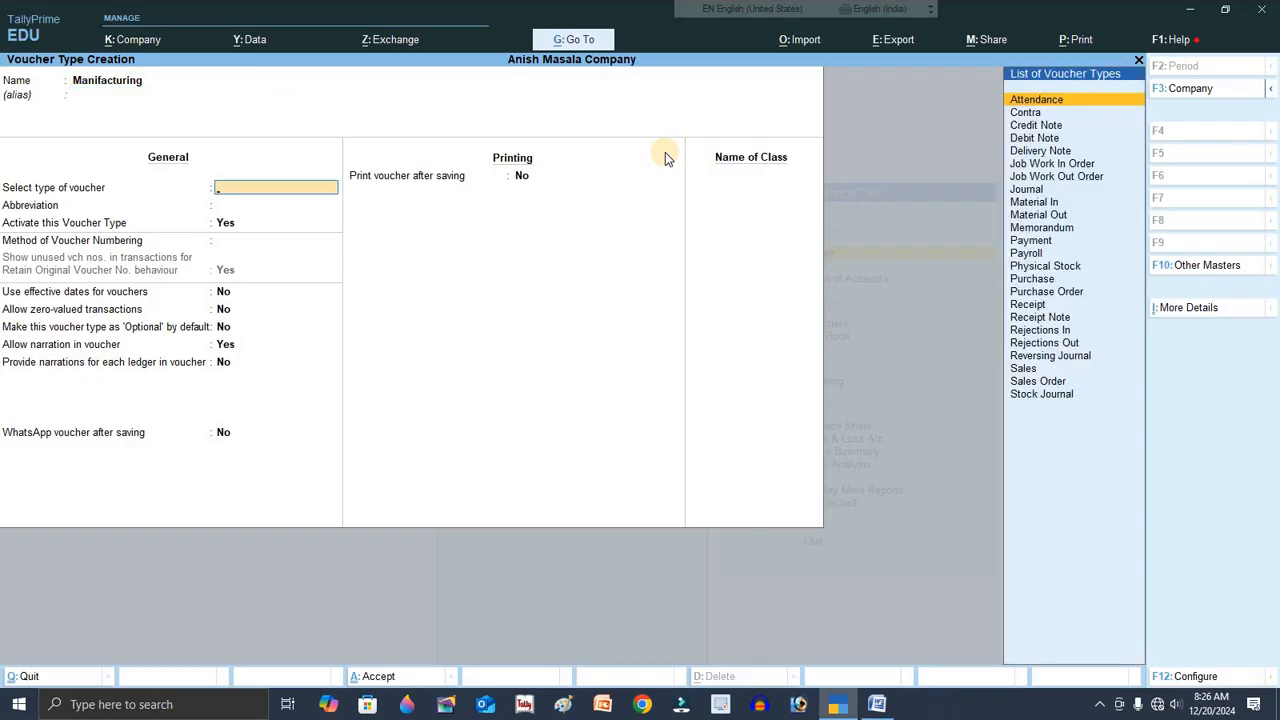
Base the Manifacturing voucher type on Stock Journal.
{"action": "key", "text": "Down"}
{"action": "key", "text": "Down"}
{"action": "key", "text": "Down"}
{"action": "key", "text": "Down"}
{"action": "key", "text": "Down"}
{"action": "key", "text": "Down"}
{"action": "key", "text": "Down"}
{"action": "key", "text": "Down"}
{"action": "key", "text": "Down"}
{"action": "key", "text": "Down"}
{"action": "key", "text": "Down"}
{"action": "key", "text": "Down"}
{"action": "key", "text": "Down"}
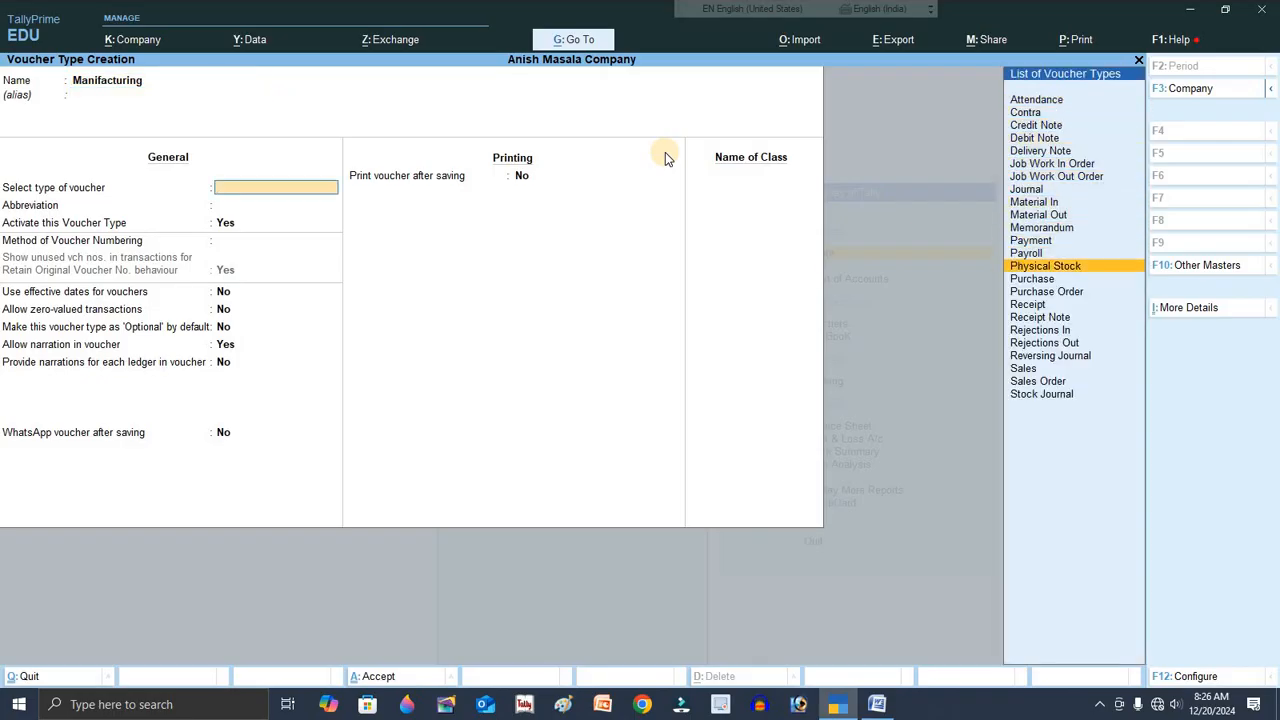
{"action": "key", "text": "Down"}
{"action": "key", "text": "Down"}
{"action": "key", "text": "Down"}
{"action": "key", "text": "Down"}
{"action": "key", "text": "Down"}
{"action": "key", "text": "Down"}
{"action": "key", "text": "Down"}
{"action": "key", "text": "Down"}
{"action": "key", "text": "Down"}
{"action": "key", "text": "Down"}
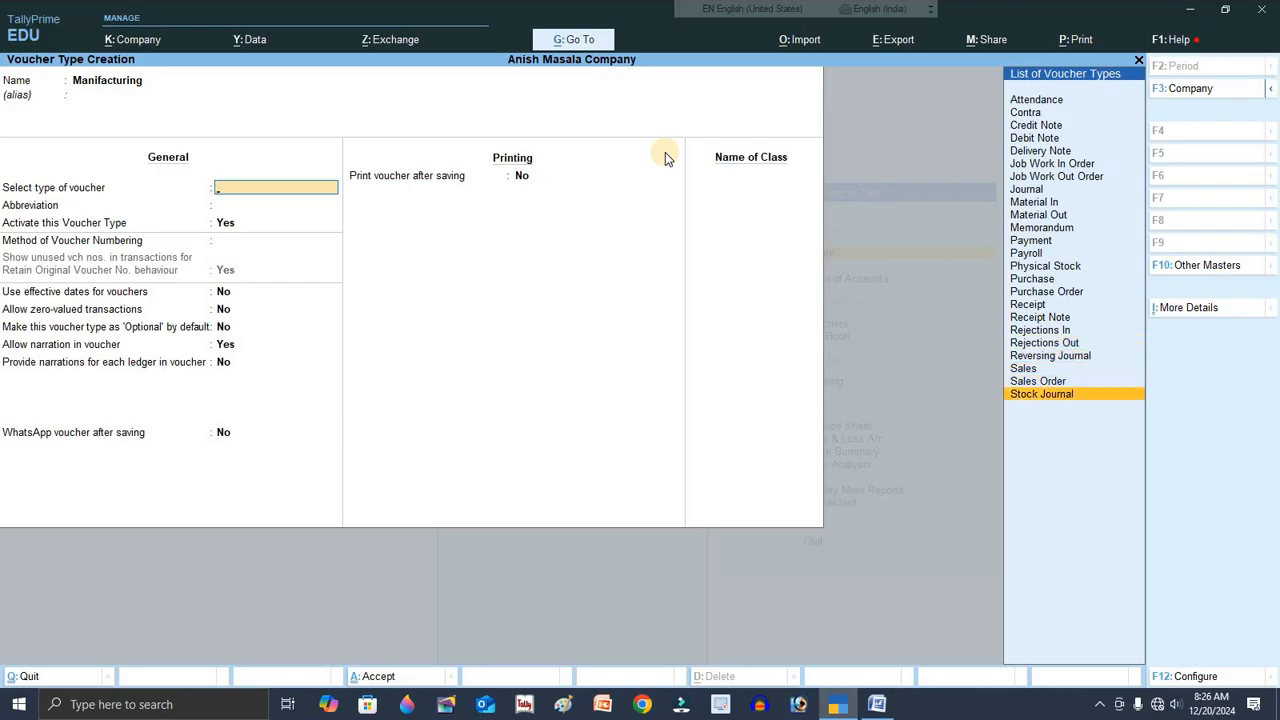
{"action": "key", "text": "Return"}
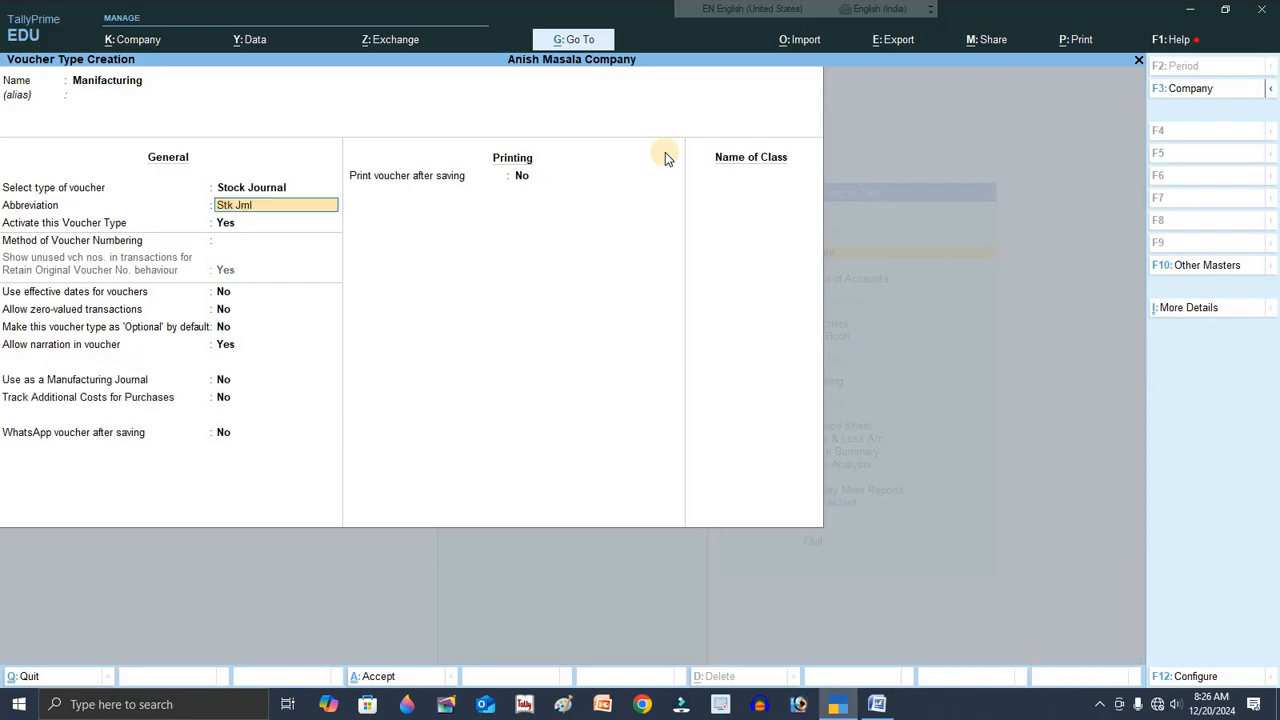
Keep the Stk Jrnl abbreviation and give the voucher type Automatic numbering that retains the original voucher numbers.
{"action": "key", "text": "Return"}
{"action": "key", "text": "Return"}
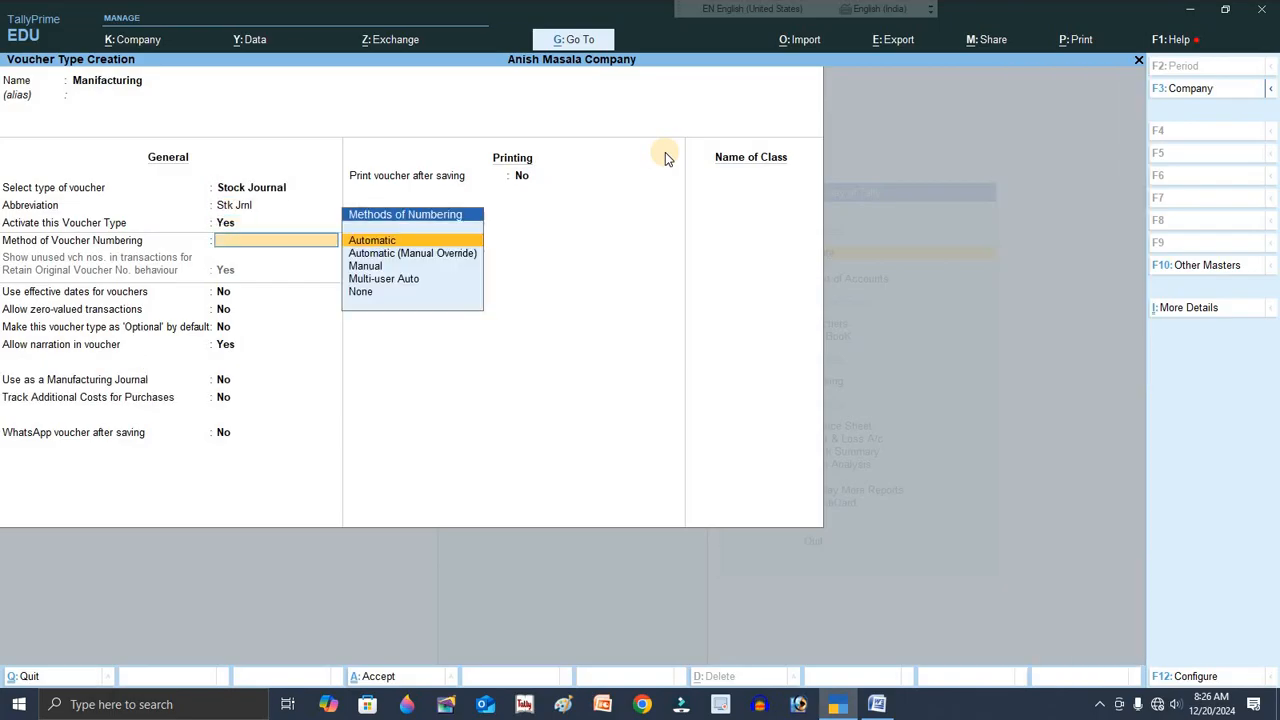
{"action": "key", "text": "Return"}
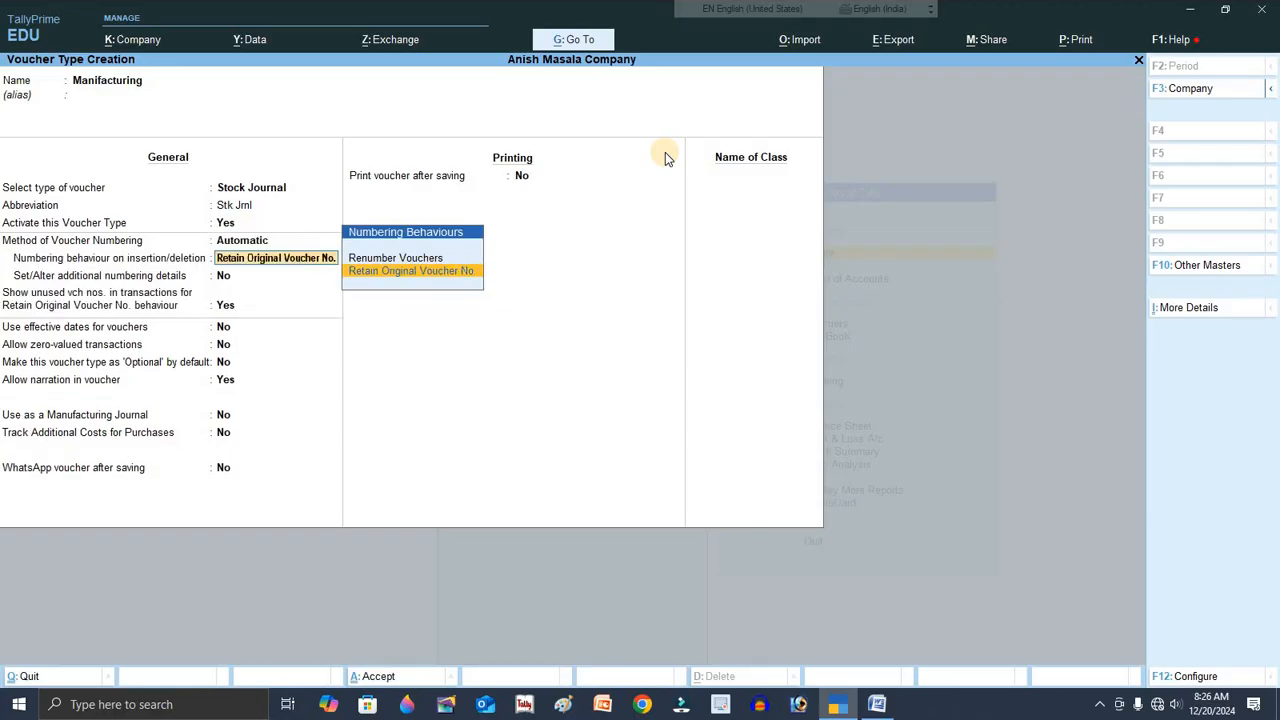
{"action": "key", "text": "Return"}
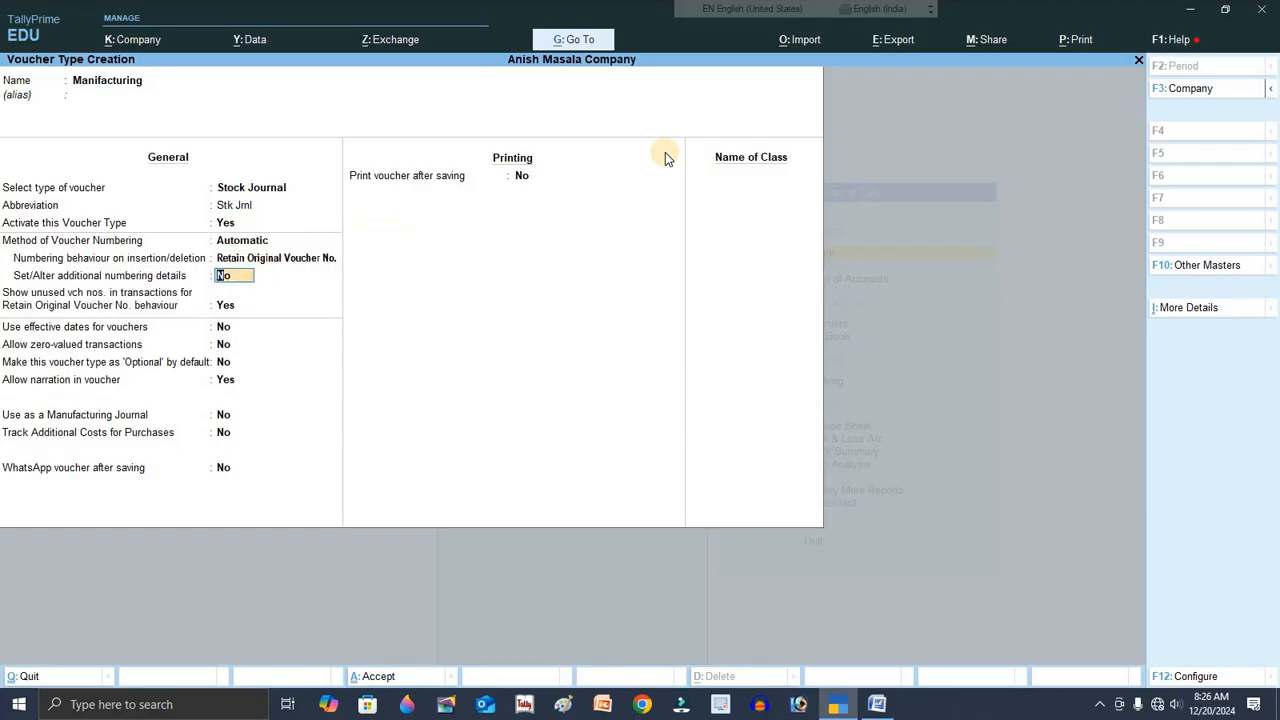
{"action": "key", "text": "Return"}
{"action": "key", "text": "Return"}
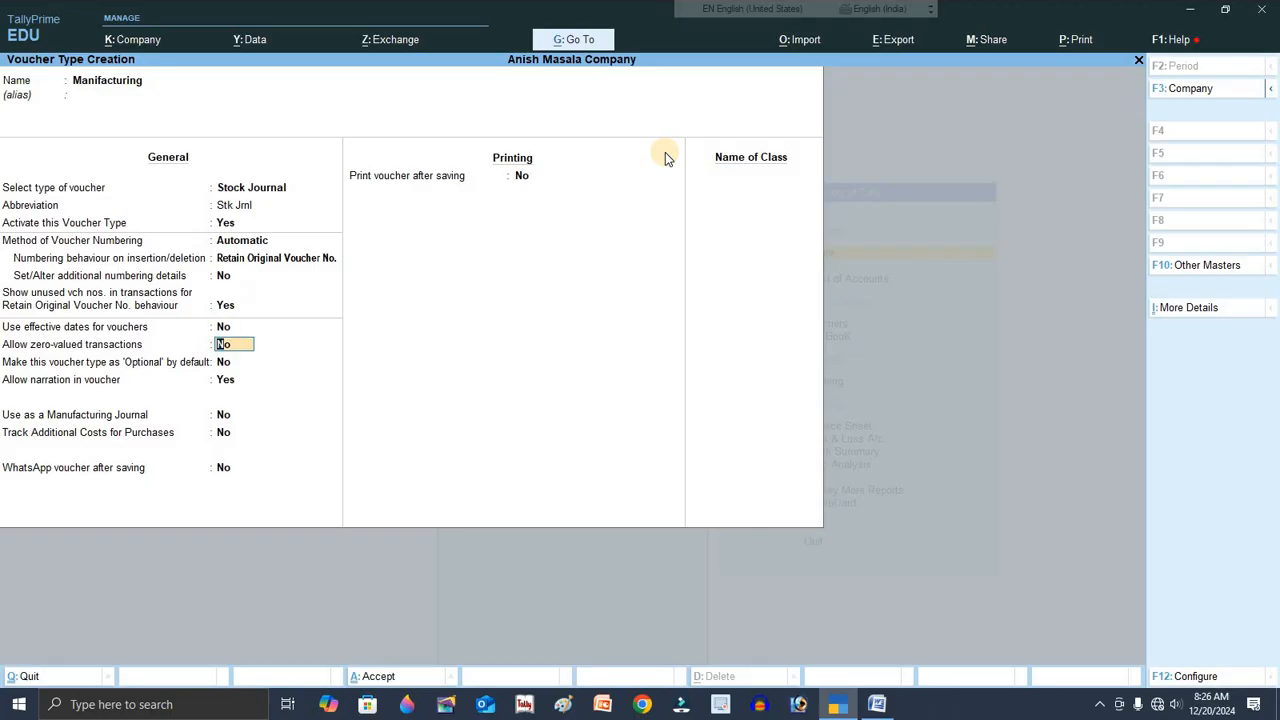
Enable use as a Manufacturing Journal, save the voucher type with its other options at default and leave voucher type creation.
{"action": "key", "text": "Return"}
{"action": "key", "text": "Return"}
{"action": "key", "text": "Return"}
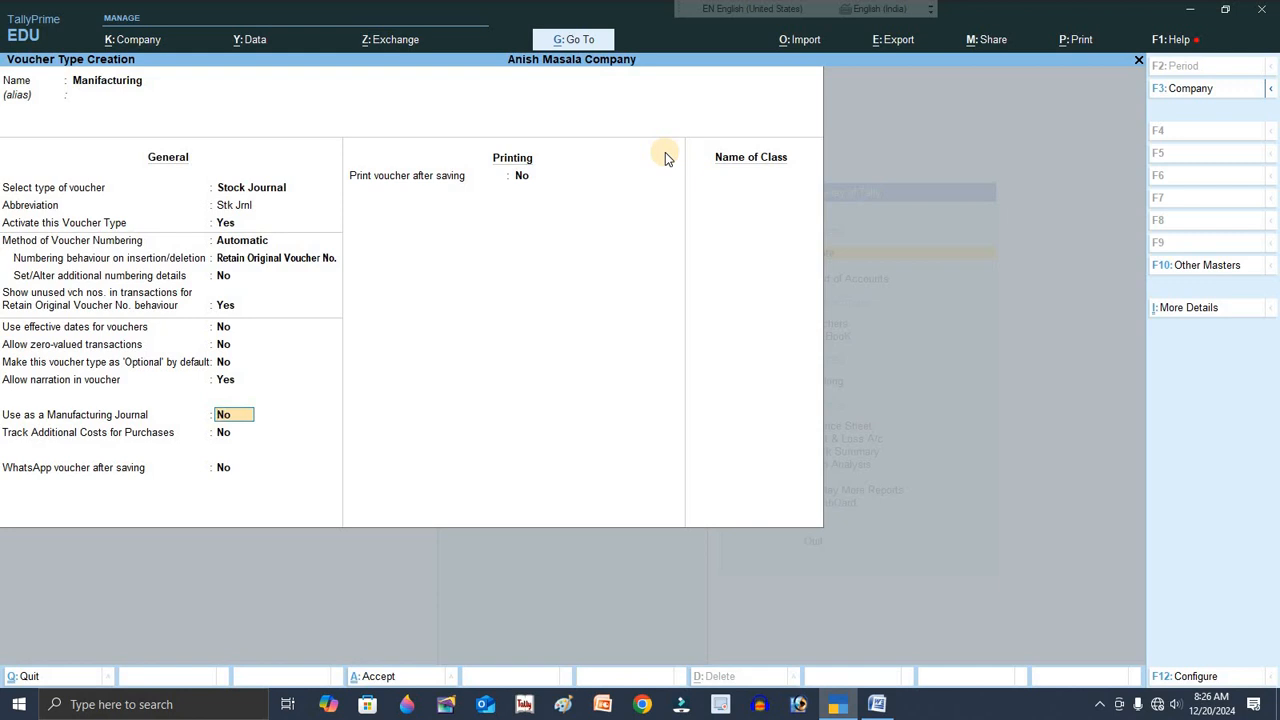
{"action": "type", "text": "y"}
{"action": "key", "text": "Return"}
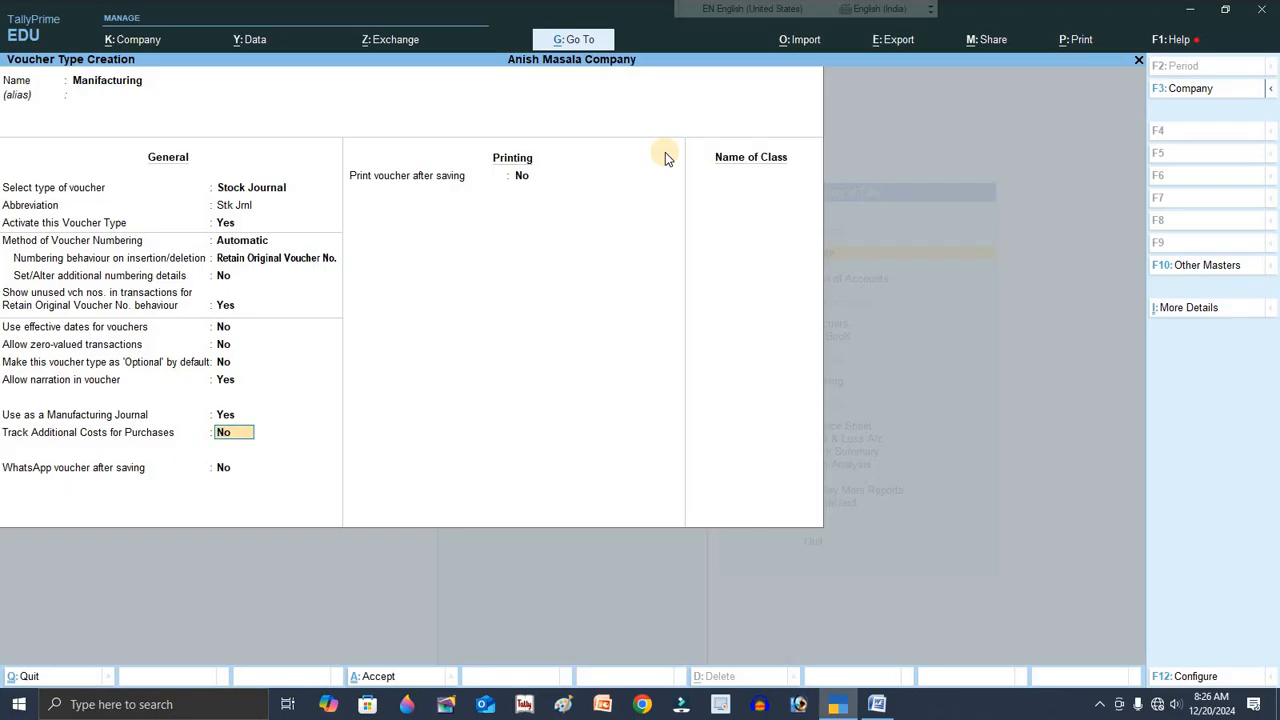
{"action": "key", "text": "Return"}
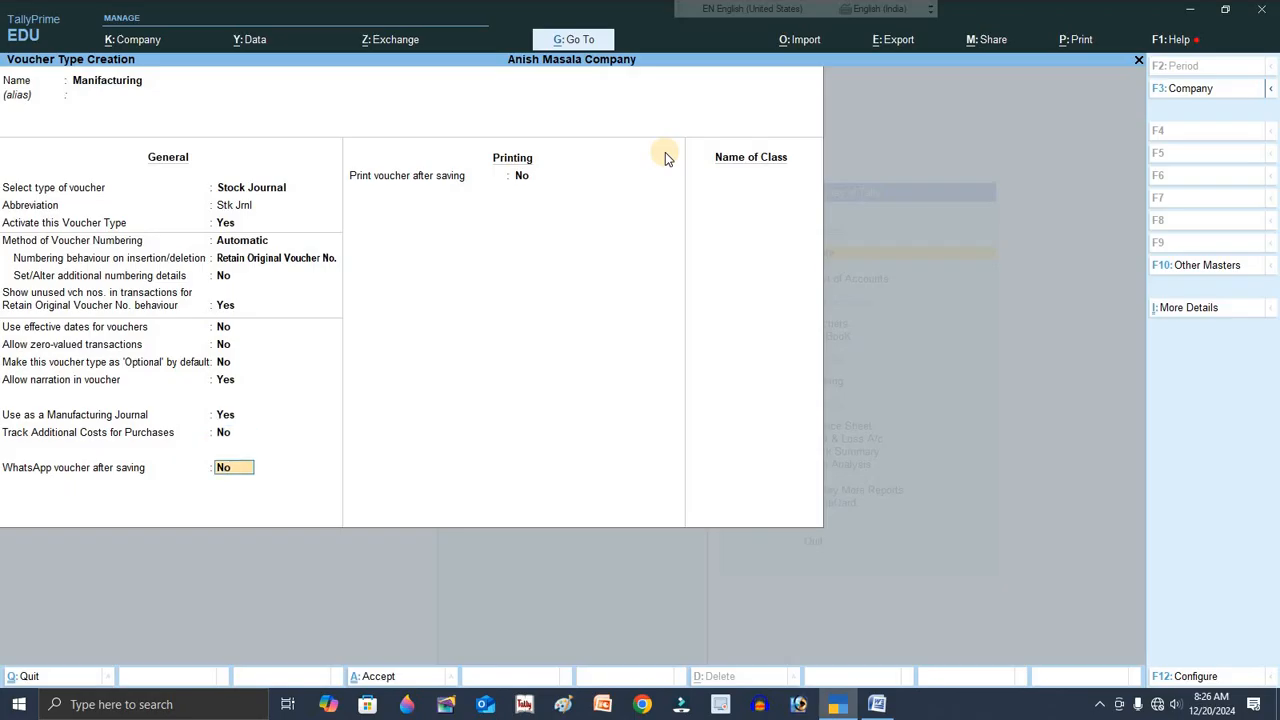
{"action": "key", "text": "Return"}
{"action": "key", "text": "Return"}
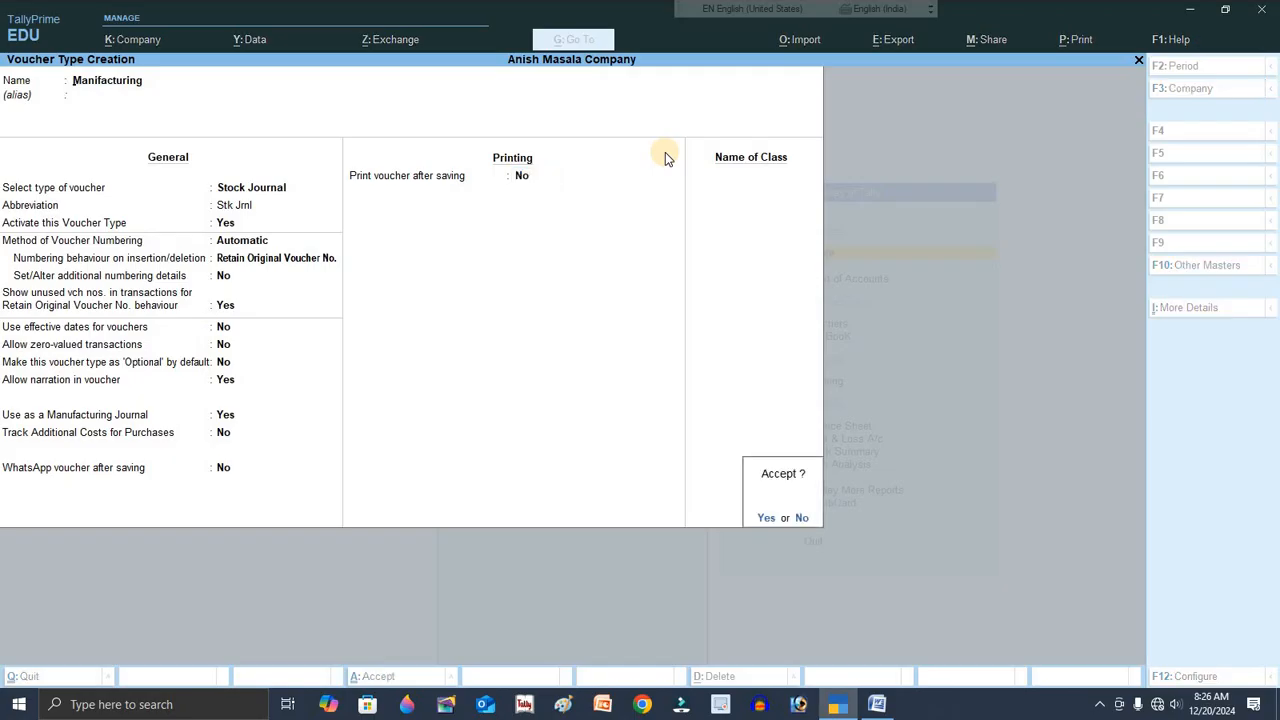
{"action": "key", "text": "y"}
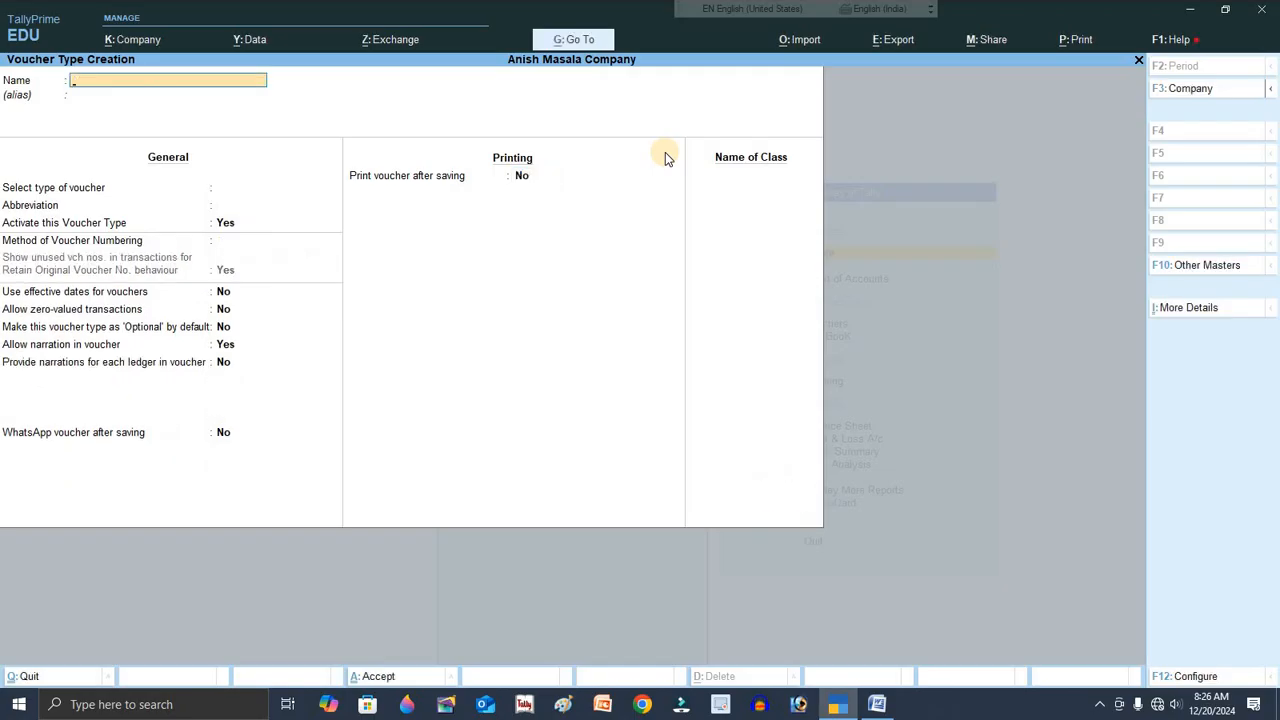
{"action": "key", "text": "Escape"}
{"action": "key", "text": "Escape"}
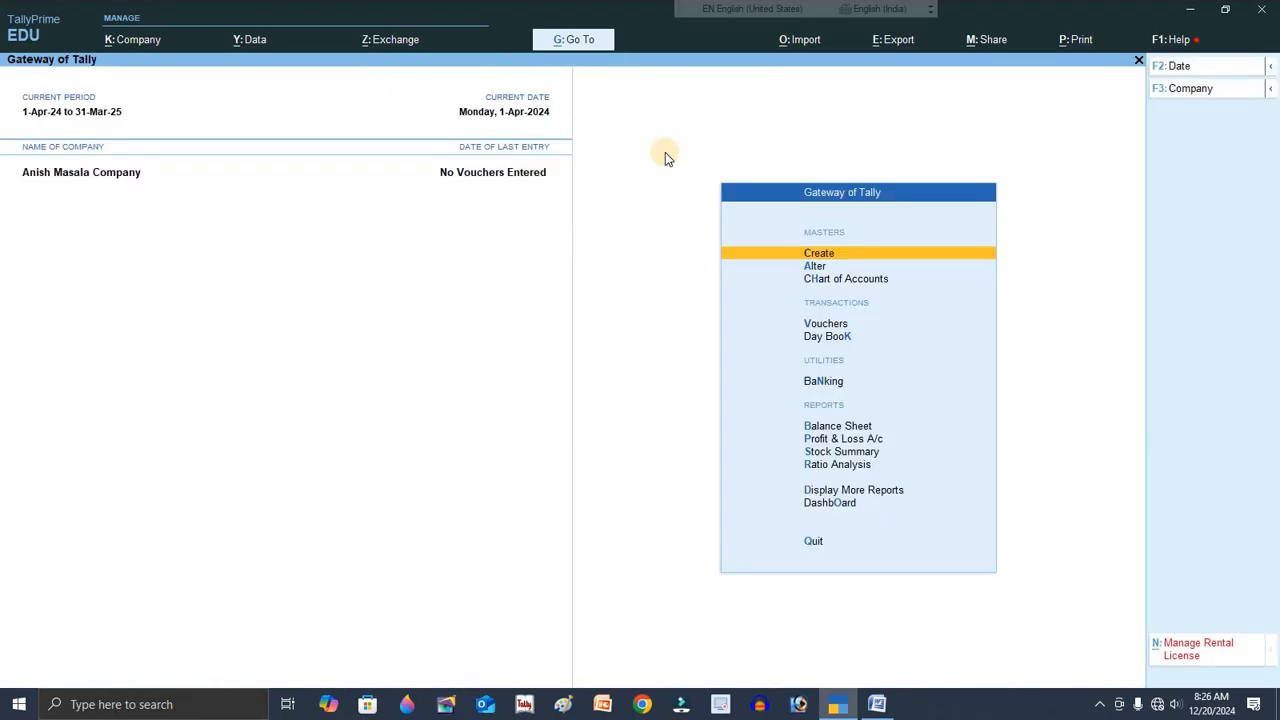
Open voucher entry and change the voucher type to Manifacturing from the list with inactive types shown.
{"action": "key", "text": "Escape"}
{"action": "key", "text": "Escape"}
{"action": "key", "text": "Down"}
{"action": "key", "text": "Down"}
{"action": "key", "text": "Down"}
{"action": "key", "text": "Down"}
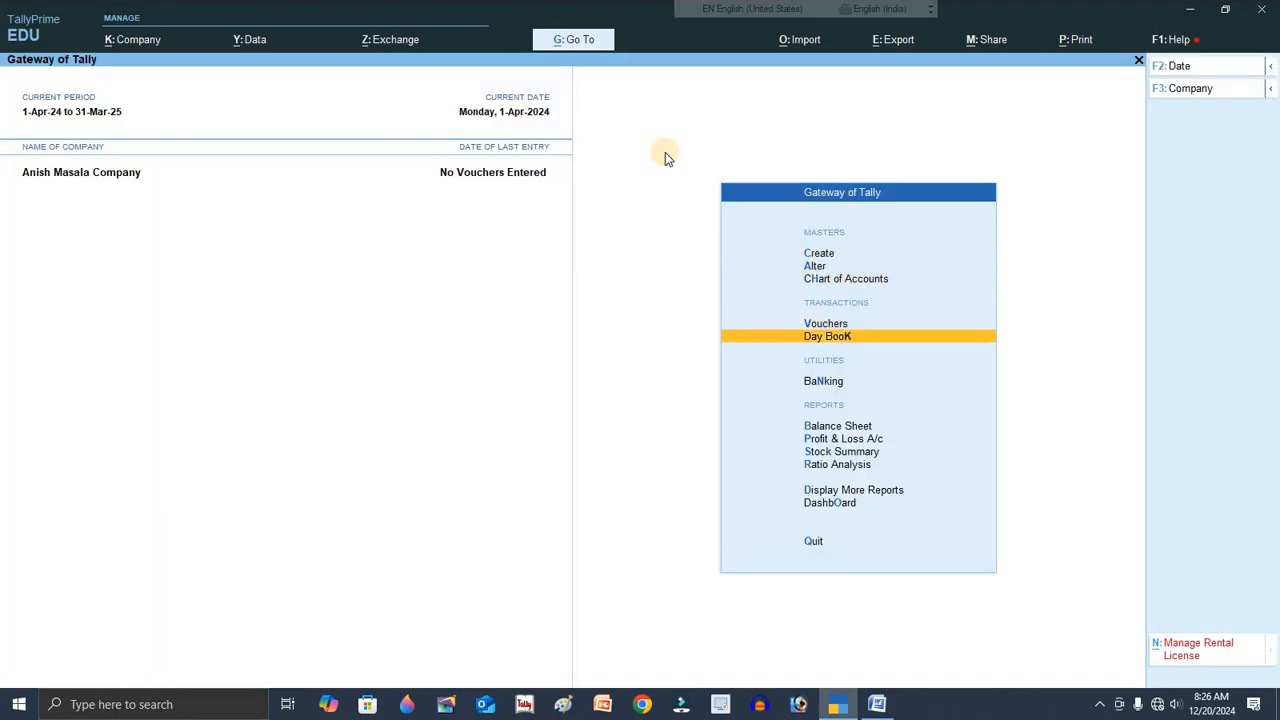
{"action": "key", "text": "Up"}
{"action": "key", "text": "Return"}
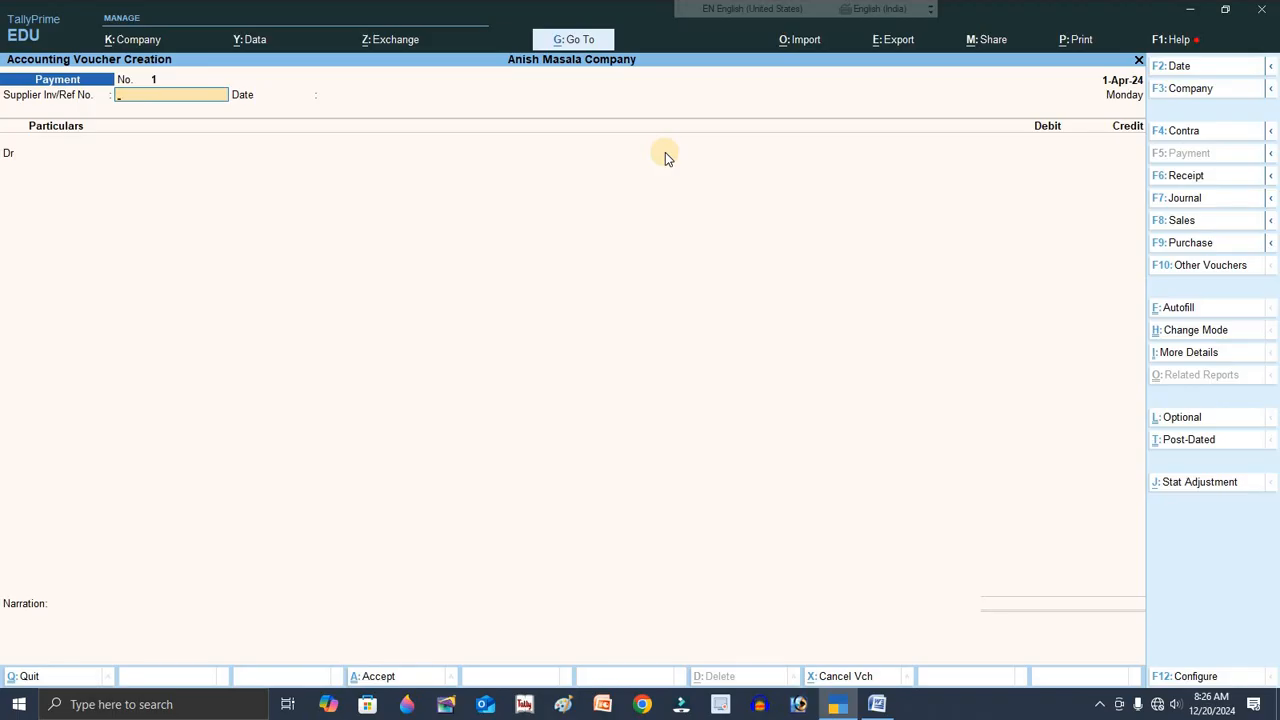
{"action": "left_click", "coordinate": [1234, 266]}
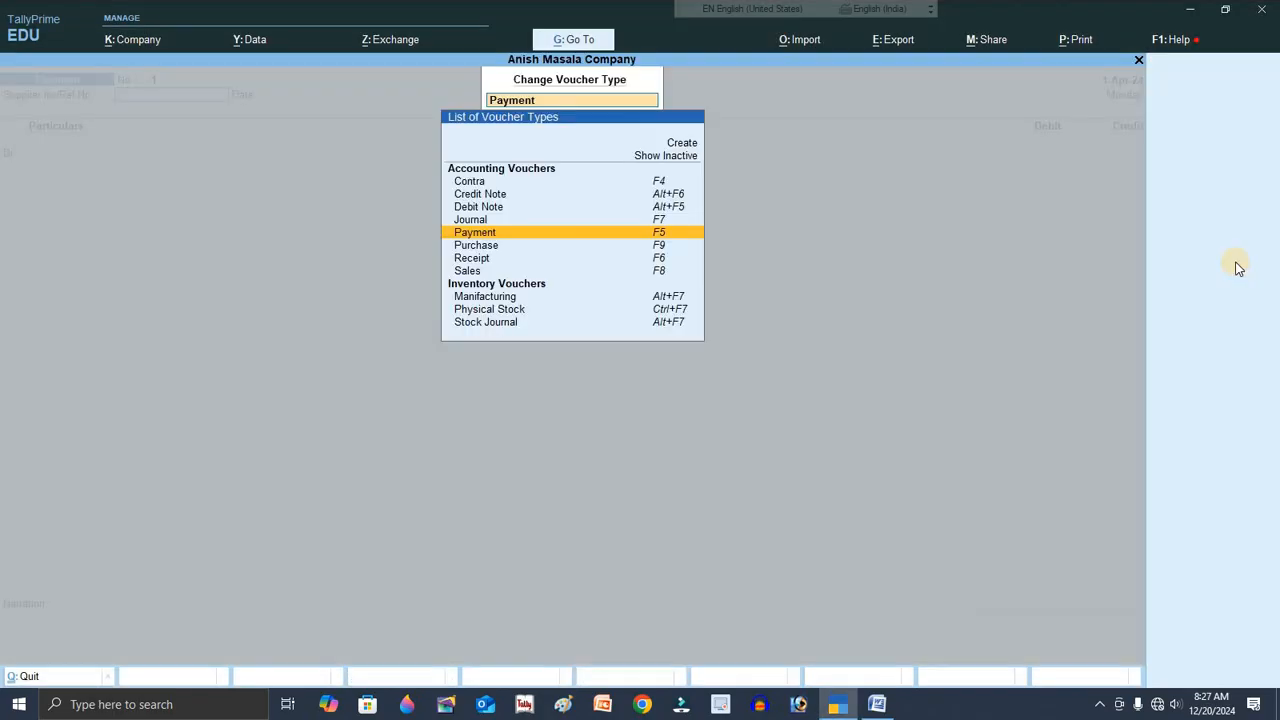
{"action": "left_click", "coordinate": [666, 156]}
{"action": "left_click", "coordinate": [666, 156]}
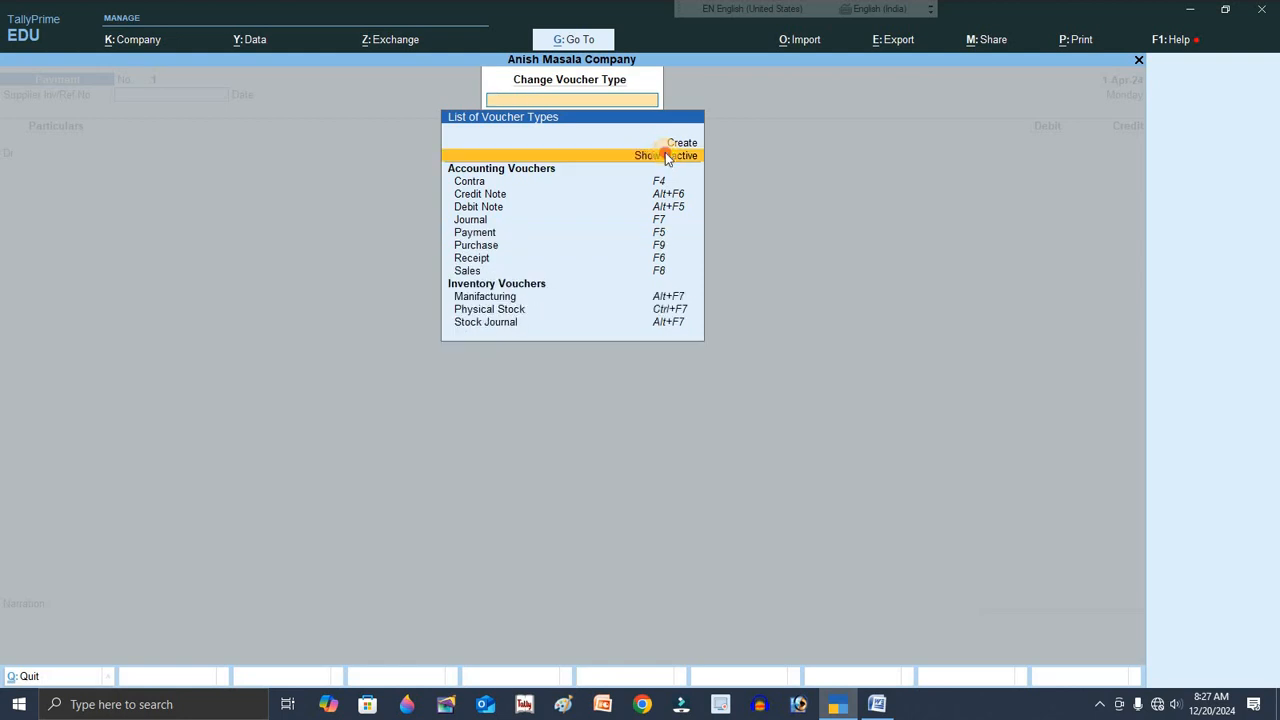
{"action": "left_click", "coordinate": [667, 158]}
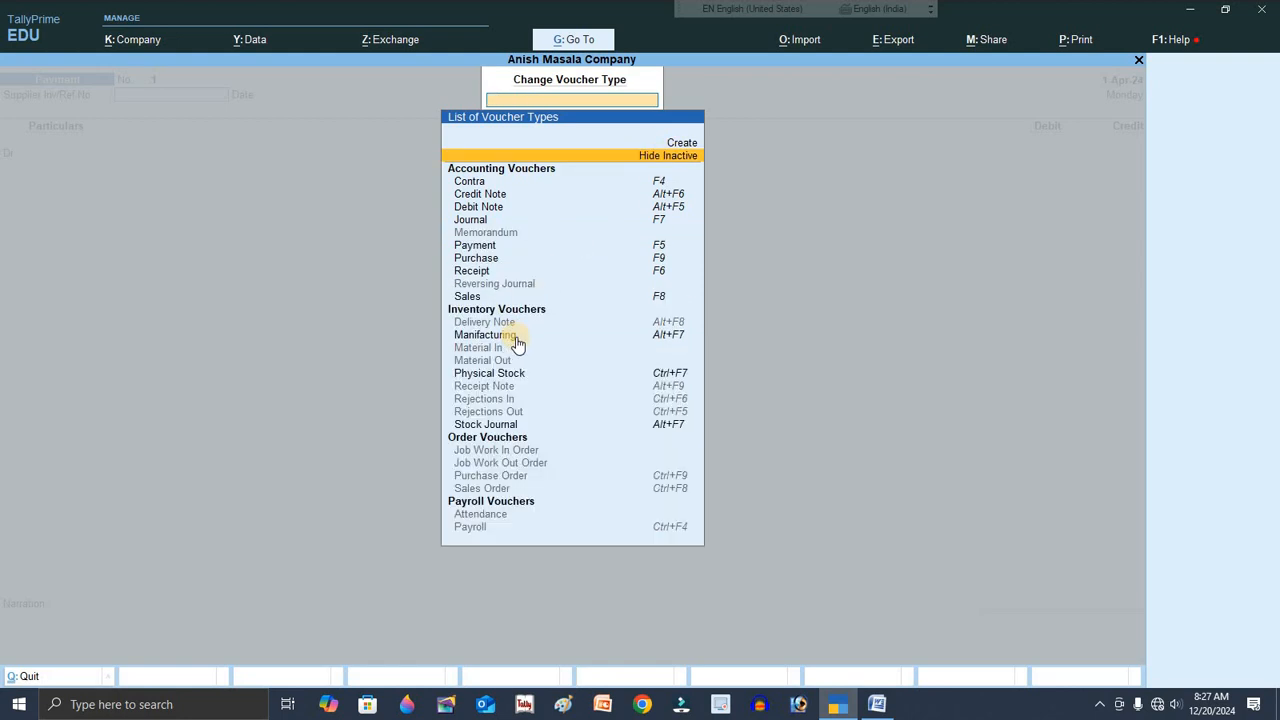
{"action": "left_click", "coordinate": [672, 343]}
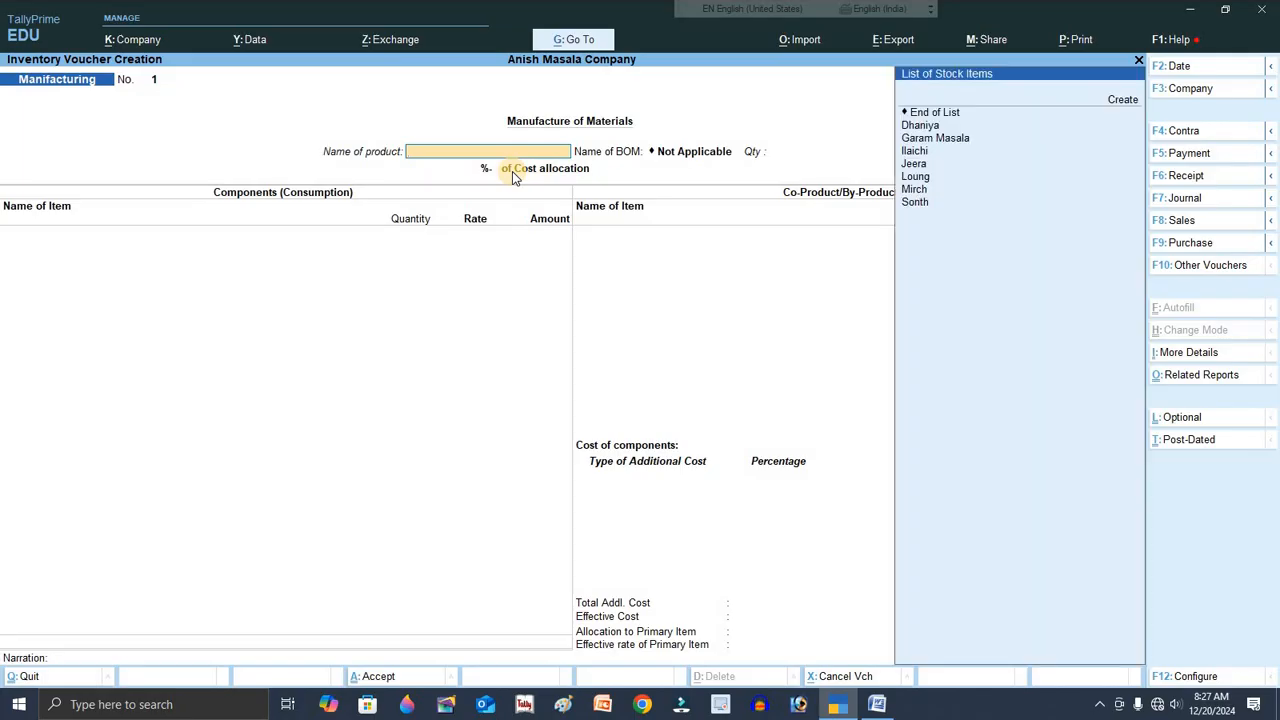
Set Garam Masala as the manufactured product with a quantity of 50 kg.
{"action": "key", "text": "Down"}
{"action": "key", "text": "Down"}
{"action": "key", "text": "Down"}
{"action": "key", "text": "Down"}
{"action": "key", "text": "Down"}
{"action": "key", "text": "Up"}
{"action": "key", "text": "Up"}
{"action": "key", "text": "Up"}
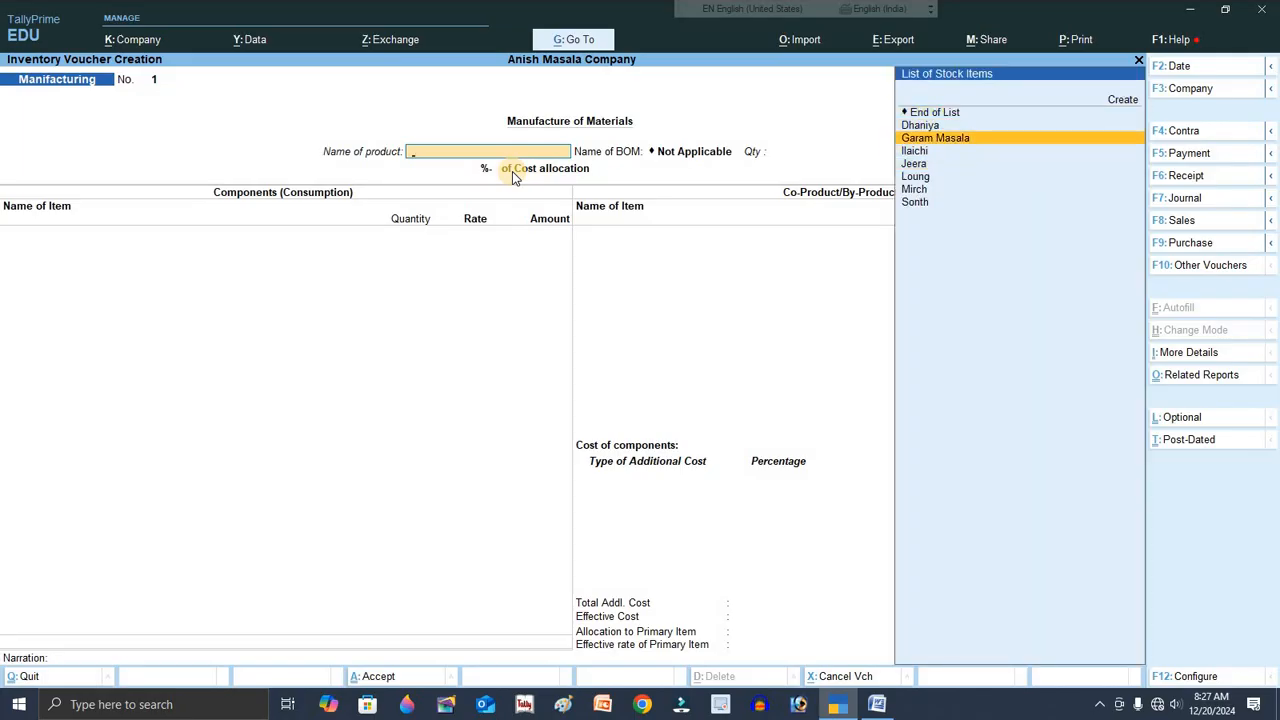
{"action": "key", "text": "Return"}
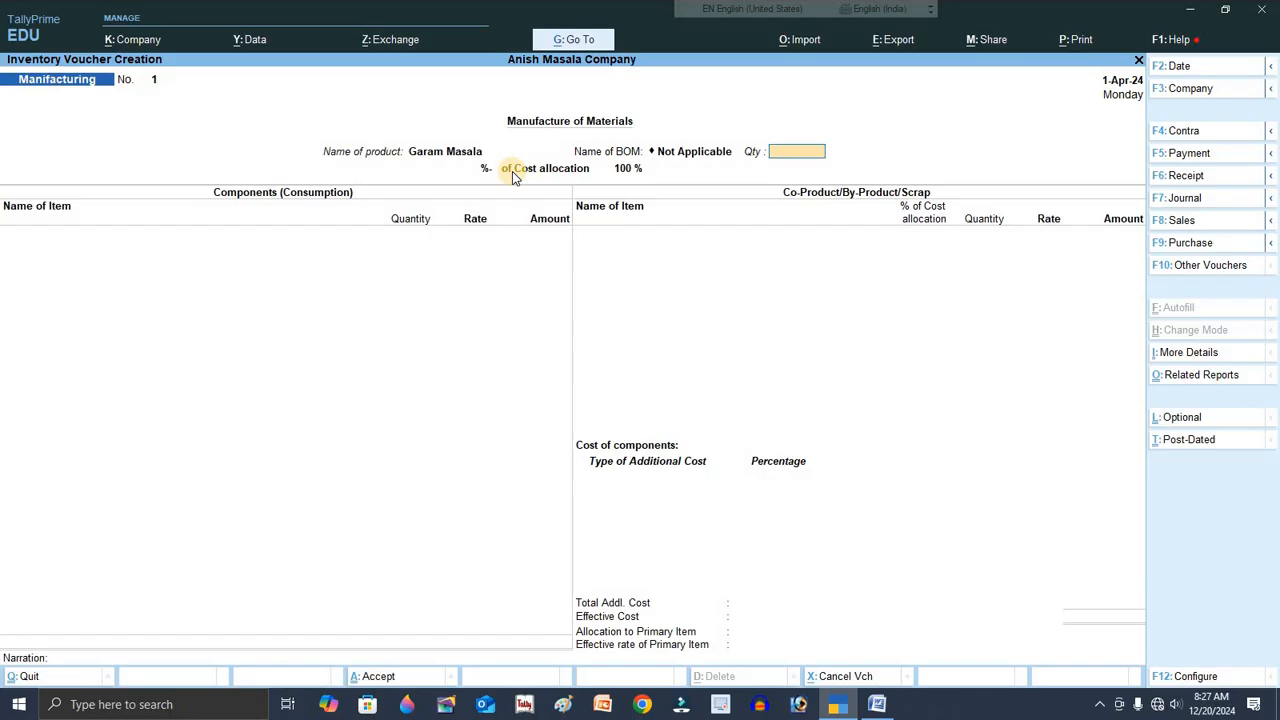
{"action": "type", "text": "50kg"}
{"action": "key", "text": "Return"}
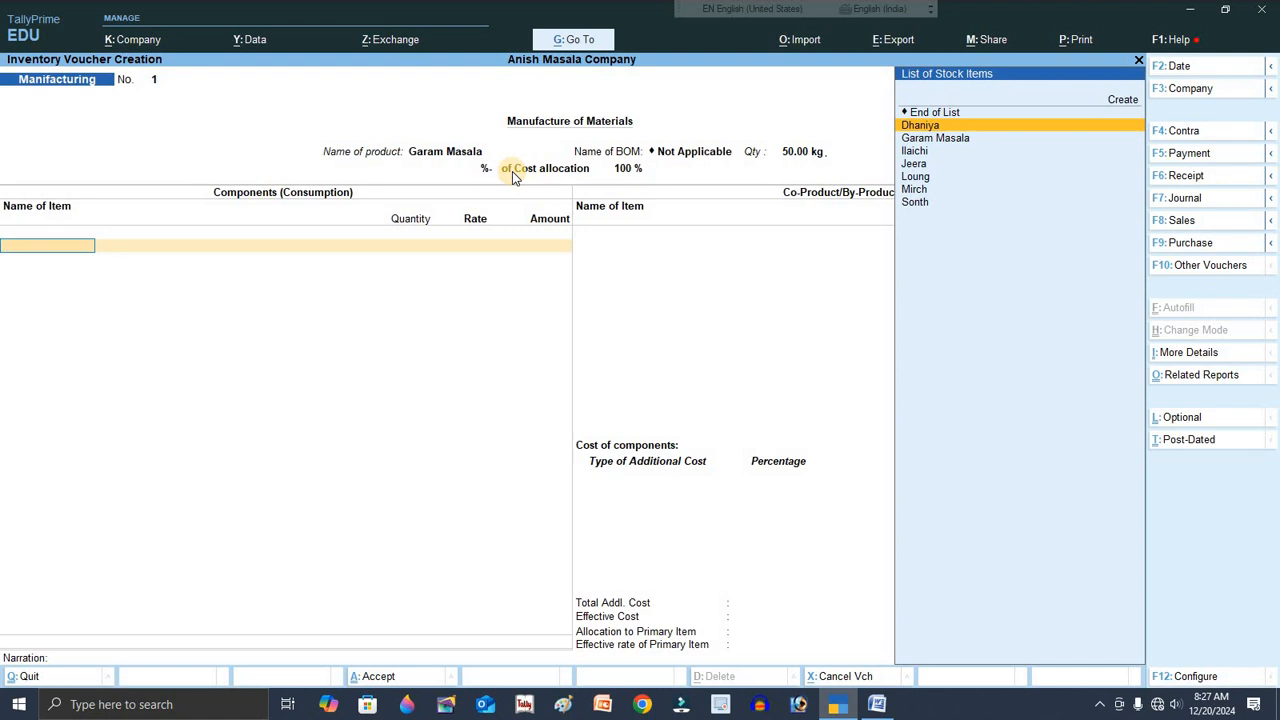
Return to the manufactured product and set the Garam Masala quantity to 70 kg.
{"action": "key", "text": "Down"}
{"action": "key", "text": "Down"}
{"action": "key", "text": "Down"}
{"action": "key", "text": "Down"}
{"action": "key", "text": "Down"}
{"action": "key", "text": "Down"}
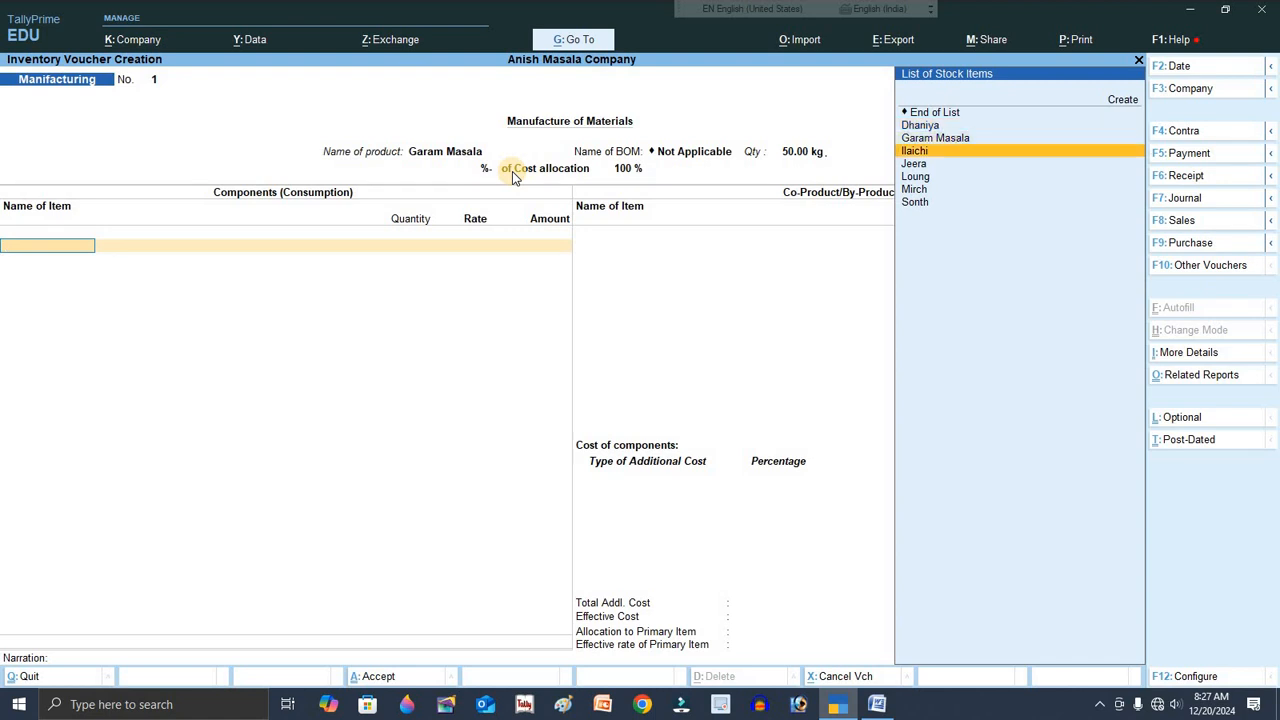
{"action": "key", "text": "BackSpace"}
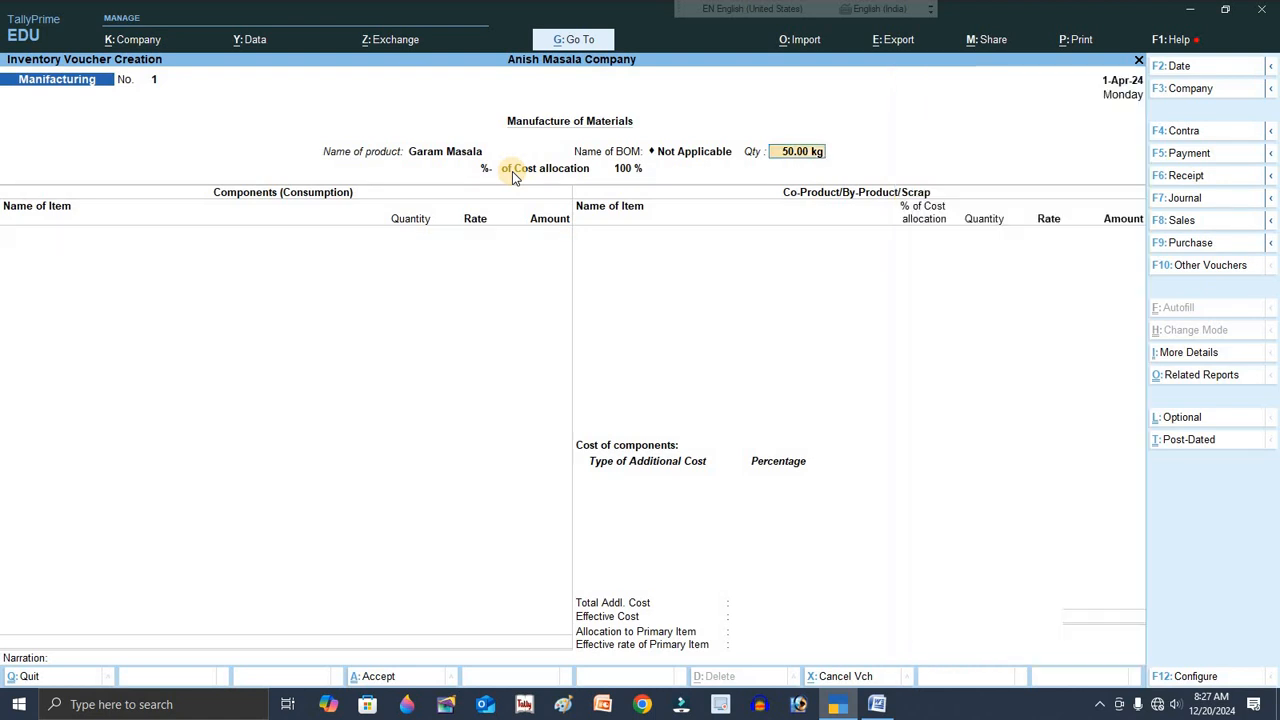
{"action": "key", "text": "BackSpace"}
{"action": "type", "text": "G"}
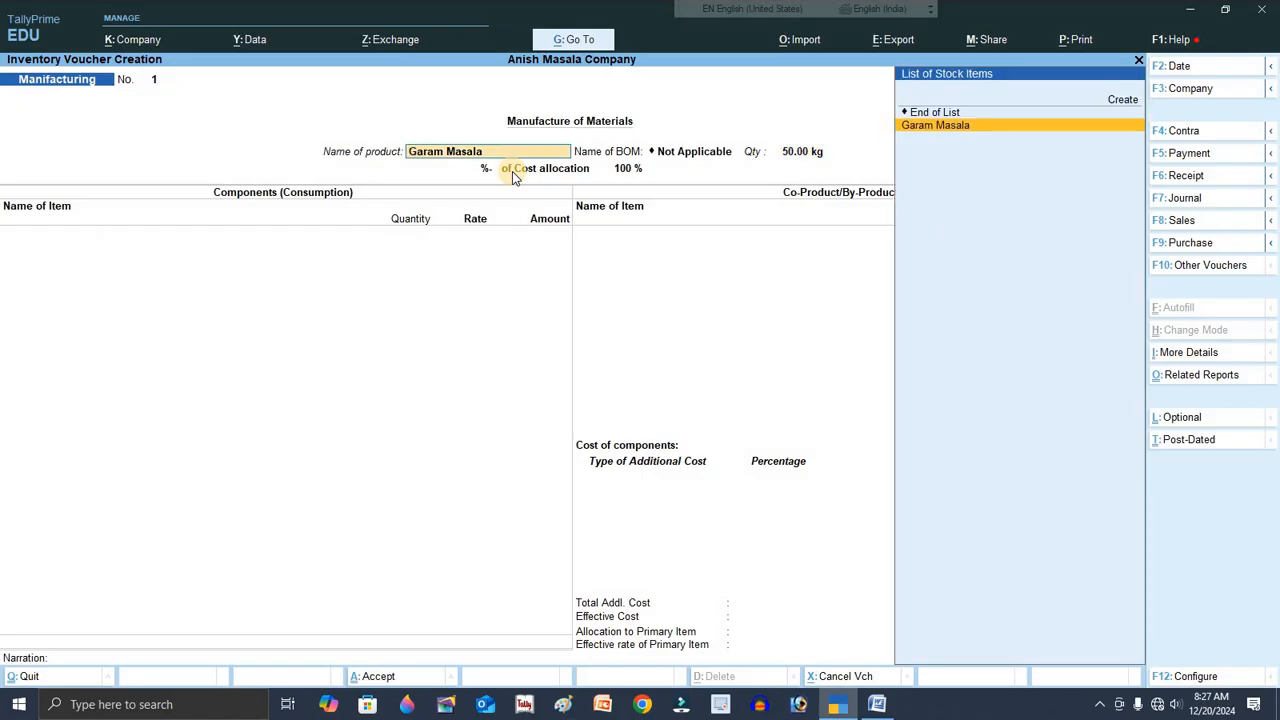
{"action": "key", "text": "Return"}
{"action": "type", "text": "70"}
{"action": "key", "text": "Return"}
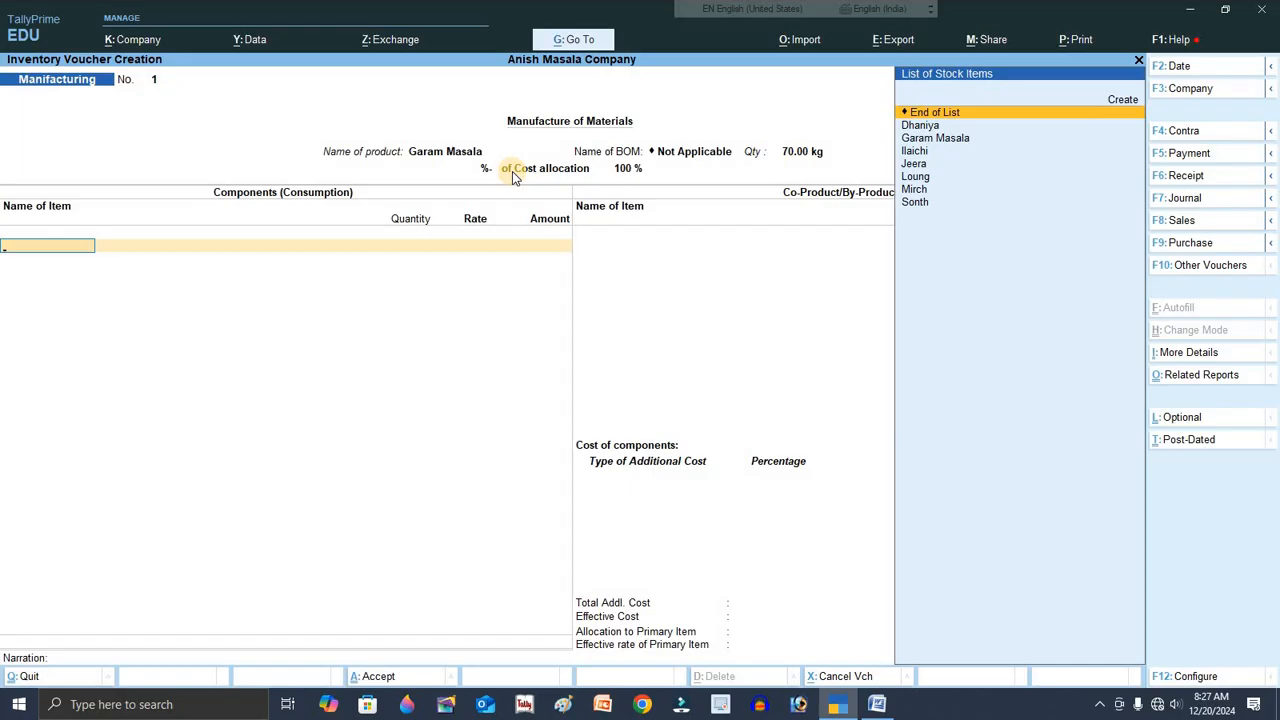
Add Dhaniya as the first consumed component with a quantity of 10 kg at a rate of 50 per kg.
{"action": "key", "text": "Down"}
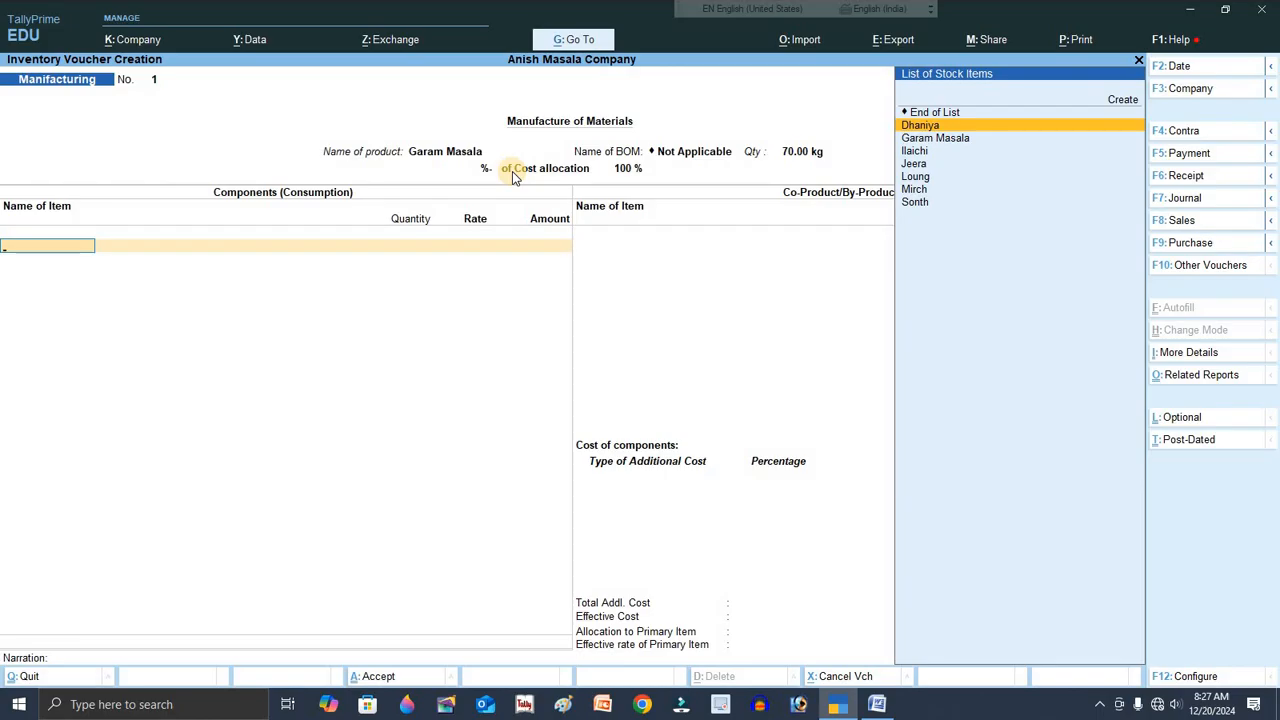
{"action": "key", "text": "Return"}
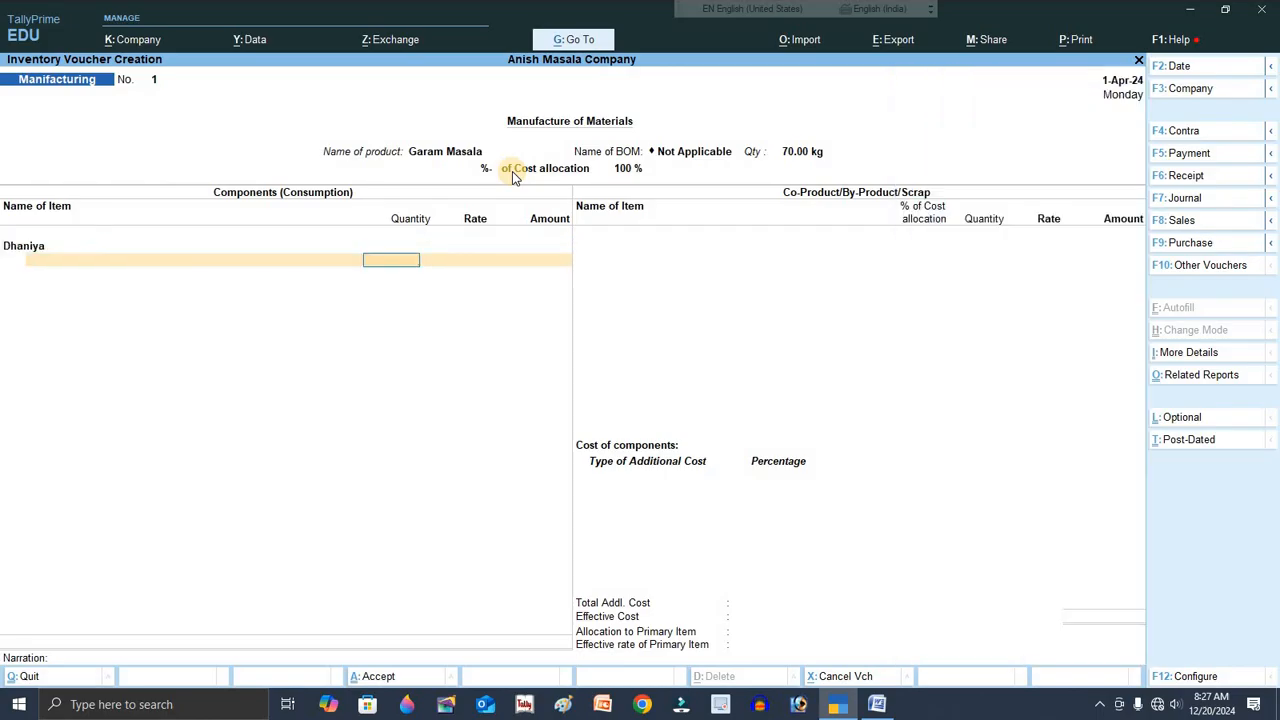
{"action": "type", "text": "10"}
{"action": "key", "text": "Return"}
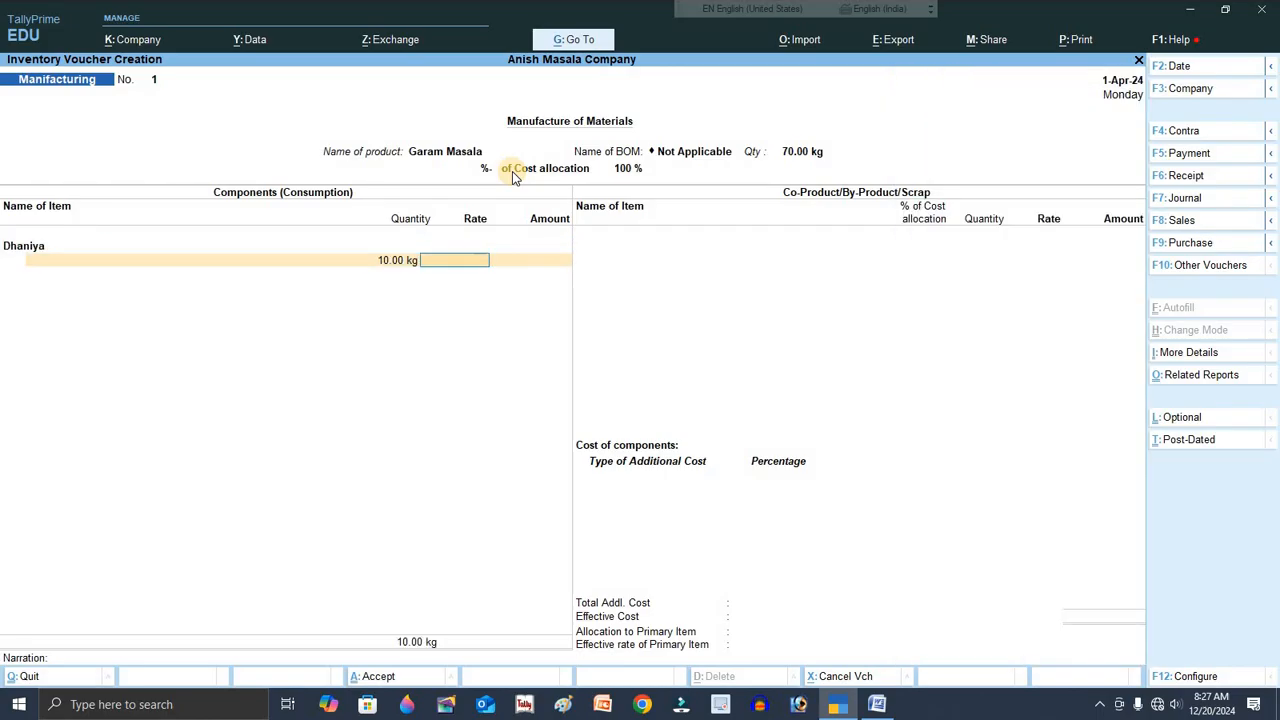
{"action": "type", "text": "50"}
{"action": "key", "text": "Return"}
{"action": "key", "text": "Return"}
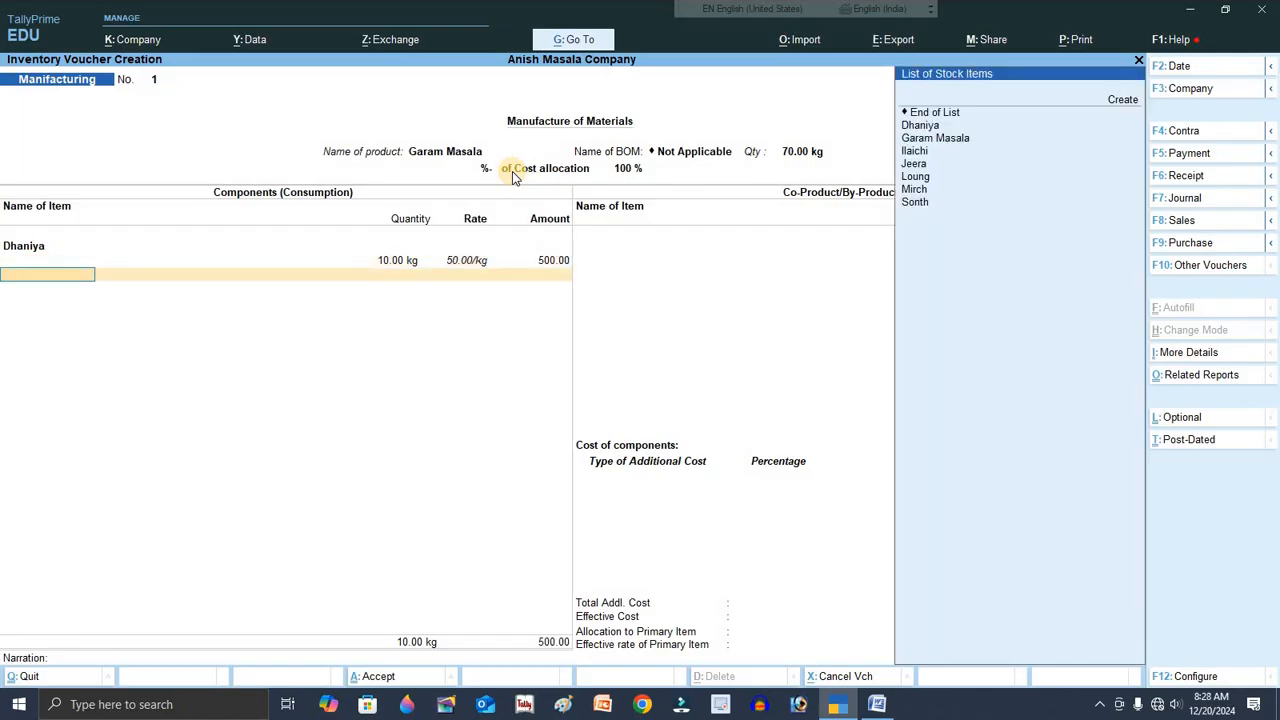
Add Ilaichi as a consumed component with a quantity of 10 kg at a rate of 50 per kg.
{"action": "key", "text": "Down"}
{"action": "key", "text": "Down"}
{"action": "key", "text": "Return"}
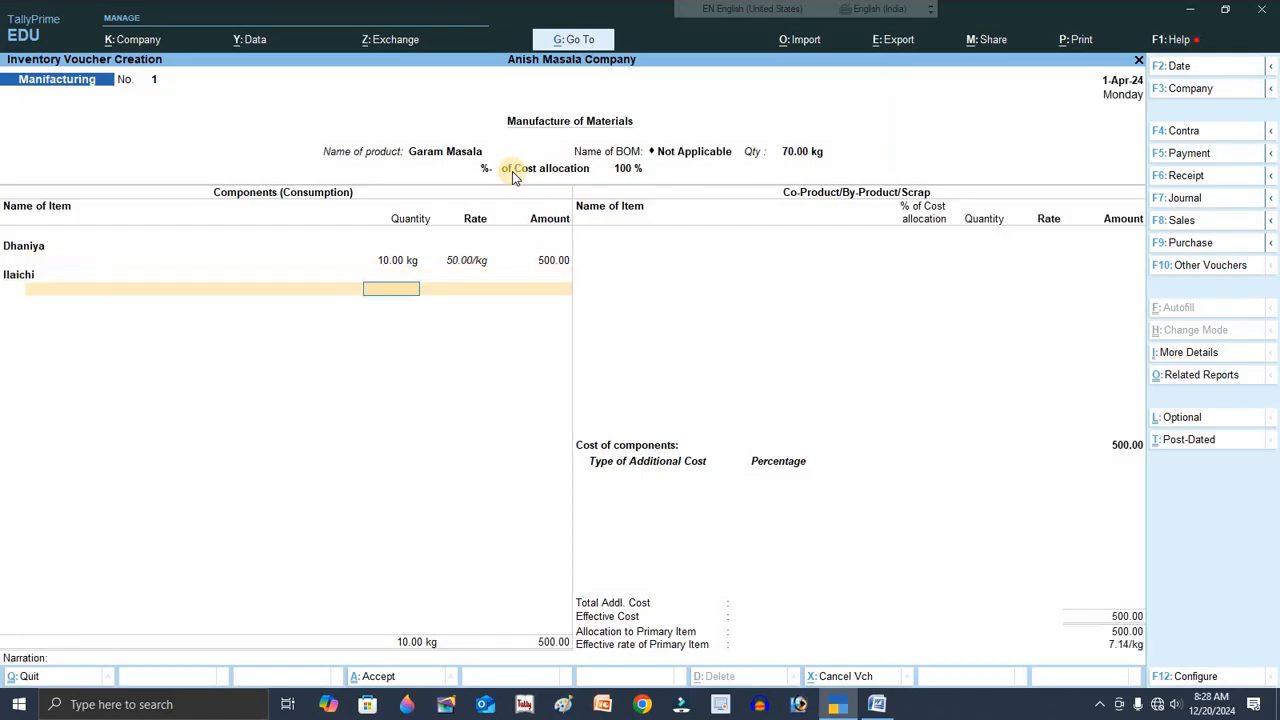
{"action": "type", "text": "10"}
{"action": "key", "text": "Return"}
{"action": "type", "text": "50"}
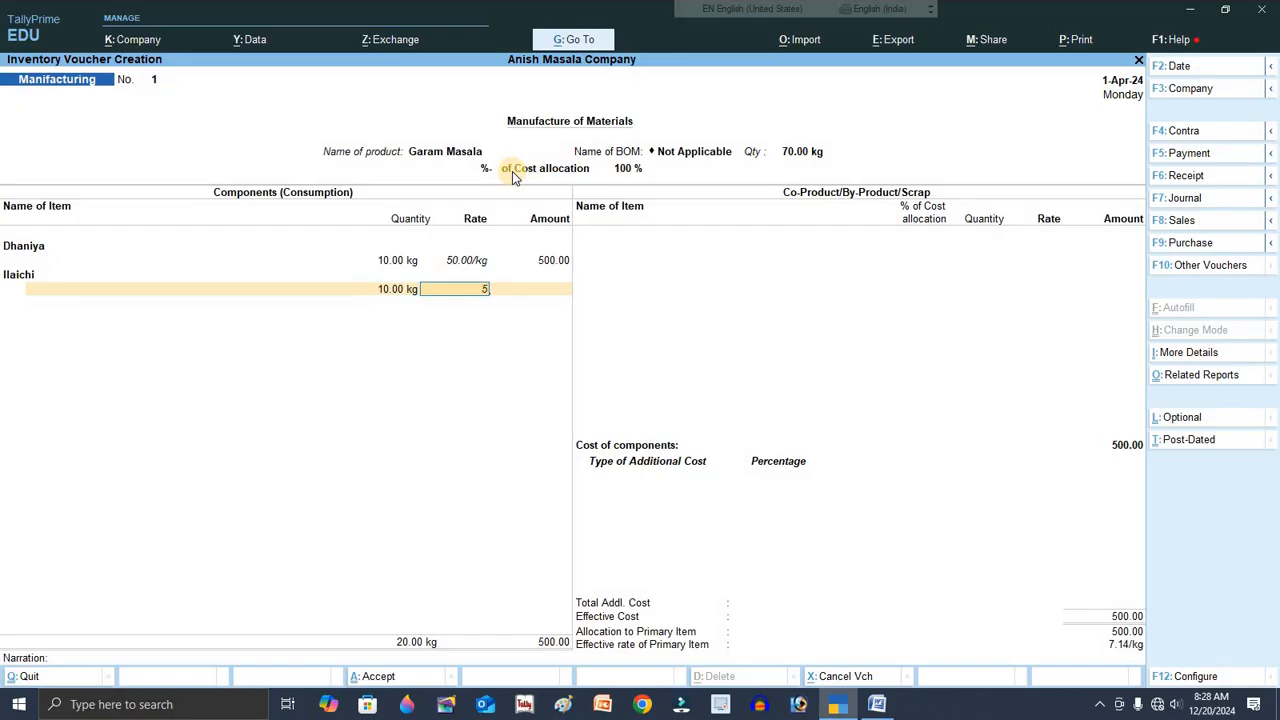
{"action": "key", "text": "Return"}
{"action": "key", "text": "Return"}
Add Jeera as a consumed component with a quantity of 10 kg at a rate of 100 per kg.
{"action": "key", "text": "Down"}
{"action": "key", "text": "Down"}
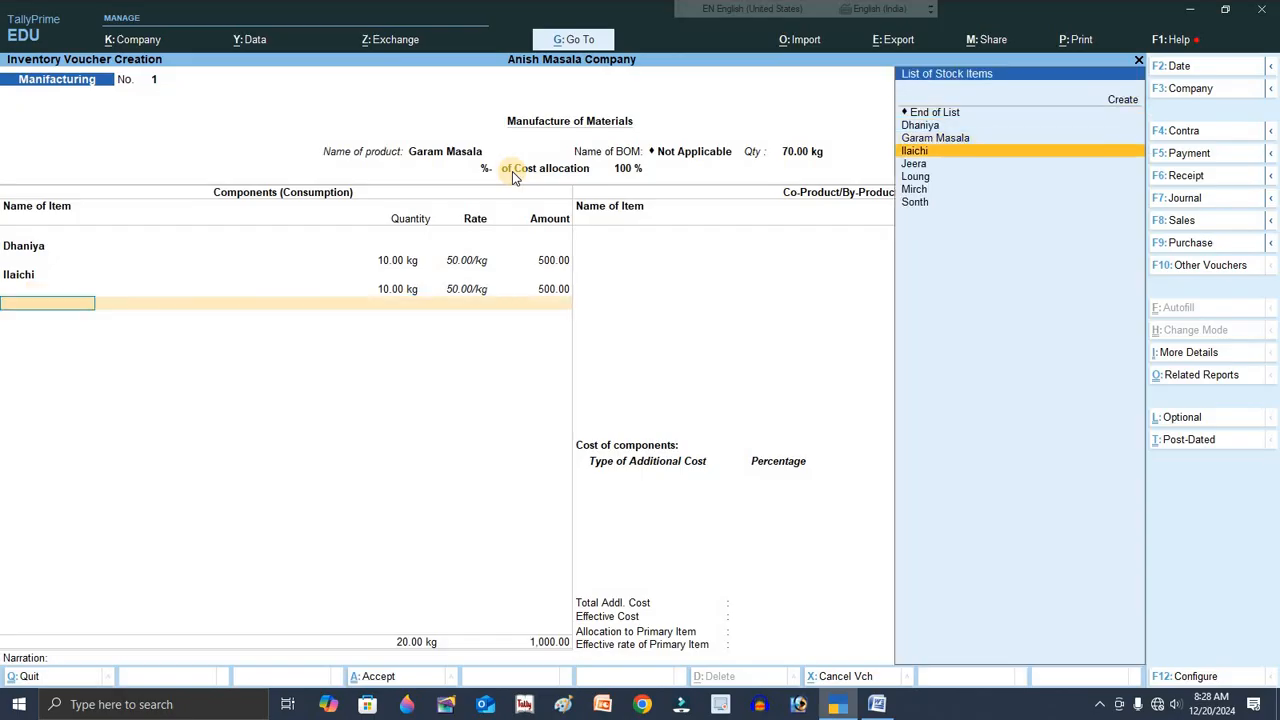
{"action": "key", "text": "Down"}
{"action": "key", "text": "Return"}
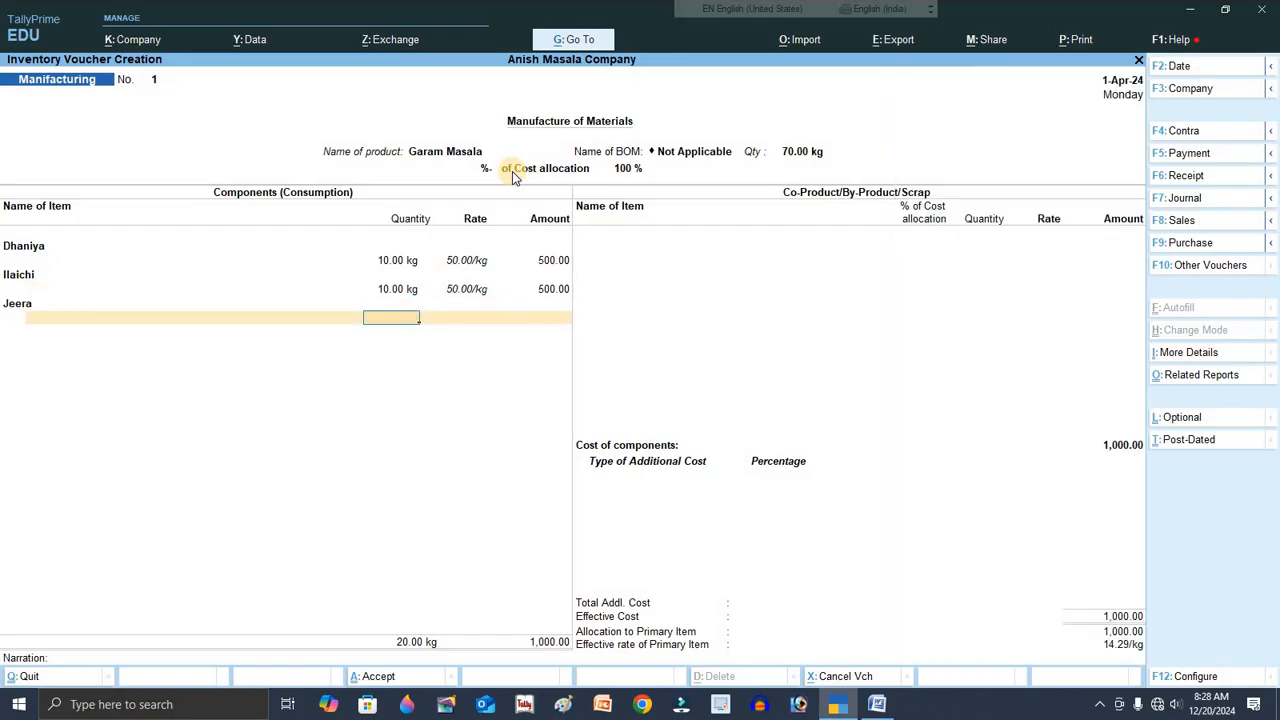
{"action": "type", "text": "10"}
{"action": "key", "text": "Return"}
{"action": "type", "text": "100"}
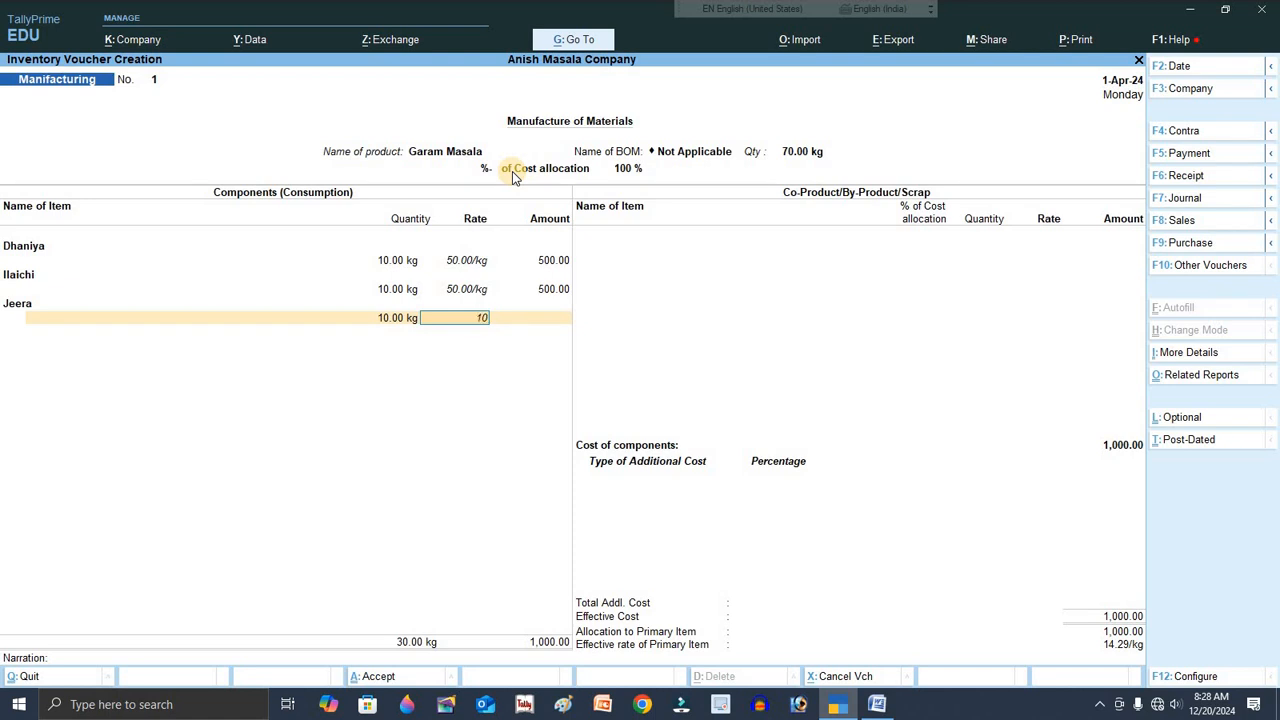
{"action": "key", "text": "Return"}
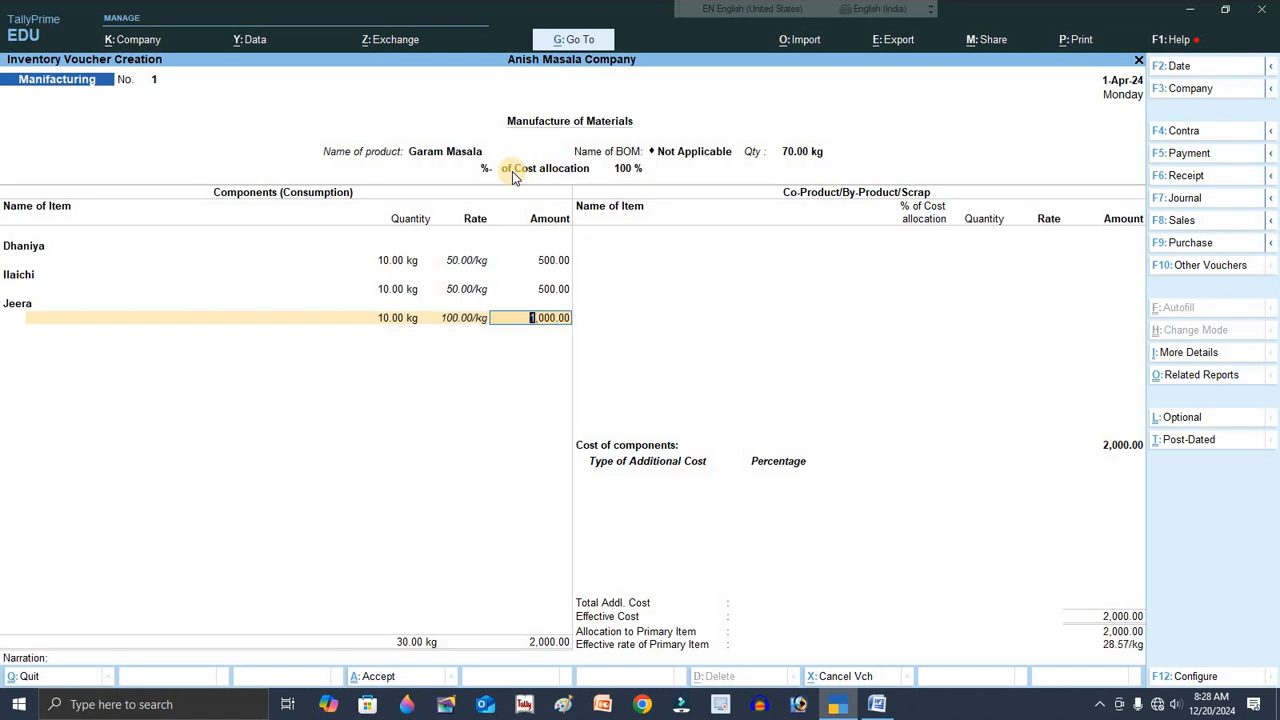
{"action": "key", "text": "Return"}
Select Loung as the next consumed component below Jeera.
{"action": "key", "text": "Down"}
{"action": "key", "text": "Down"}
{"action": "key", "text": "Down"}
{"action": "key", "text": "Down"}
{"action": "key", "text": "Down"}
{"action": "key", "text": "Down"}
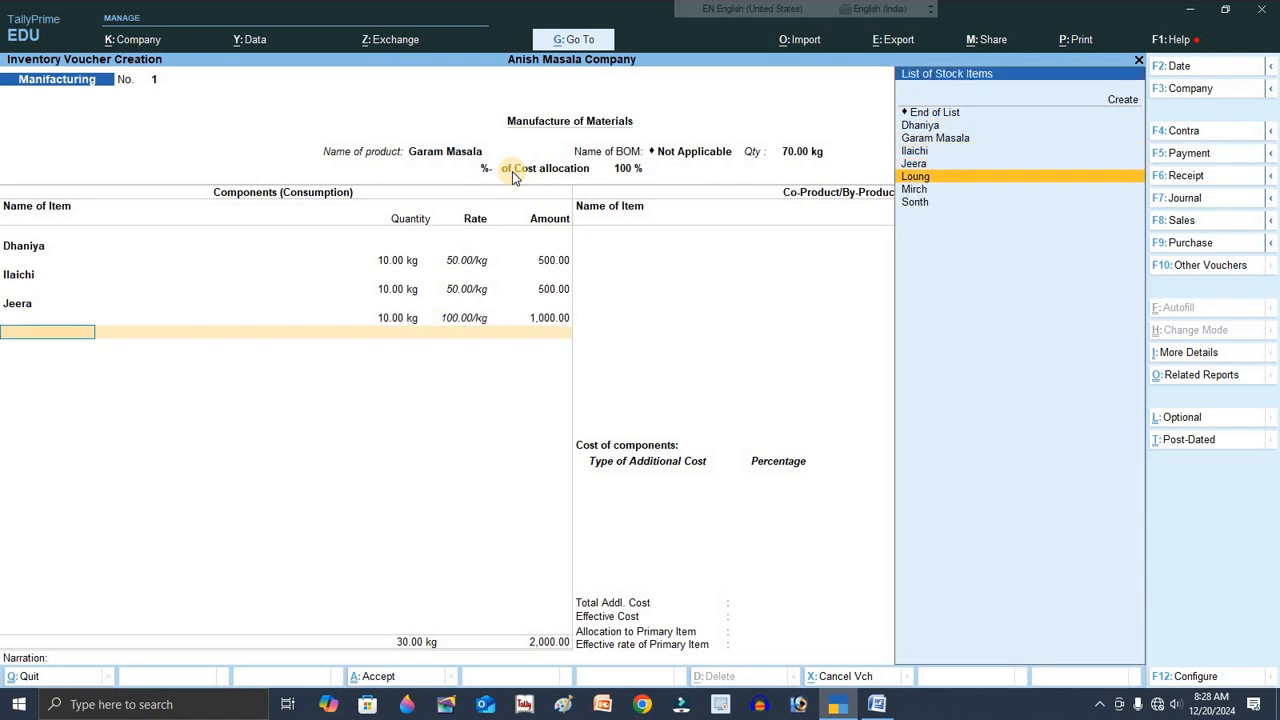
{"action": "key", "text": "Return"}
{"action": "key", "text": "BackSpace"}
{"action": "key", "text": "Return"}
{"action": "key", "text": "BackSpace"}
{"action": "key", "text": "Return"}
{"action": "key", "text": "BackSpace"}
{"action": "key", "text": "Return"}
{"action": "key", "text": "BackSpace"}
Alter the Loung stock item from within the voucher, set its unit to kg and save it.
{"action": "key", "text": "ctrl"}
{"action": "key", "text": "ctrl+Return"}
{"action": "key", "text": "Return"}
{"action": "key", "text": "Return"}
{"action": "key", "text": "Return"}
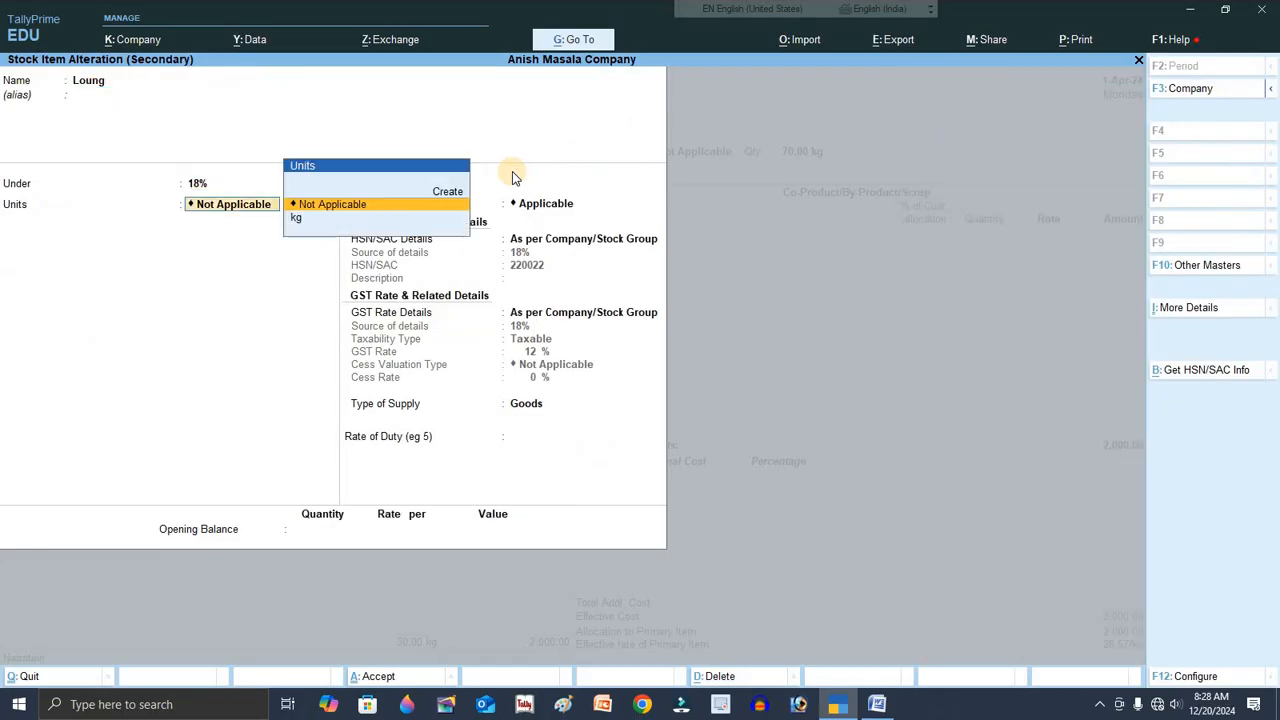
{"action": "key", "text": "Down"}
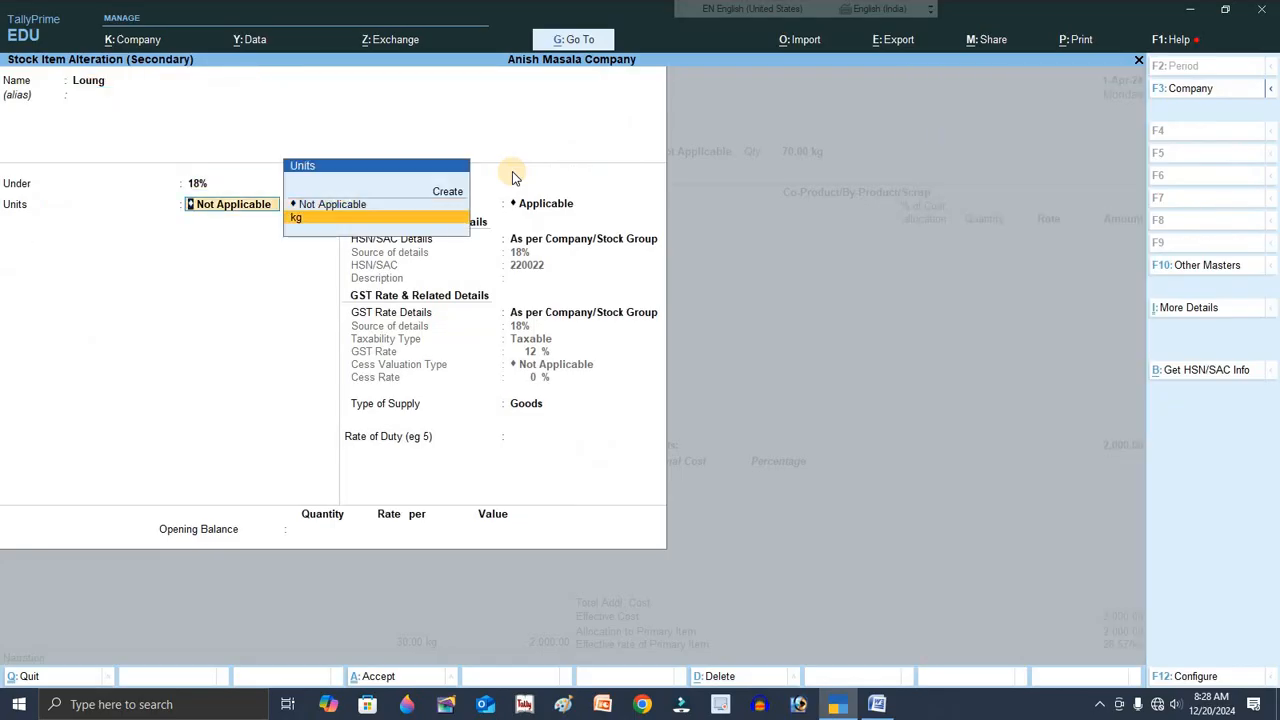
{"action": "key", "text": "Return"}
{"action": "key", "text": "ctrl"}
{"action": "key", "text": "ctrl+a"}
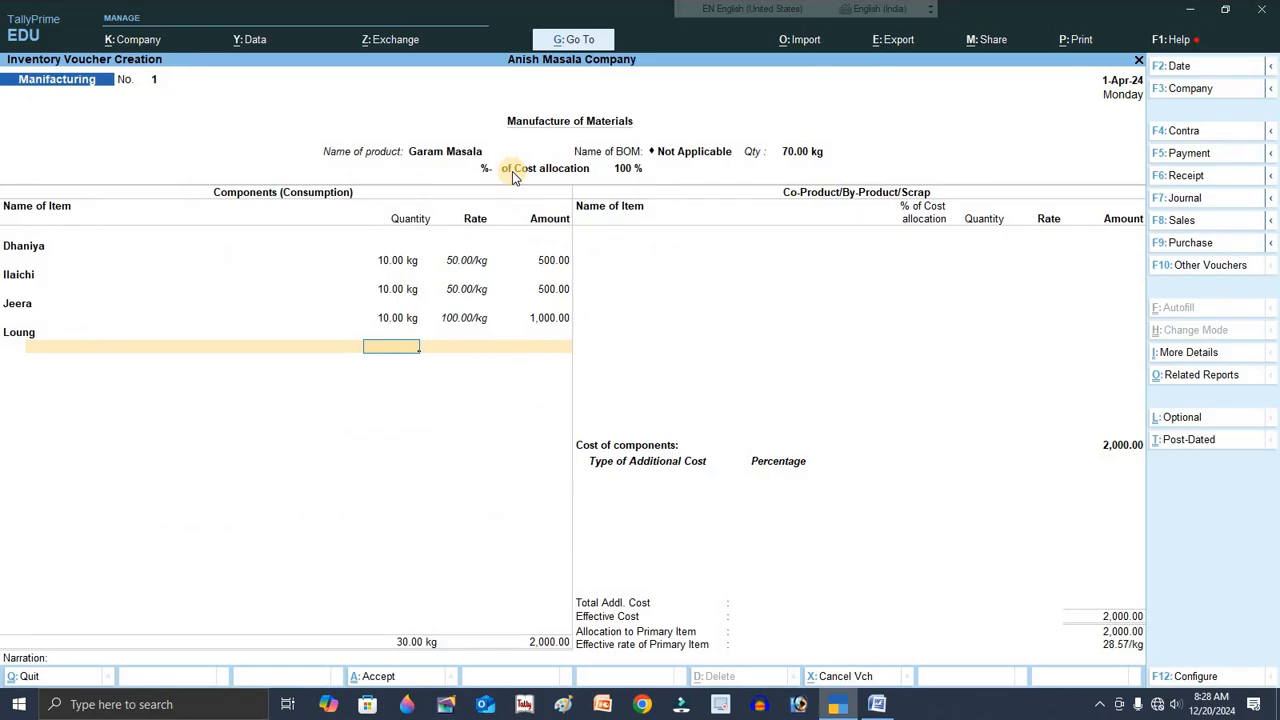
Enter a quantity of 10 kg at a rate of 150 per kg for the Loung component.
{"action": "type", "text": "50"}
{"action": "key", "text": "BackSpace"}
{"action": "key", "text": "BackSpace"}
{"action": "type", "text": "10"}
{"action": "key", "text": "Return"}
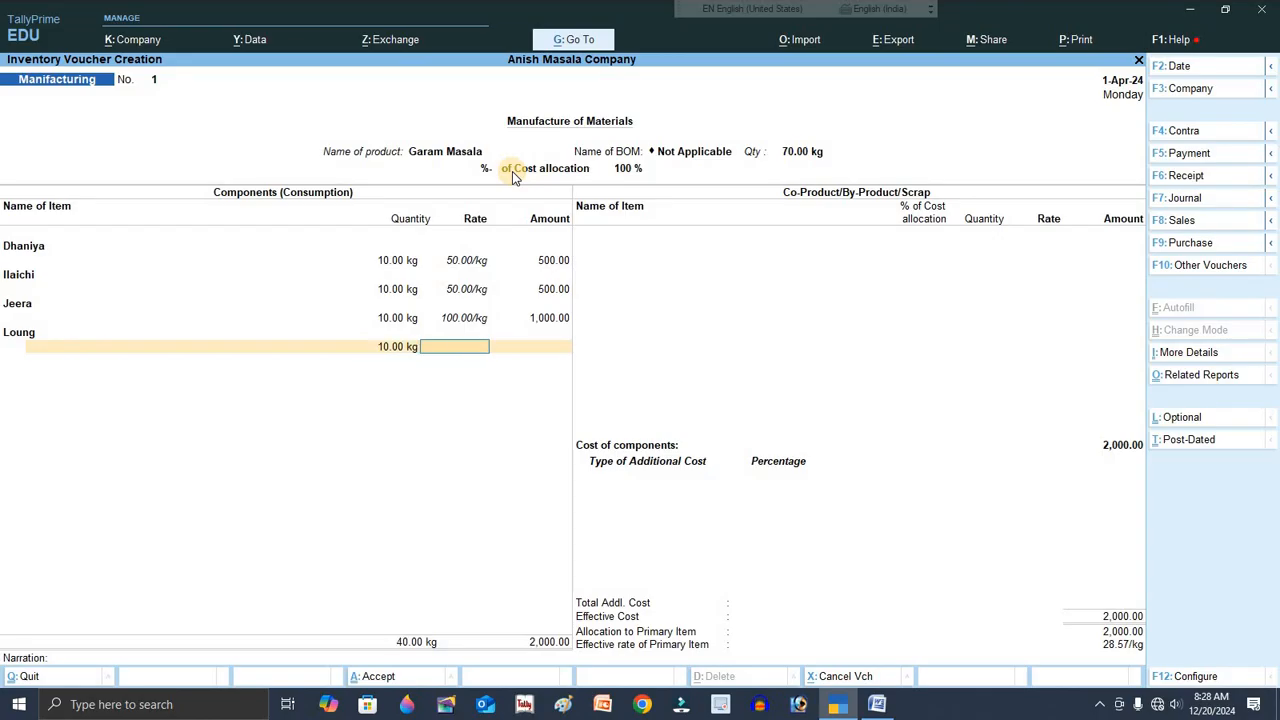
{"action": "type", "text": "150"}
{"action": "key", "text": "Return"}
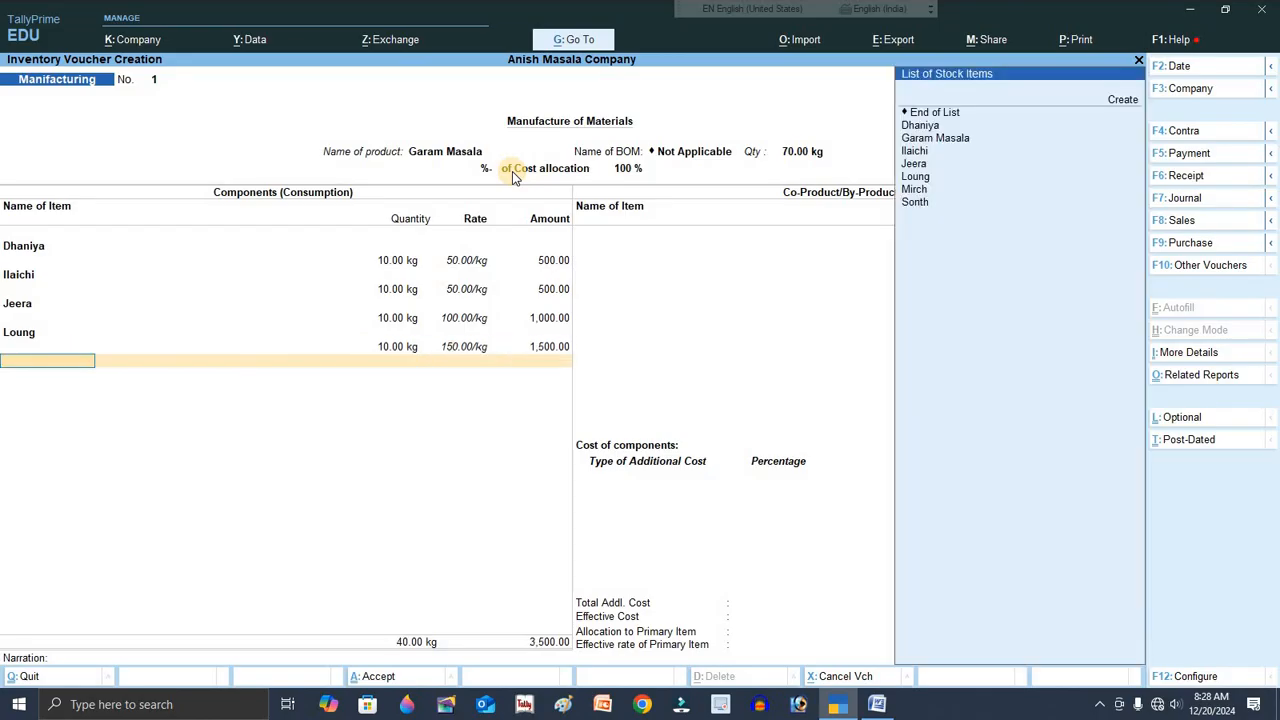
Add Mirch as a consumed component with a quantity of 10 kg at a rate of 60 per kg.
{"action": "key", "text": "Down"}
{"action": "key", "text": "Down"}
{"action": "key", "text": "Down"}
{"action": "key", "text": "Down"}
{"action": "key", "text": "Down"}
{"action": "key", "text": "Down"}
{"action": "key", "text": "Return"}
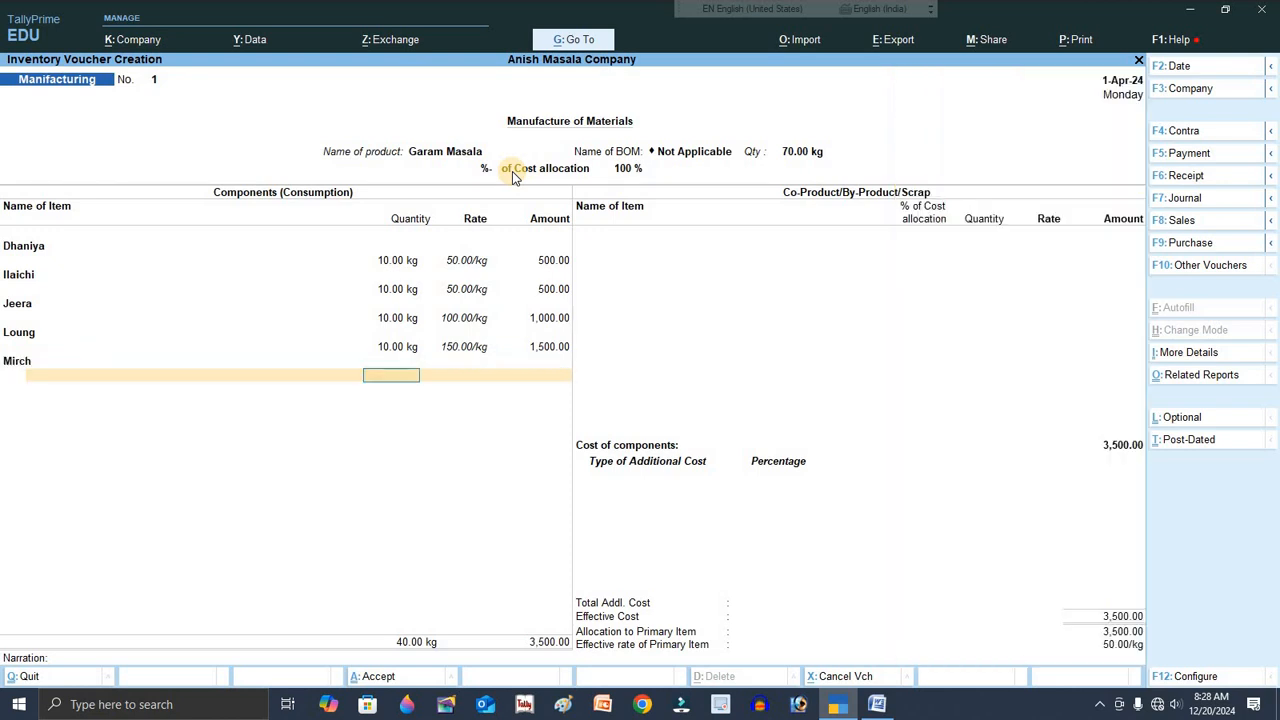
{"action": "type", "text": "10"}
{"action": "key", "text": "Return"}
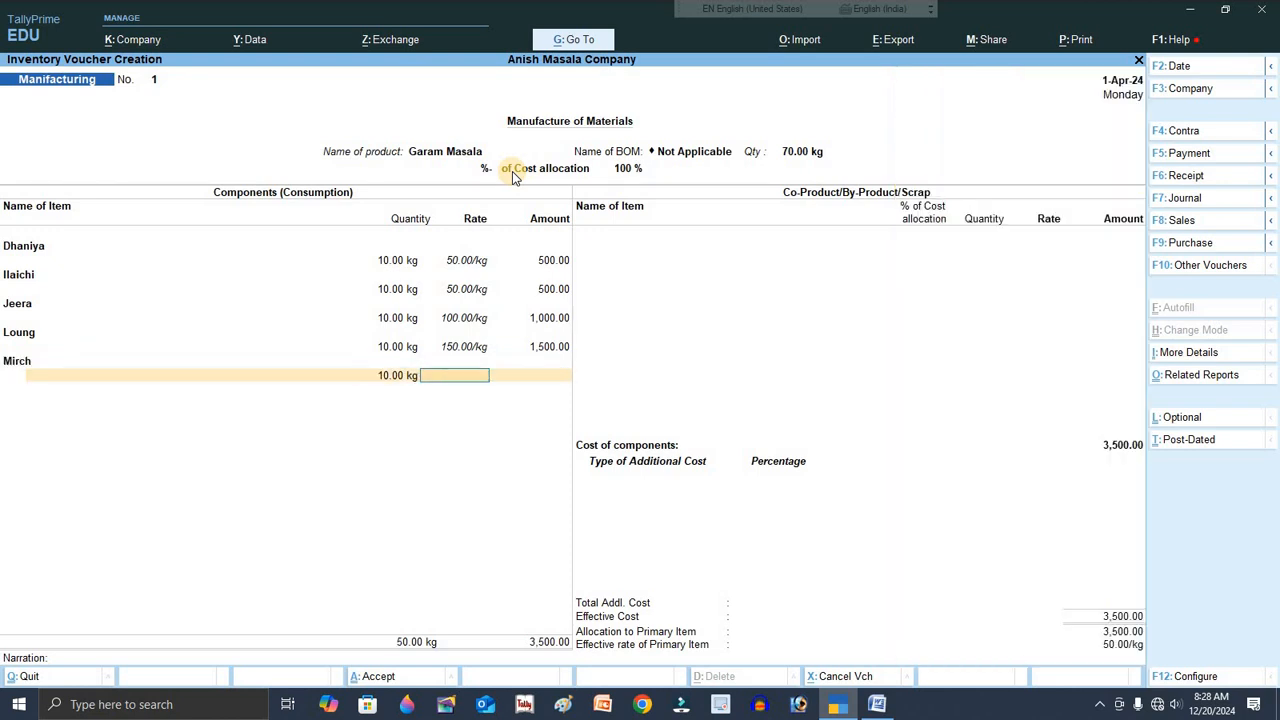
{"action": "type", "text": "60"}
{"action": "key", "text": "Return"}
{"action": "key", "text": "Return"}
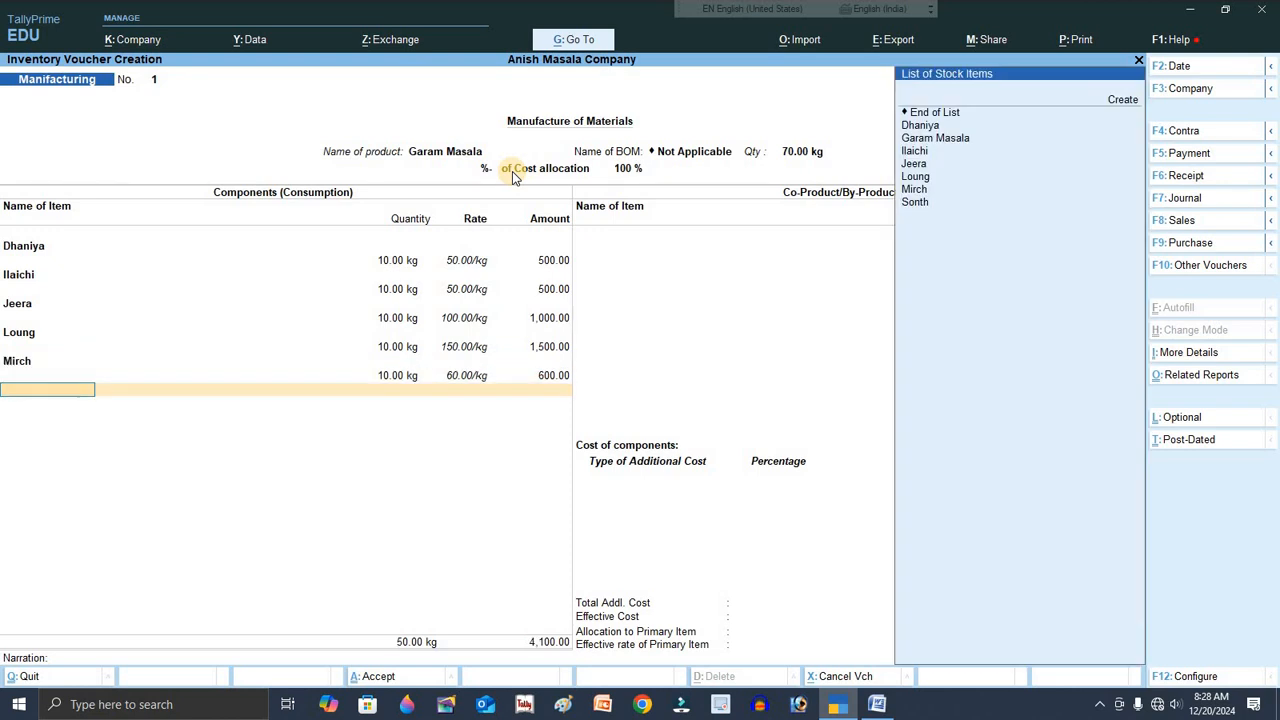
Add Sonth as the last consumed component with 10 kg at a rate of 200 per kg and end the component list.
{"action": "key", "text": "Down"}
{"action": "key", "text": "Down"}
{"action": "key", "text": "Down"}
{"action": "key", "text": "Down"}
{"action": "key", "text": "Down"}
{"action": "key", "text": "Down"}
{"action": "key", "text": "Down"}
{"action": "key", "text": "Return"}
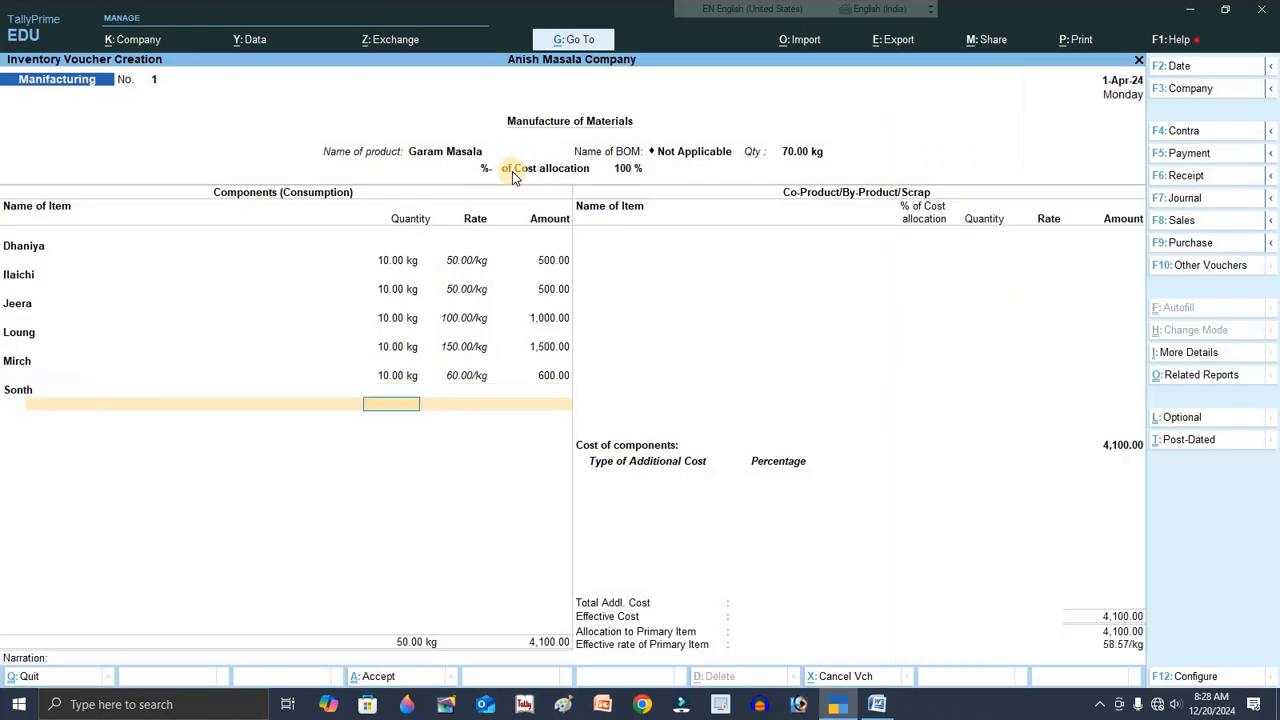
{"action": "type", "text": "10"}
{"action": "key", "text": "Return"}
{"action": "type", "text": "200"}
{"action": "key", "text": "Return"}
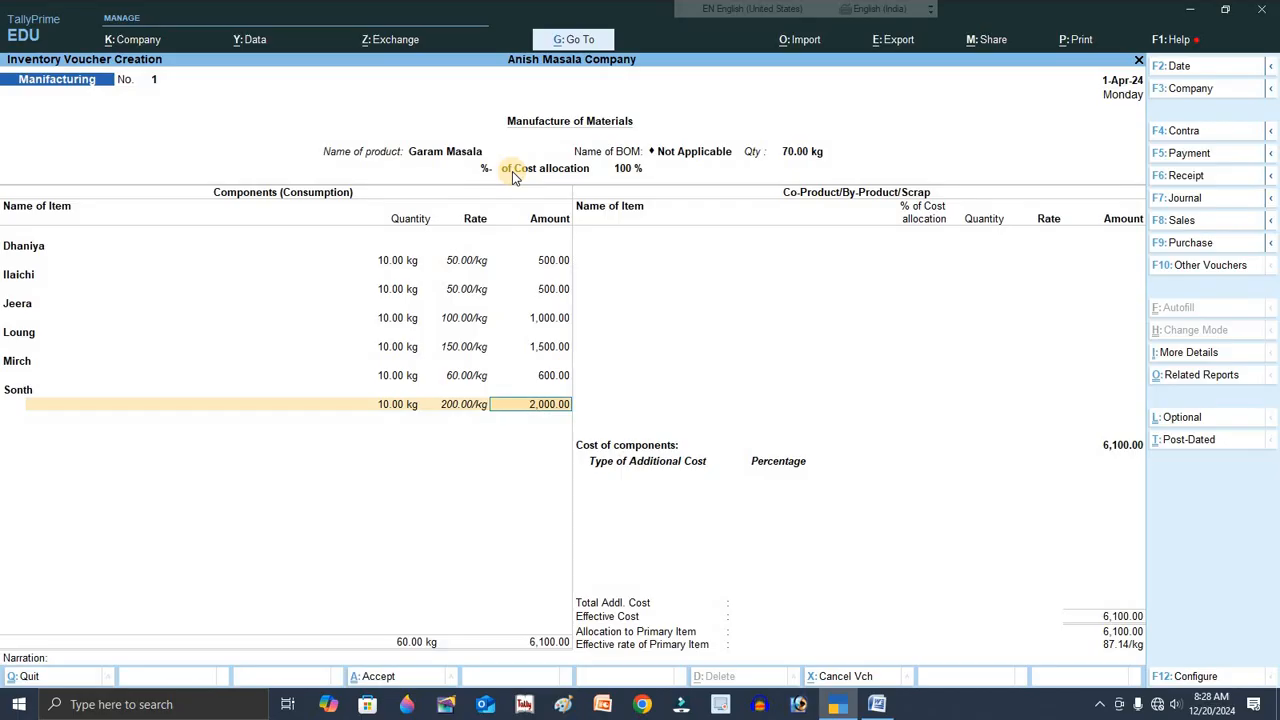
{"action": "key", "text": "Return"}
{"action": "key", "text": "Return"}
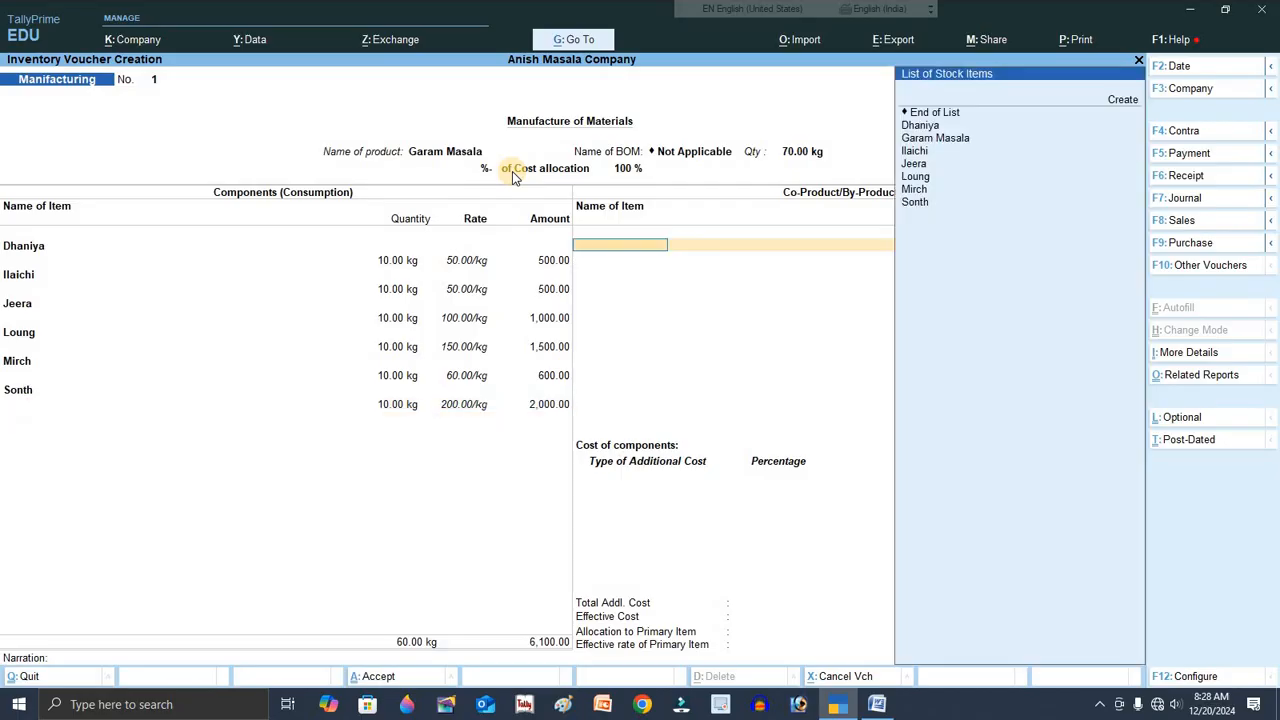
Enter Garam Masala in the co-product list with 70 kg and no cost allocation percentage, and continue to the additional costs.
{"action": "key", "text": "Down"}
{"action": "key", "text": "Down"}
{"action": "key", "text": "Down"}
{"action": "key", "text": "Down"}
{"action": "key", "text": "Up"}
{"action": "key", "text": "Return"}
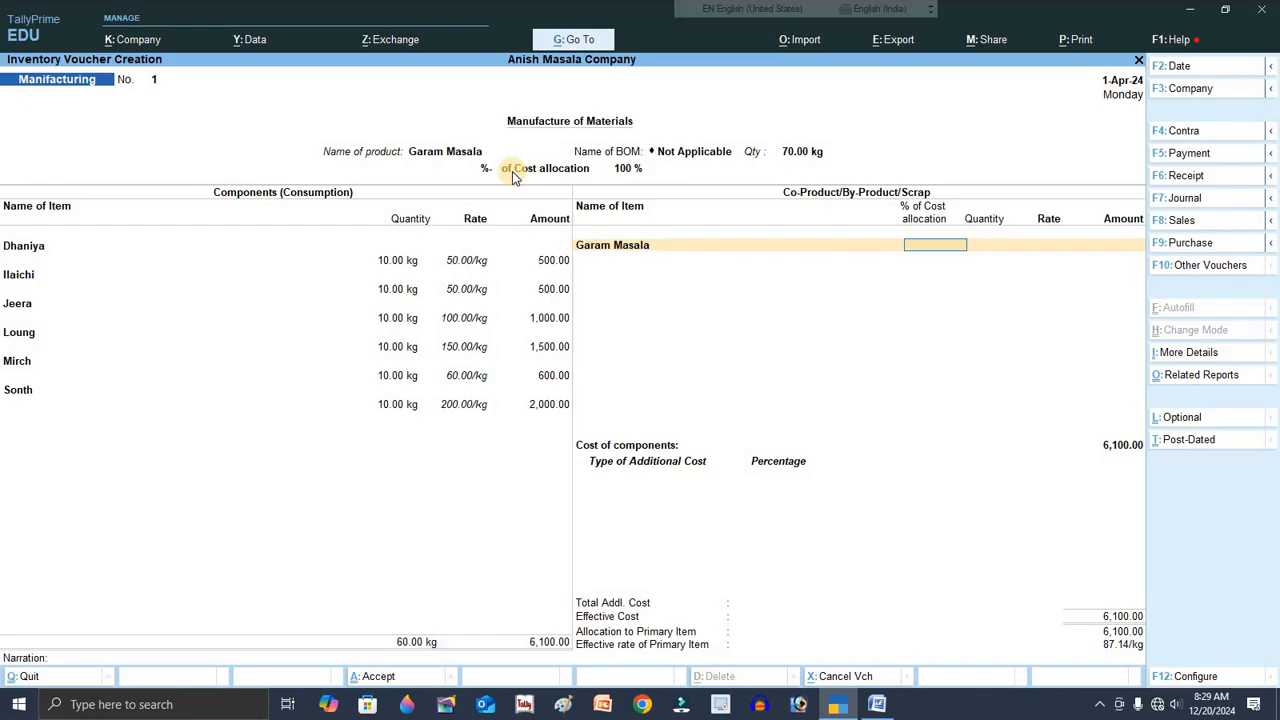
{"action": "key", "text": "Return"}
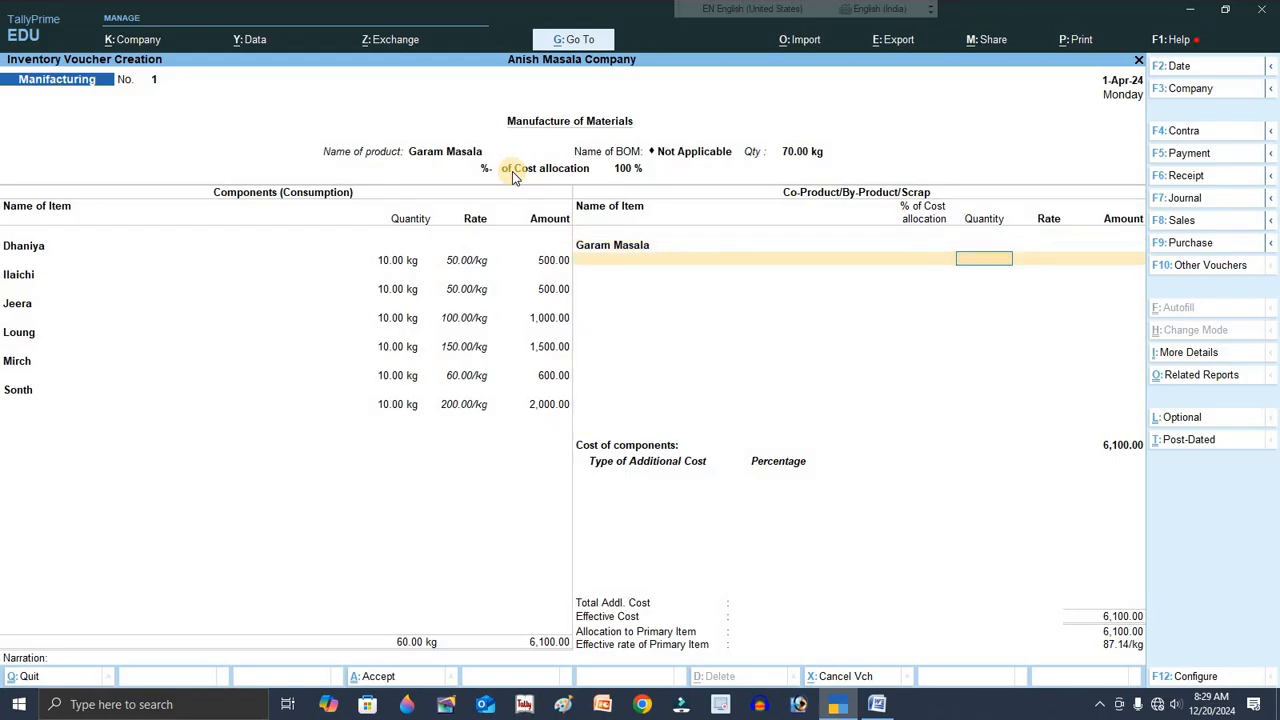
{"action": "type", "text": "70"}
{"action": "key", "text": "Return"}
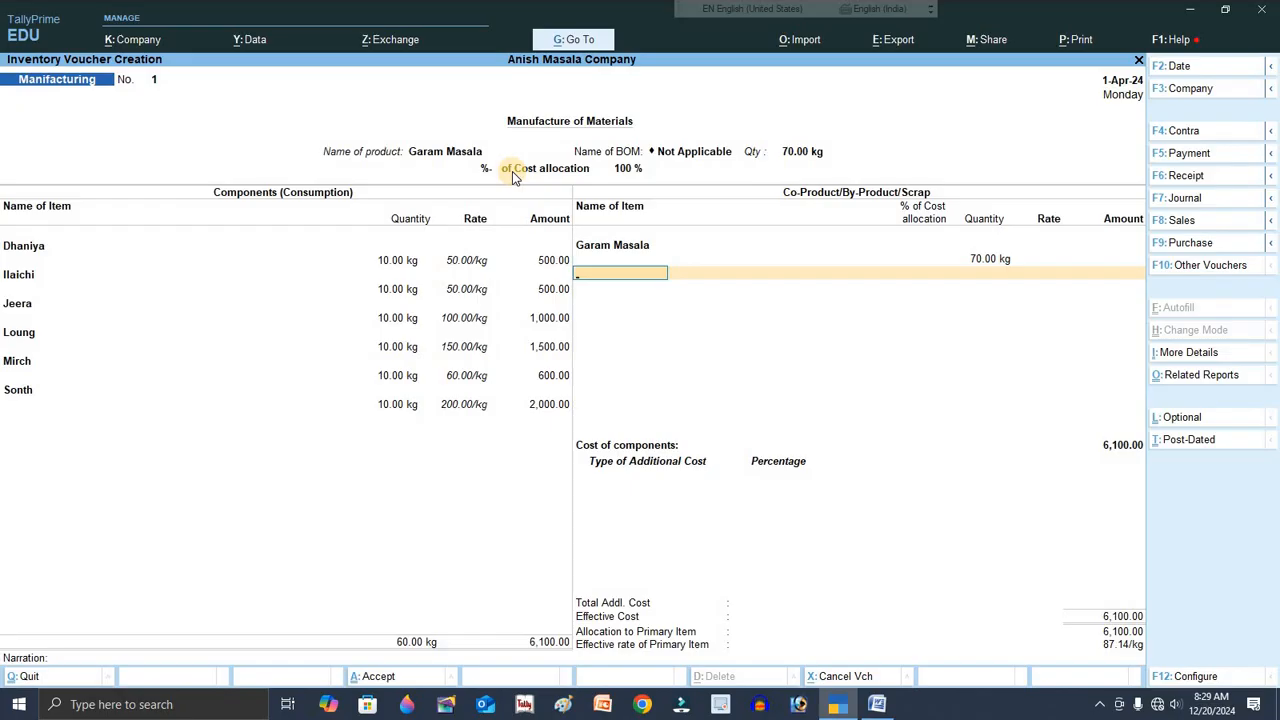
{"action": "key", "text": "Return"}
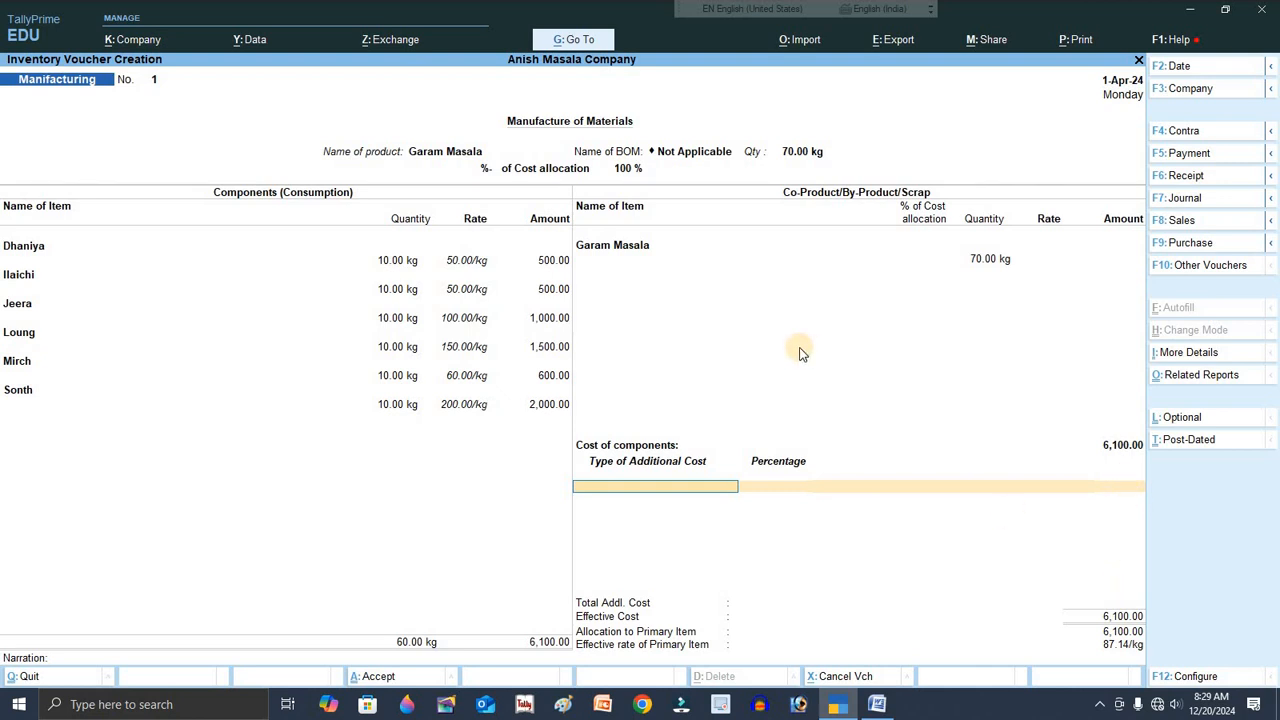
{"action": "key", "text": "BackSpace"}
{"action": "key", "text": "Return"}
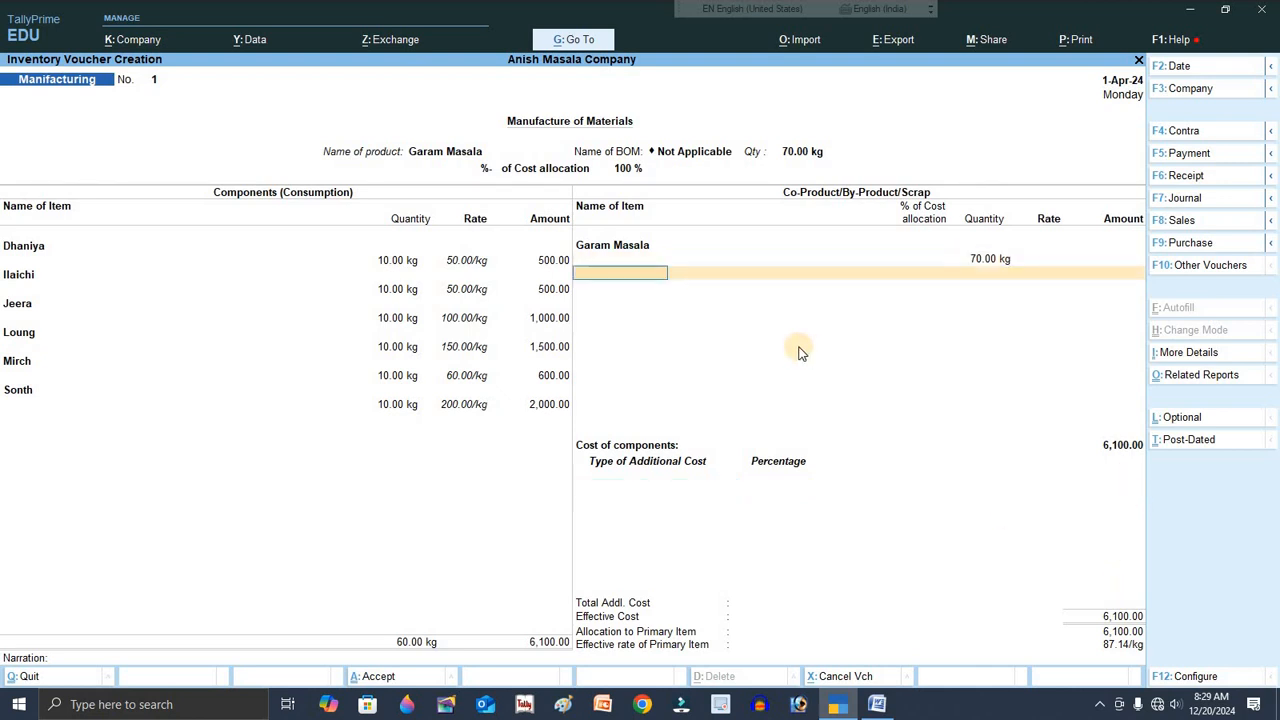
{"action": "key", "text": "Return"}
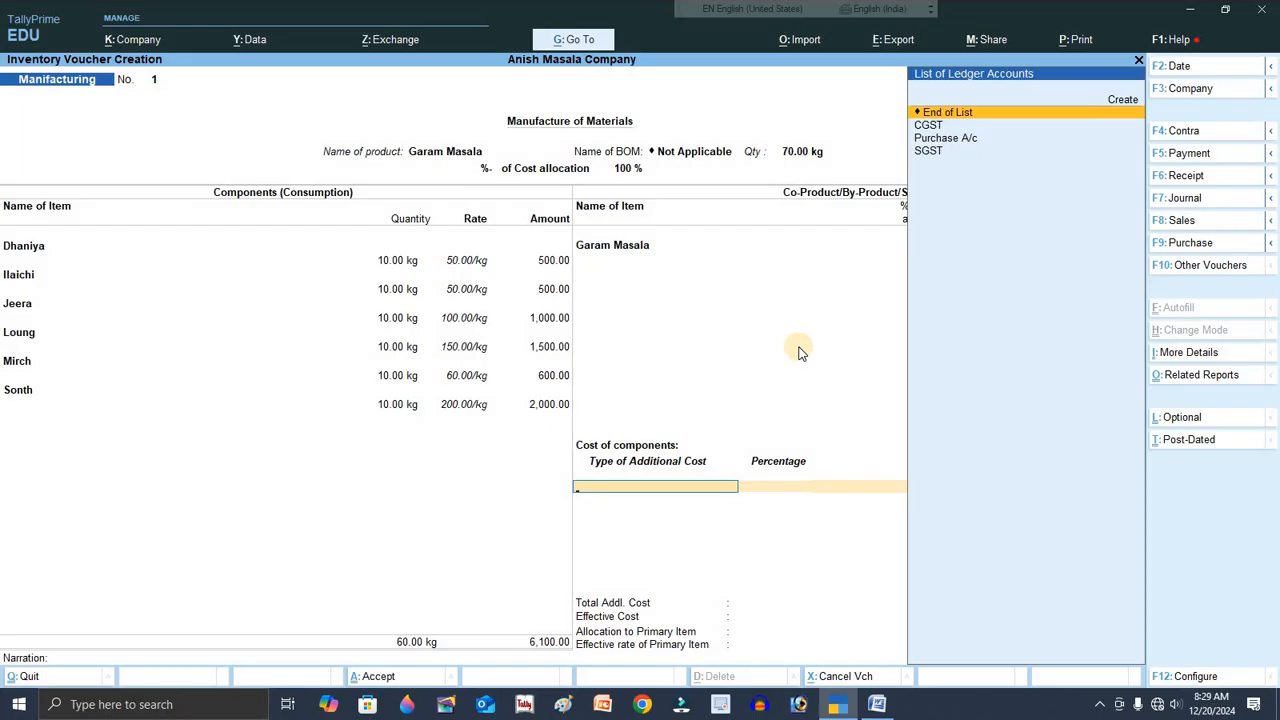
Create a new ledger named Pisai under Indirect Expenses and use it as the first additional cost.
{"action": "key", "text": "alt"}
{"action": "key", "text": "Up"}
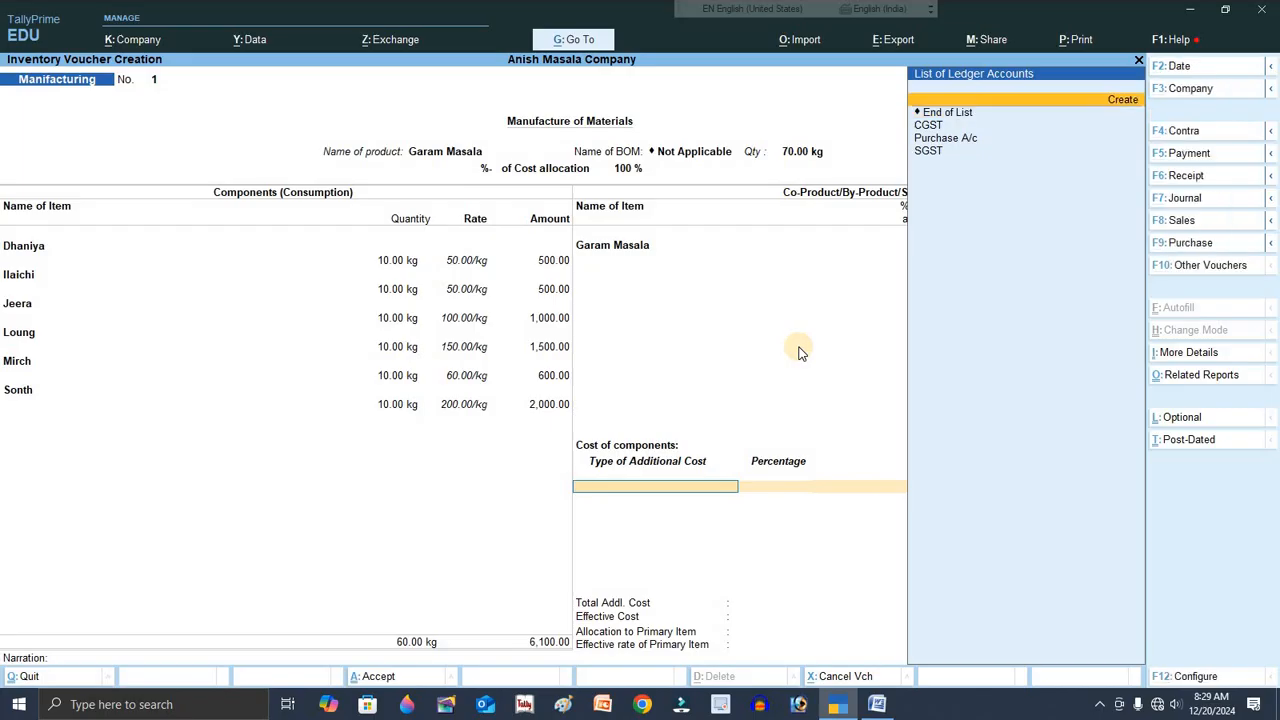
{"action": "key", "text": "Return"}
{"action": "type", "text": "Pis"}
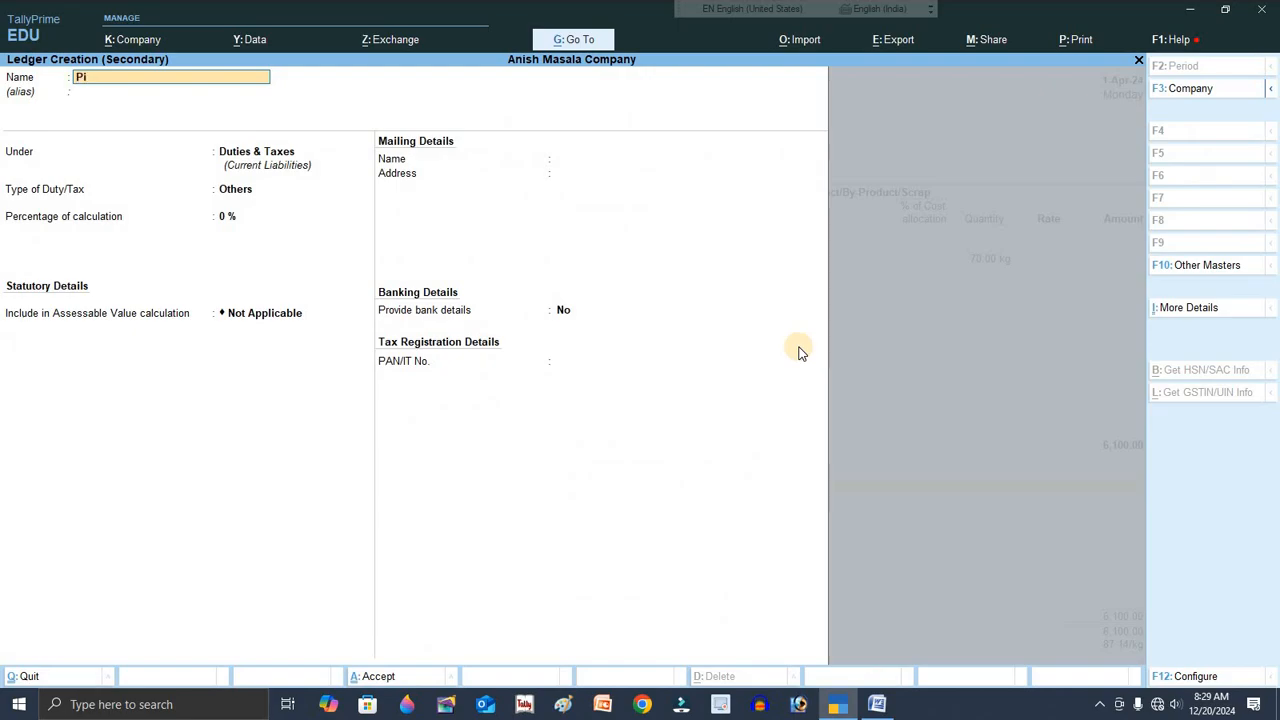
{"action": "key", "text": "Return"}
{"action": "key", "text": "Return"}
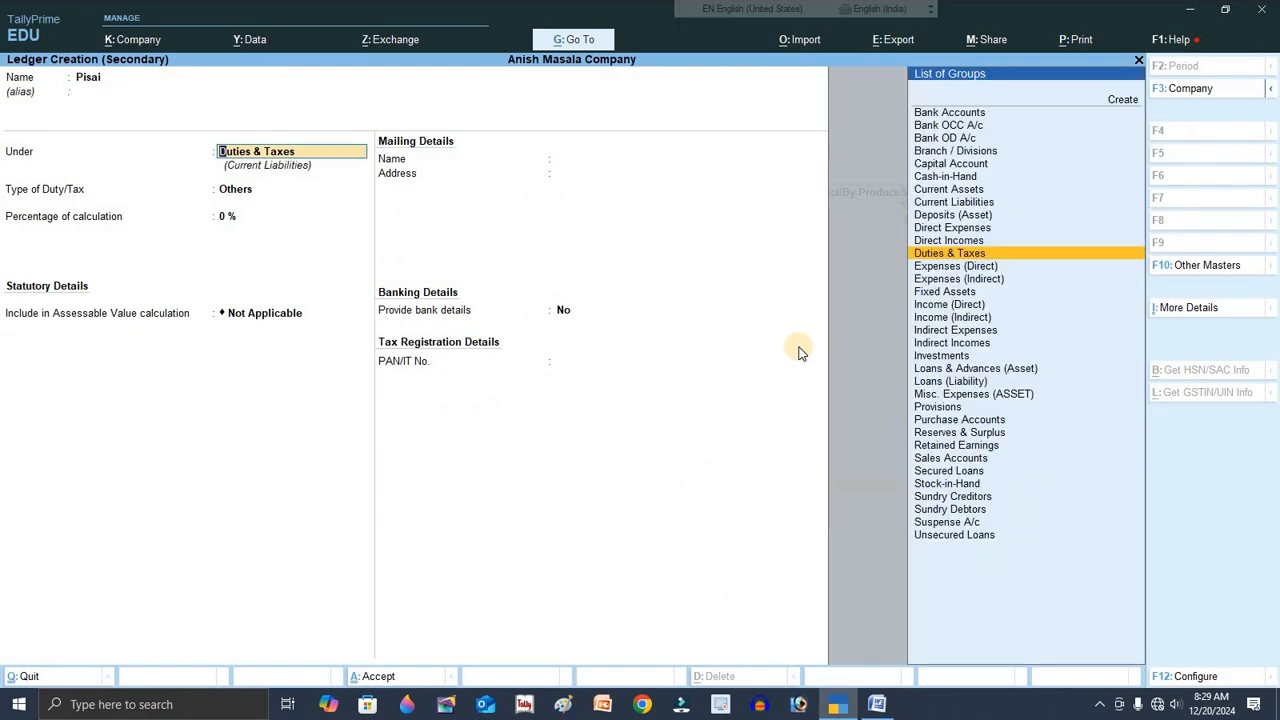
{"action": "type", "text": "In"}
{"action": "key", "text": "Down"}
{"action": "key", "text": "Down"}
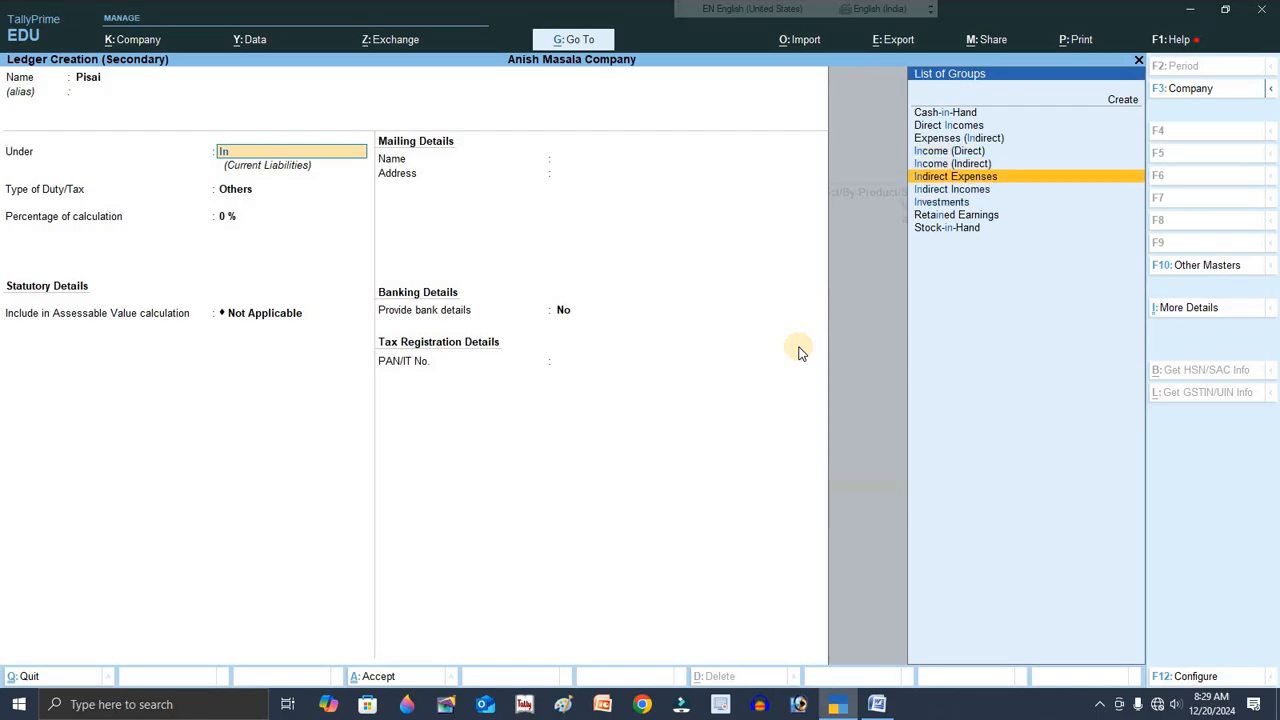
{"action": "key", "text": "Return"}
{"action": "key", "text": "ctrl+a"}
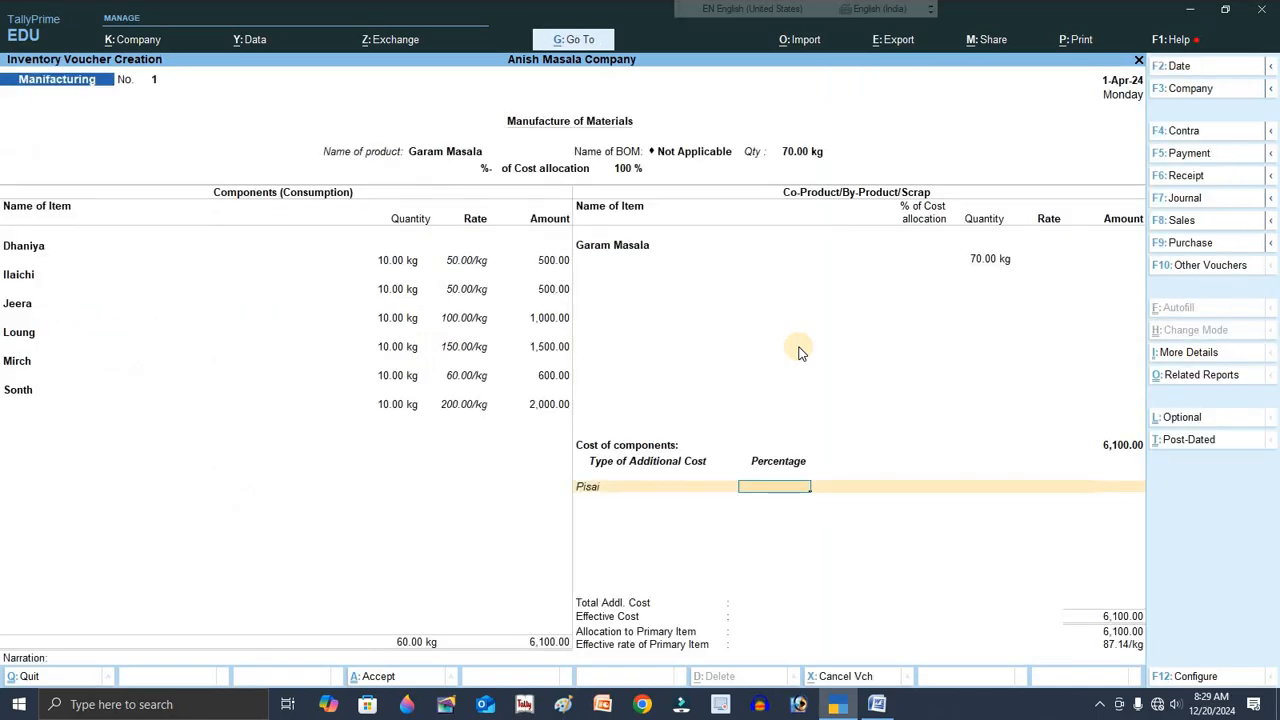
Set the Pisai additional cost to an amount of 500, leaving its percentage blank.
{"action": "key", "text": "Return"}
{"action": "type", "text": "300"}
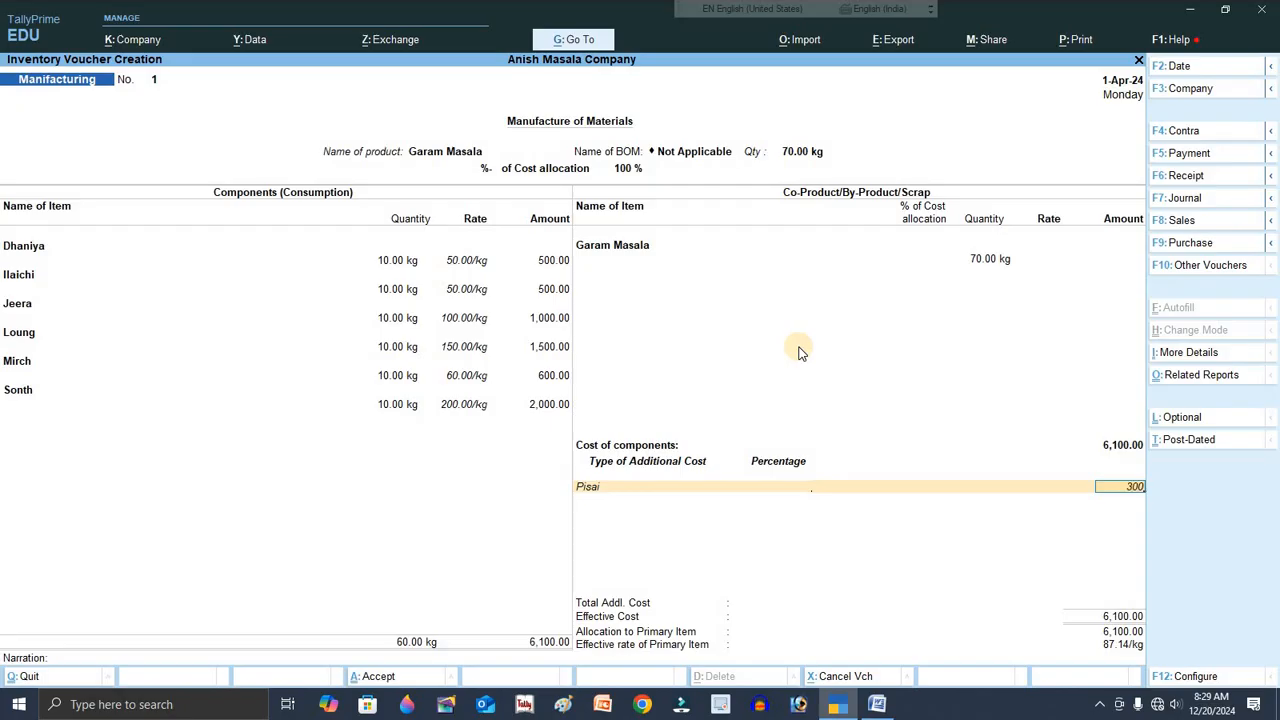
{"action": "key", "text": "Up"}
{"action": "key", "text": "Return"}
{"action": "type", "text": "500"}
{"action": "key", "text": "Return"}
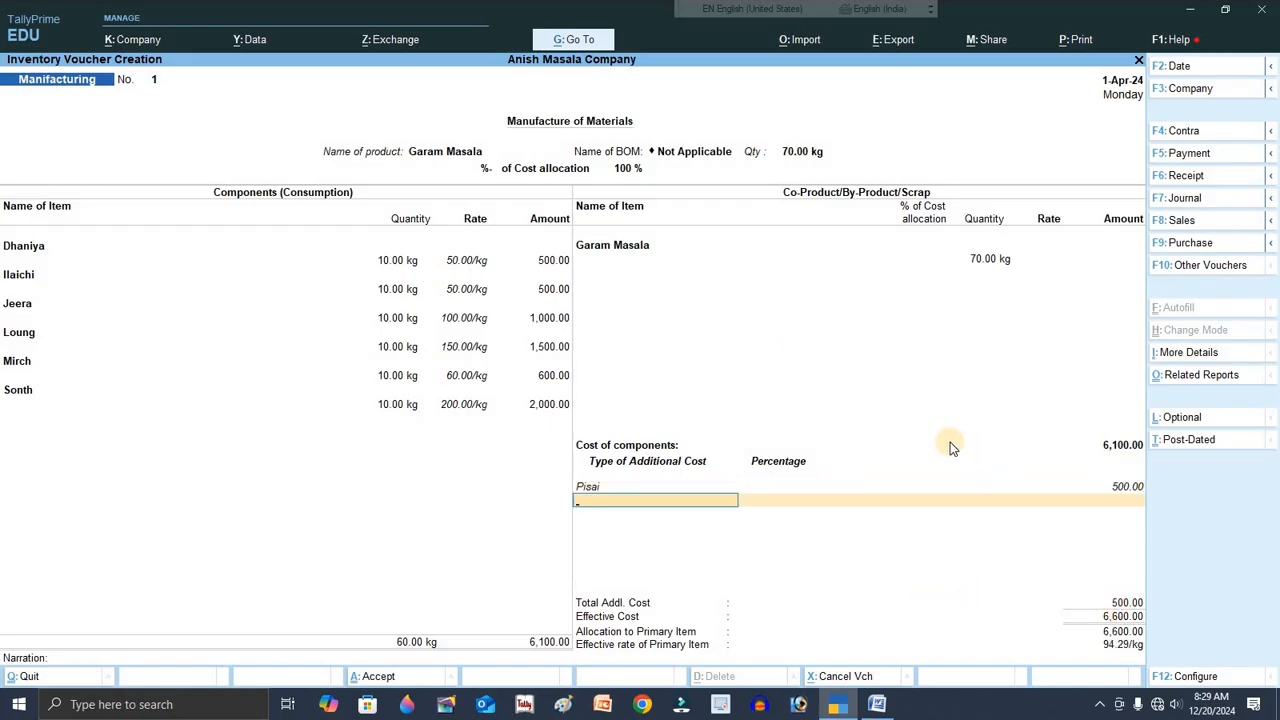
Create a second additional cost ledger named Traspotation, keeping it under Indirect Expenses, and save it.
{"action": "key", "text": "alt+c"}
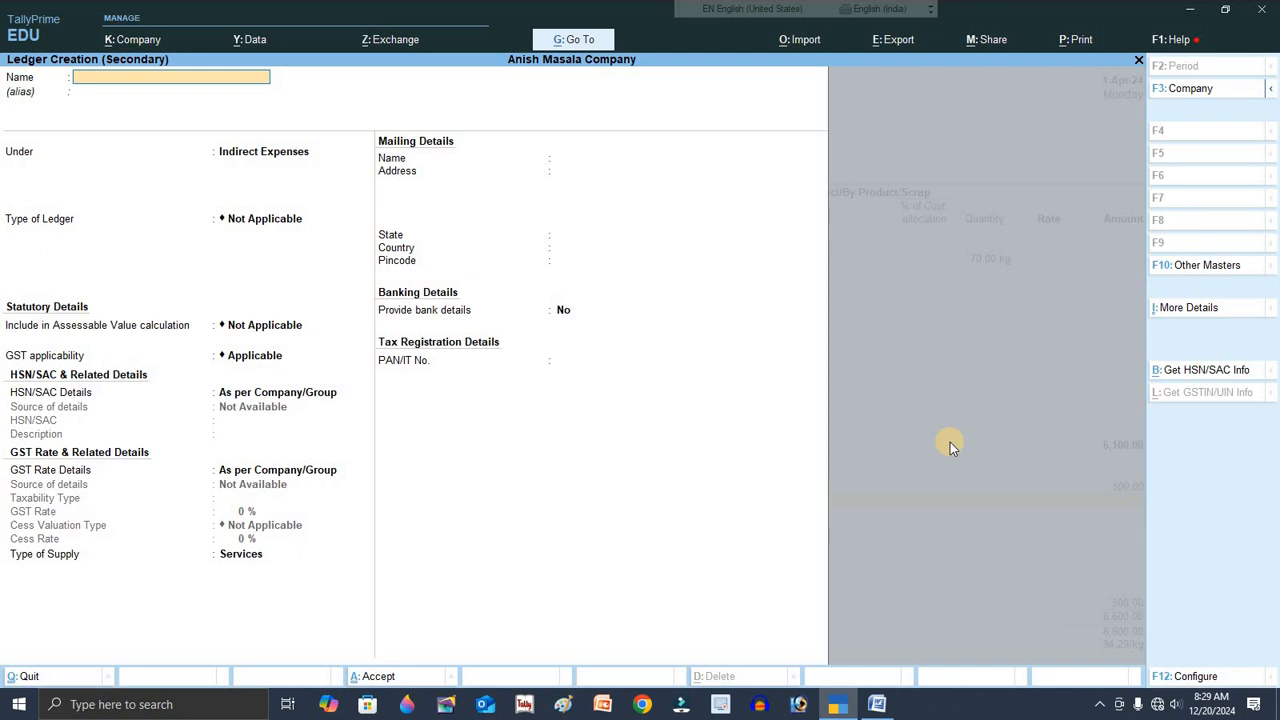
{"action": "type", "text": "Tr"}
{"action": "type", "text": "aspotation"}
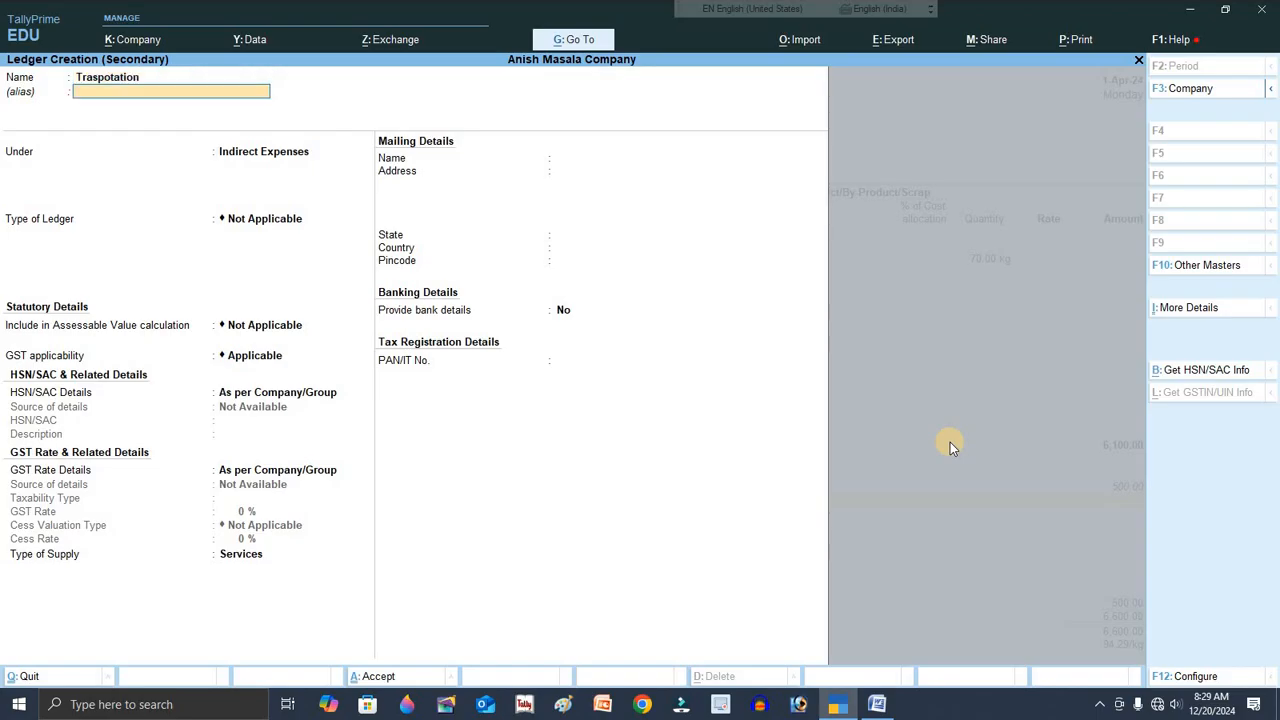
{"action": "key", "text": "ctrl+a"}
Set the Traspotation additional cost to an amount of 600, leaving its percentage blank.
{"action": "key", "text": "Return"}
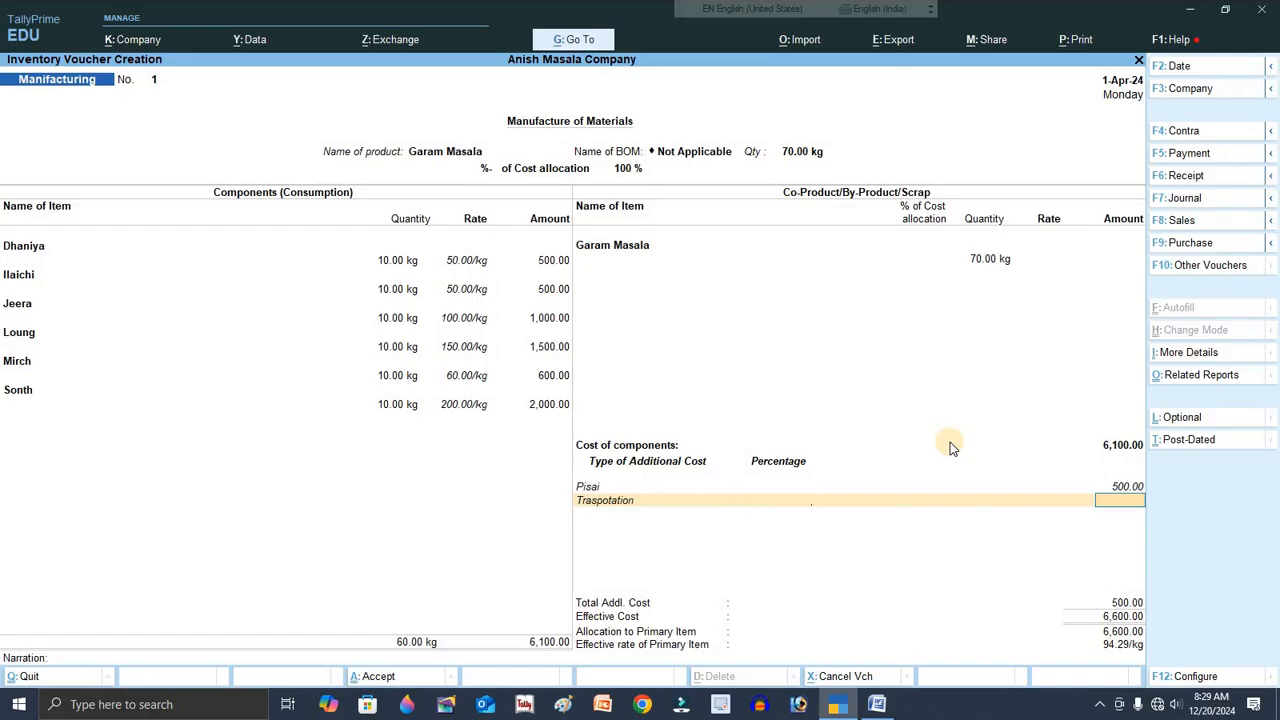
{"action": "type", "text": "100"}
{"action": "key", "text": "BackSpace"}
{"action": "key", "text": "BackSpace"}
{"action": "type", "text": "600"}
{"action": "key", "text": "Return"}
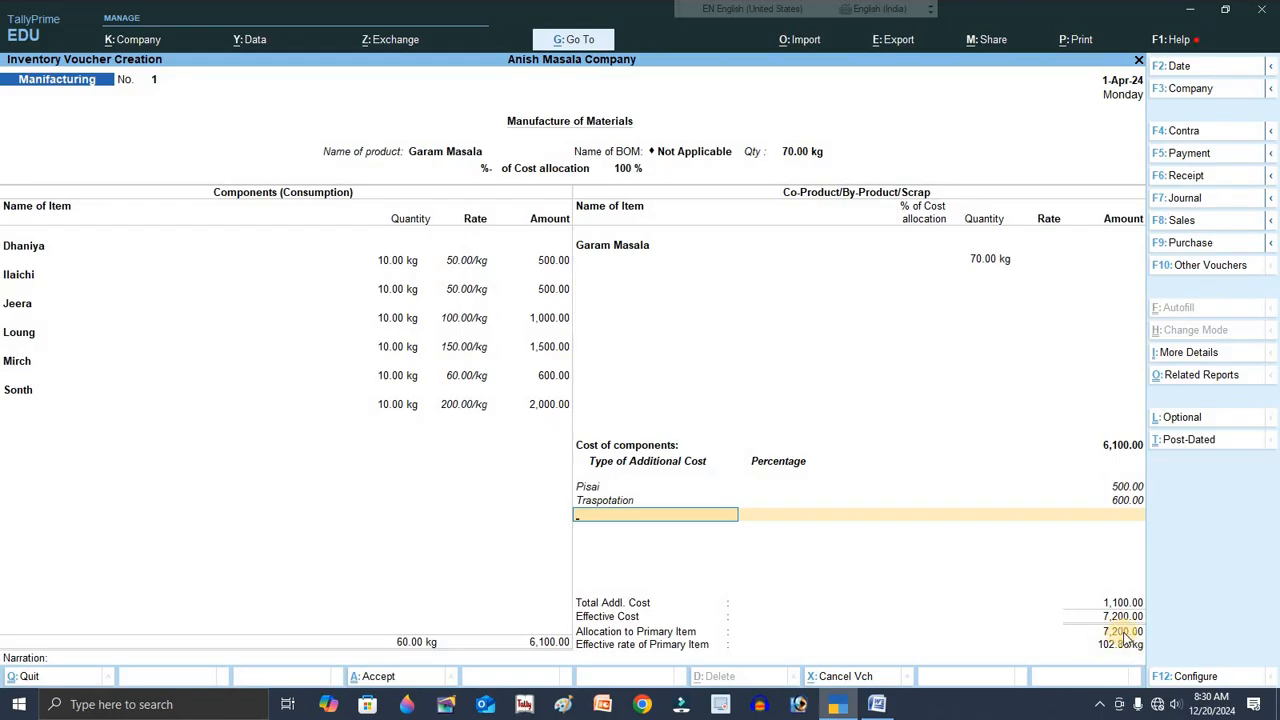
End the additional cost list without a narration and save the Garam Masala manufacturing voucher.
{"action": "key", "text": "Return"}
{"action": "key", "text": "Return"}
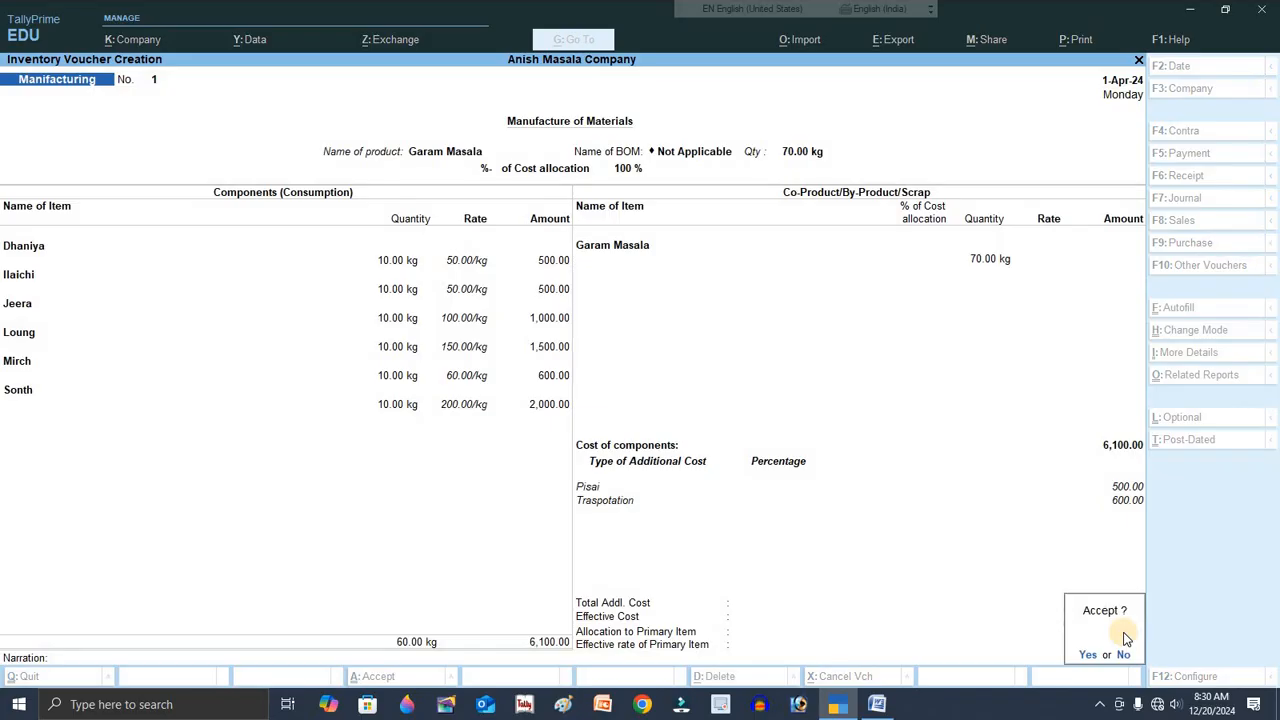
{"action": "key", "text": "Return"}
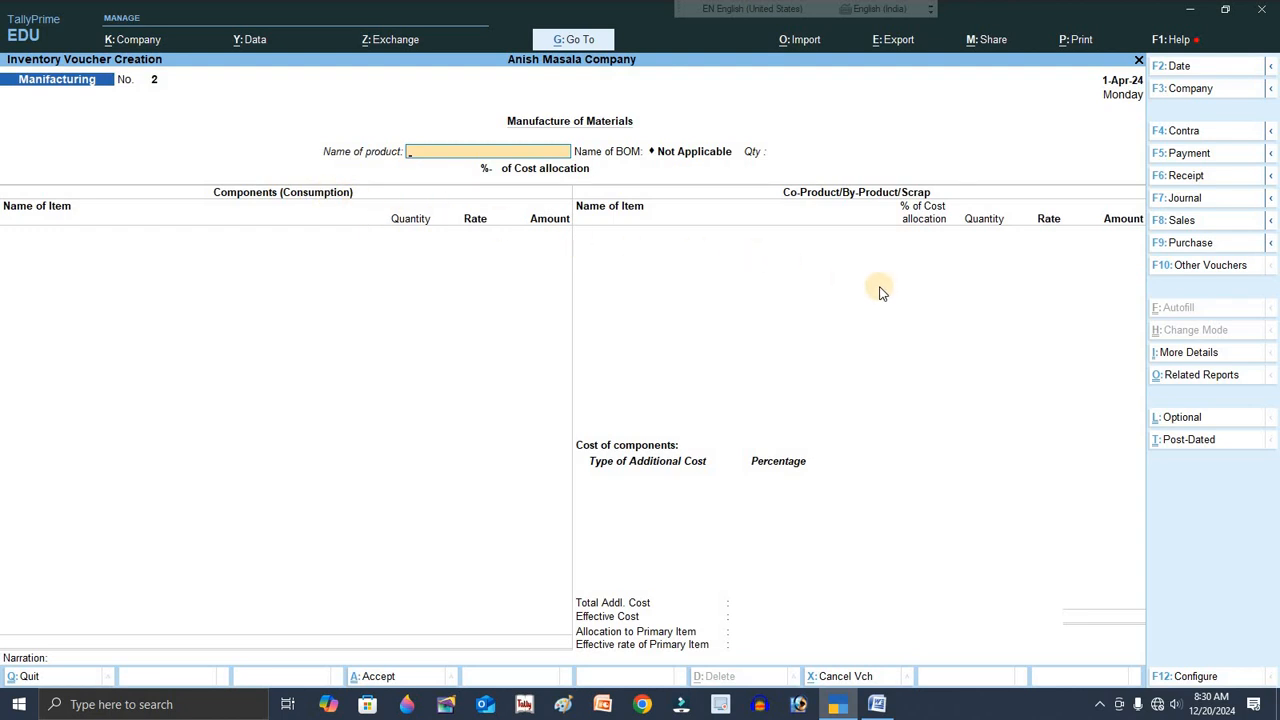
Quit the new blank manufacturing voucher and return to the Gateway of Tally.
{"action": "key", "text": "Escape"}
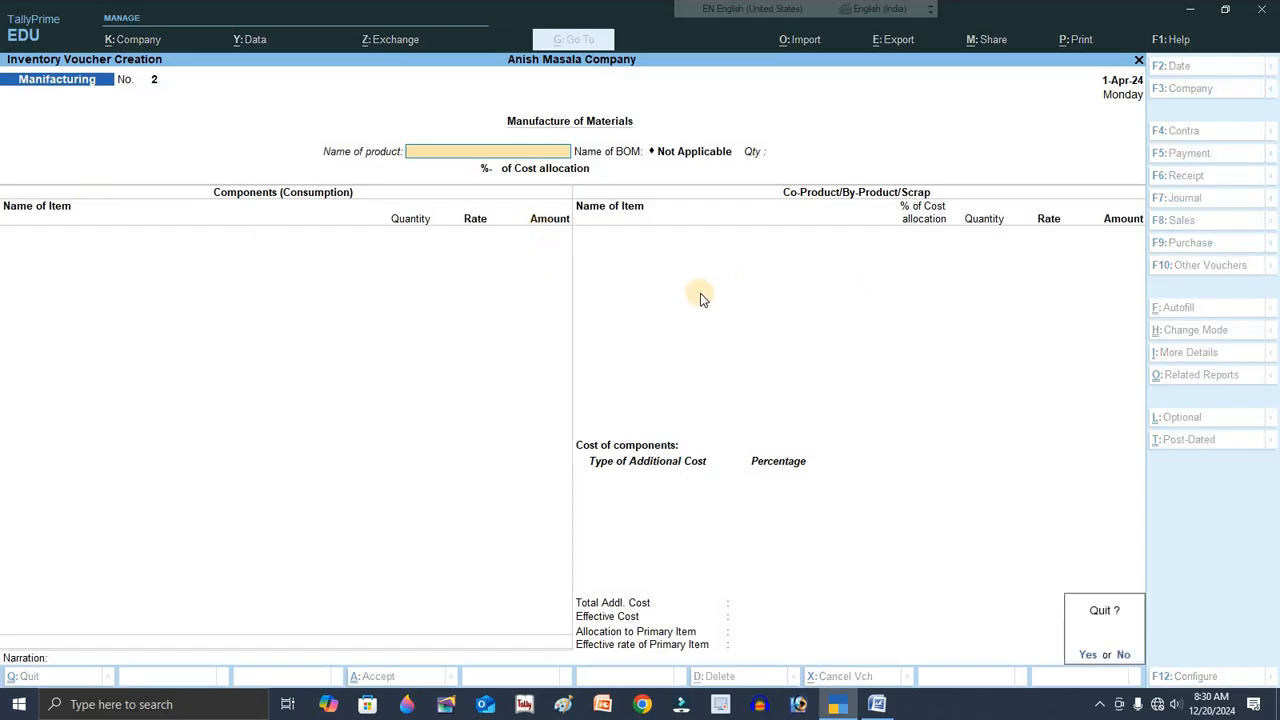
{"action": "key", "text": "y"}
{"action": "key", "text": "Escape"}
{"action": "key", "text": "n"}
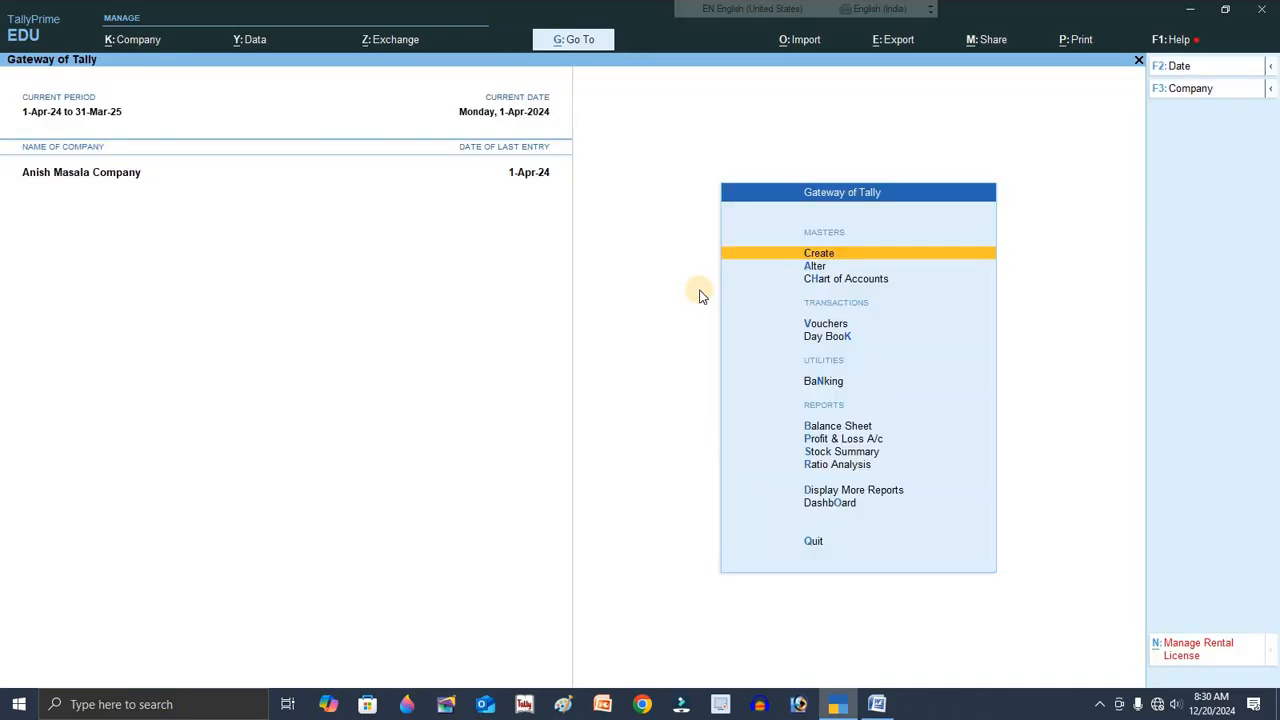